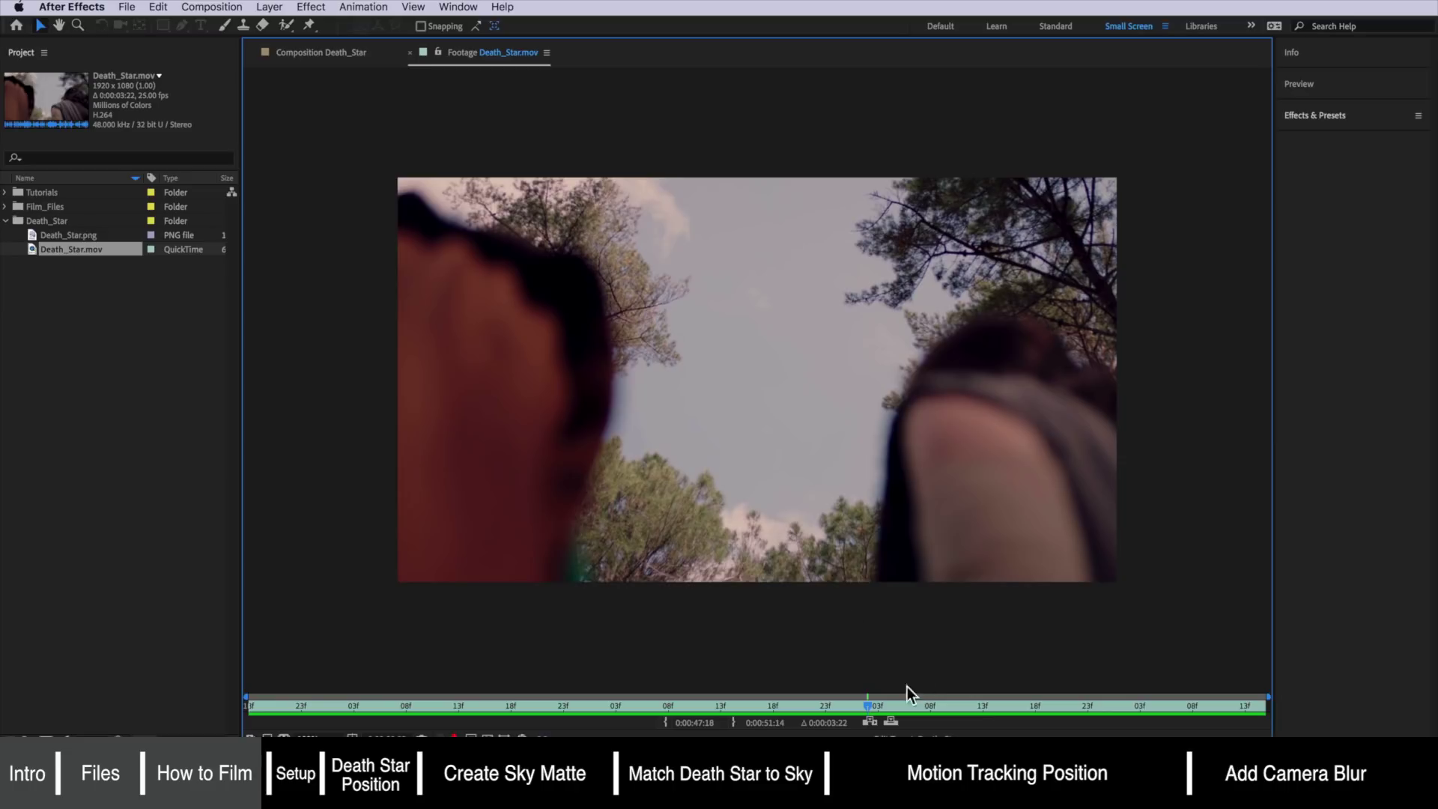
# Review the Death_Star.mov footage and create a new composition from it.
pyautogui.moveTo(865, 704); pyautogui.dragTo(532, 705)
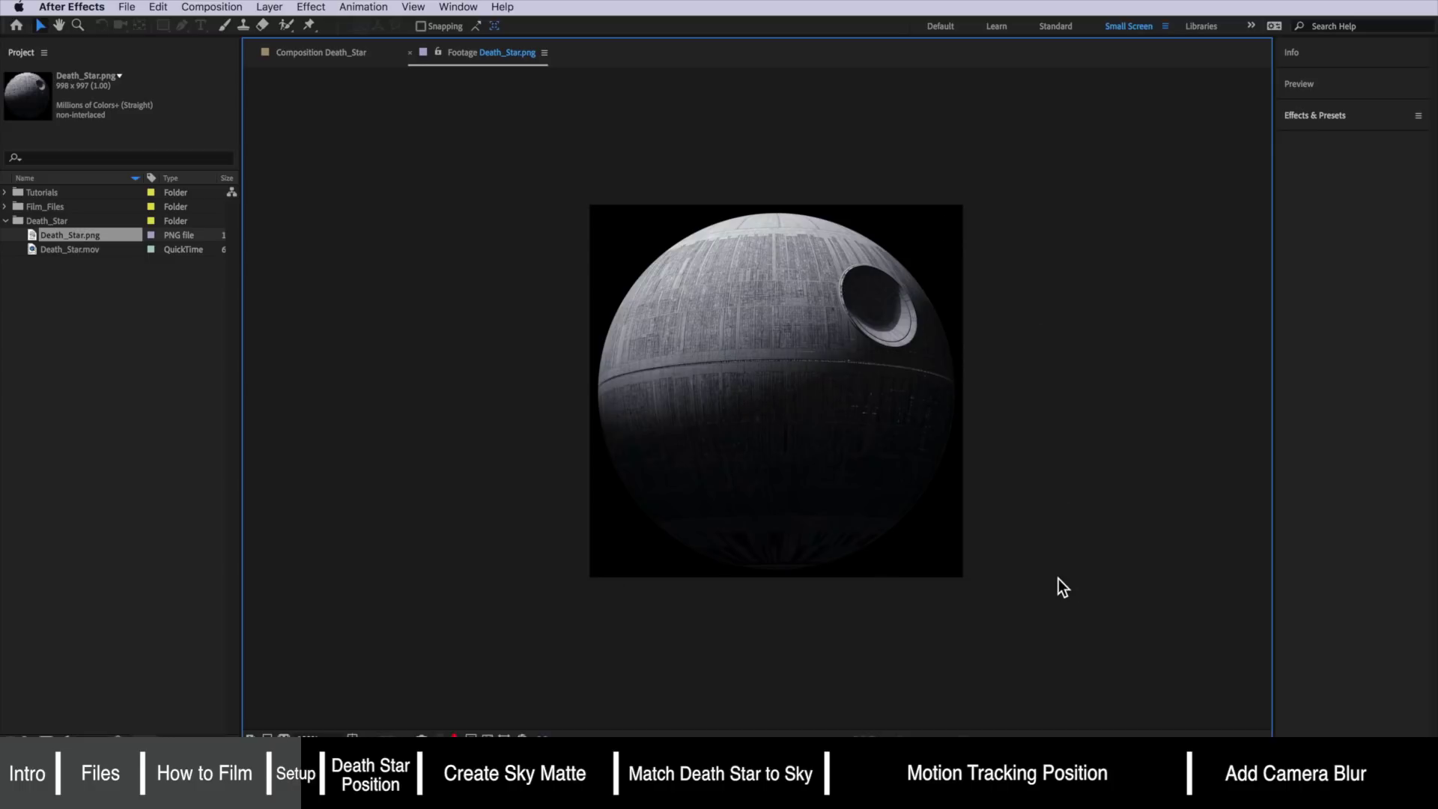
pyautogui.doubleClick(75, 250)
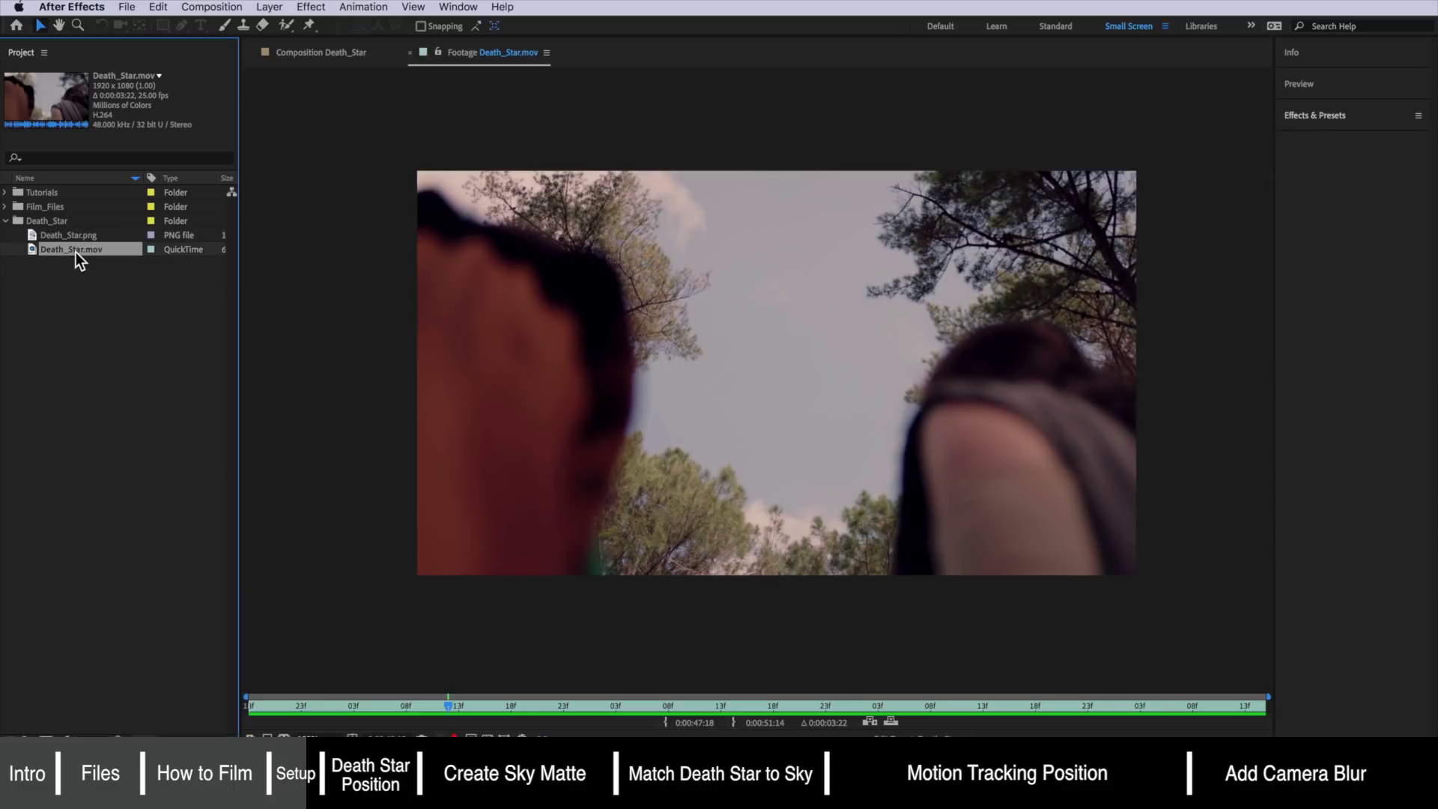
pyautogui.rightClick(75, 252)
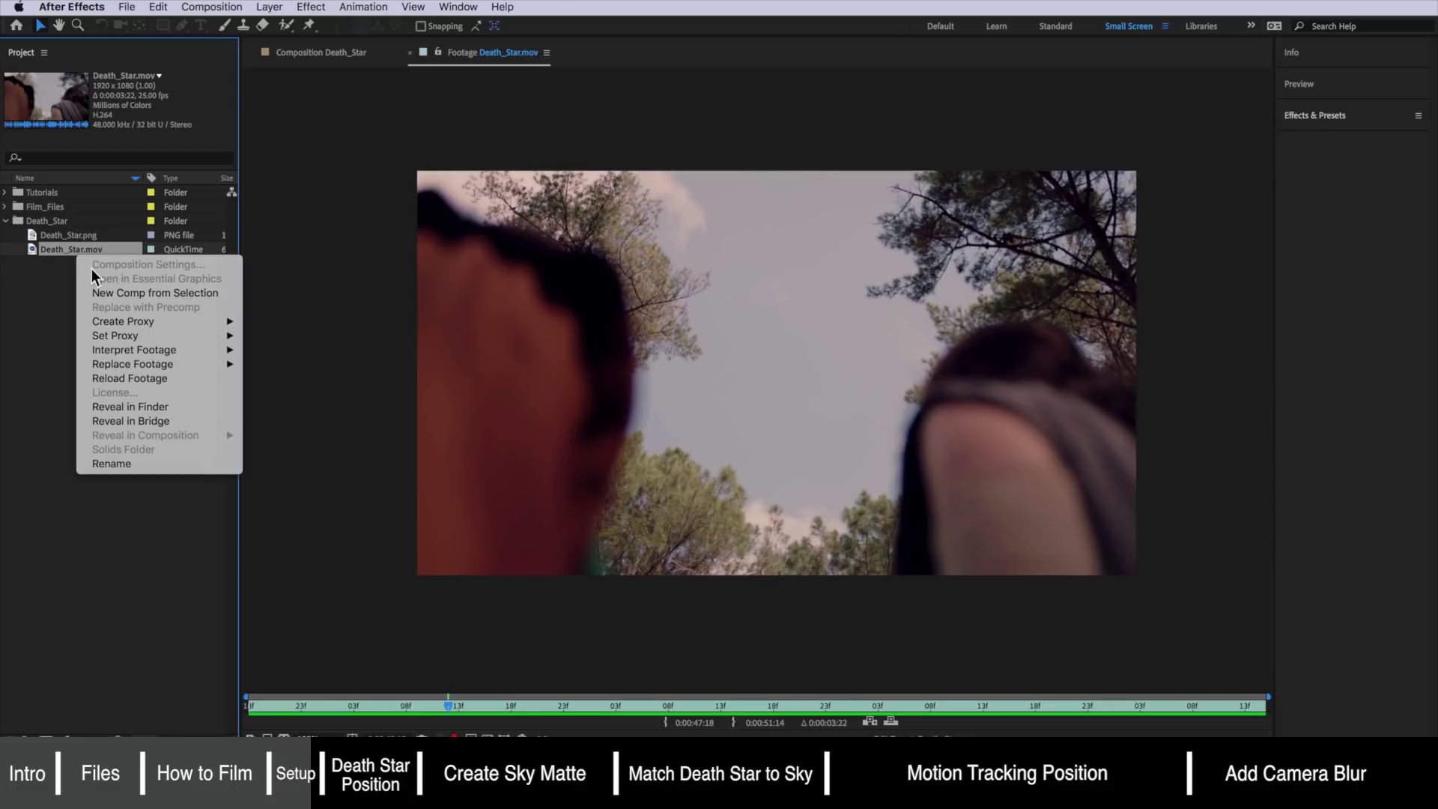
pyautogui.click(120, 299)
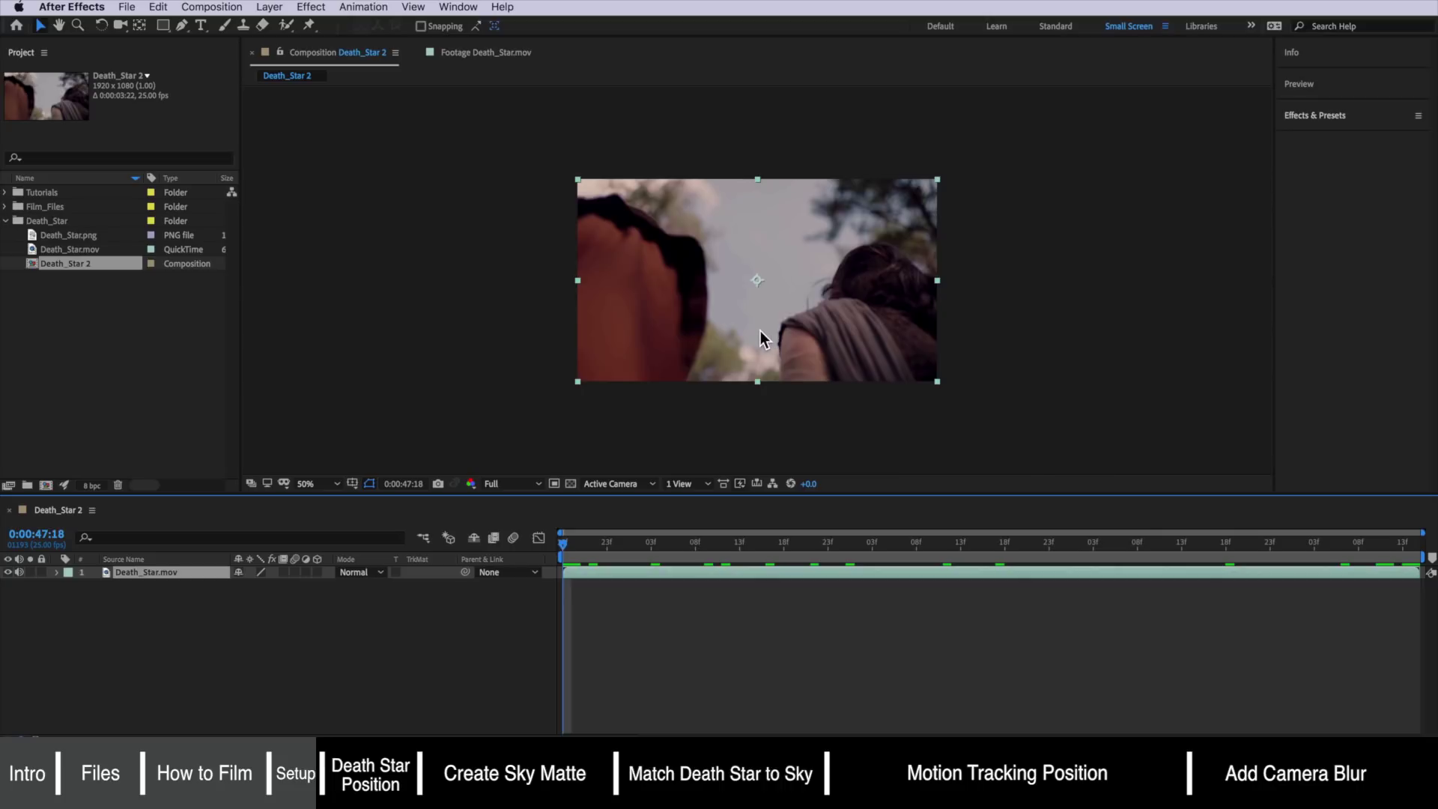
# Add Death_Star.png above the footage layer, enlarge it, and position it in the sky between the two people.
pyautogui.press('/')
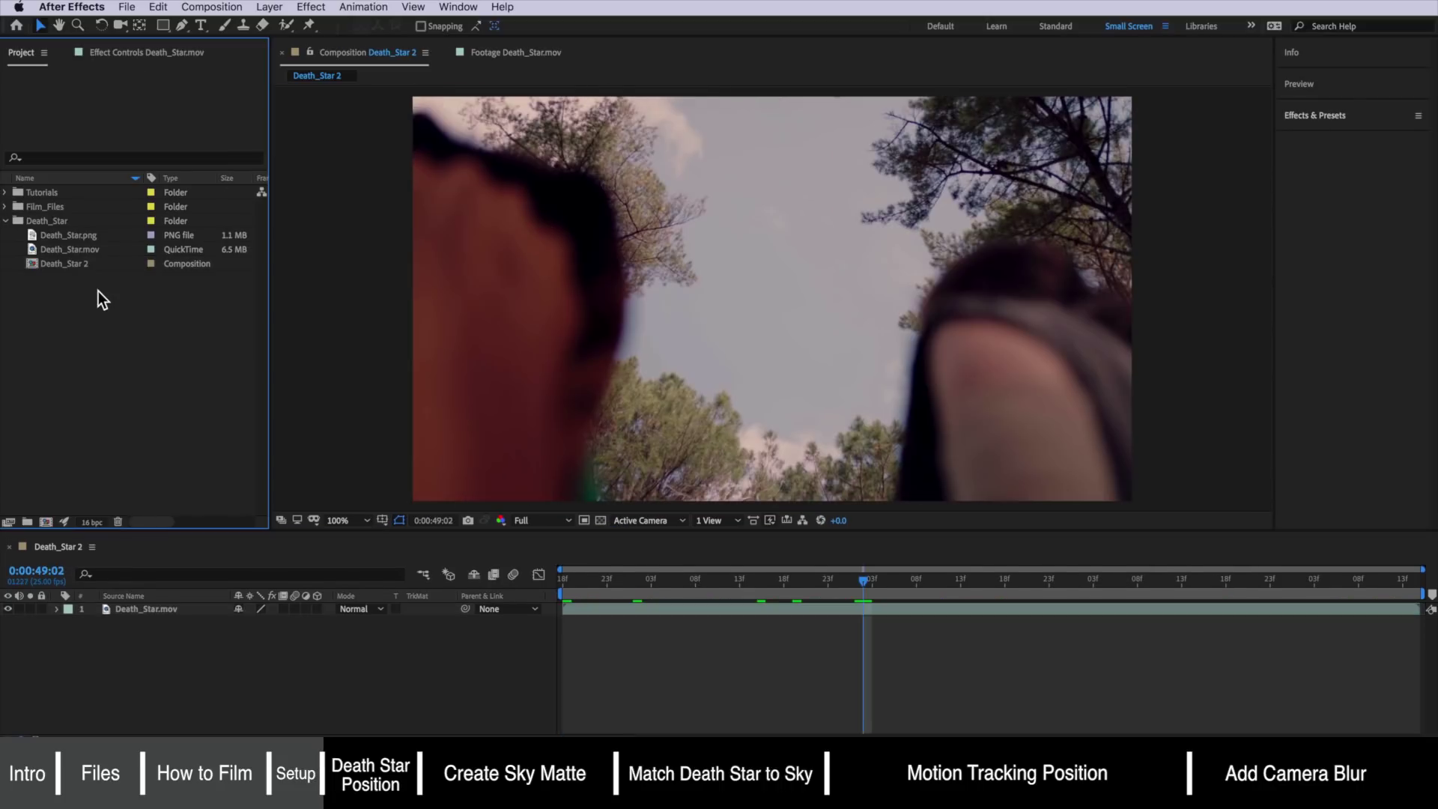
pyautogui.click(61, 236)
pyautogui.moveTo(60, 240); pyautogui.dragTo(142, 603)
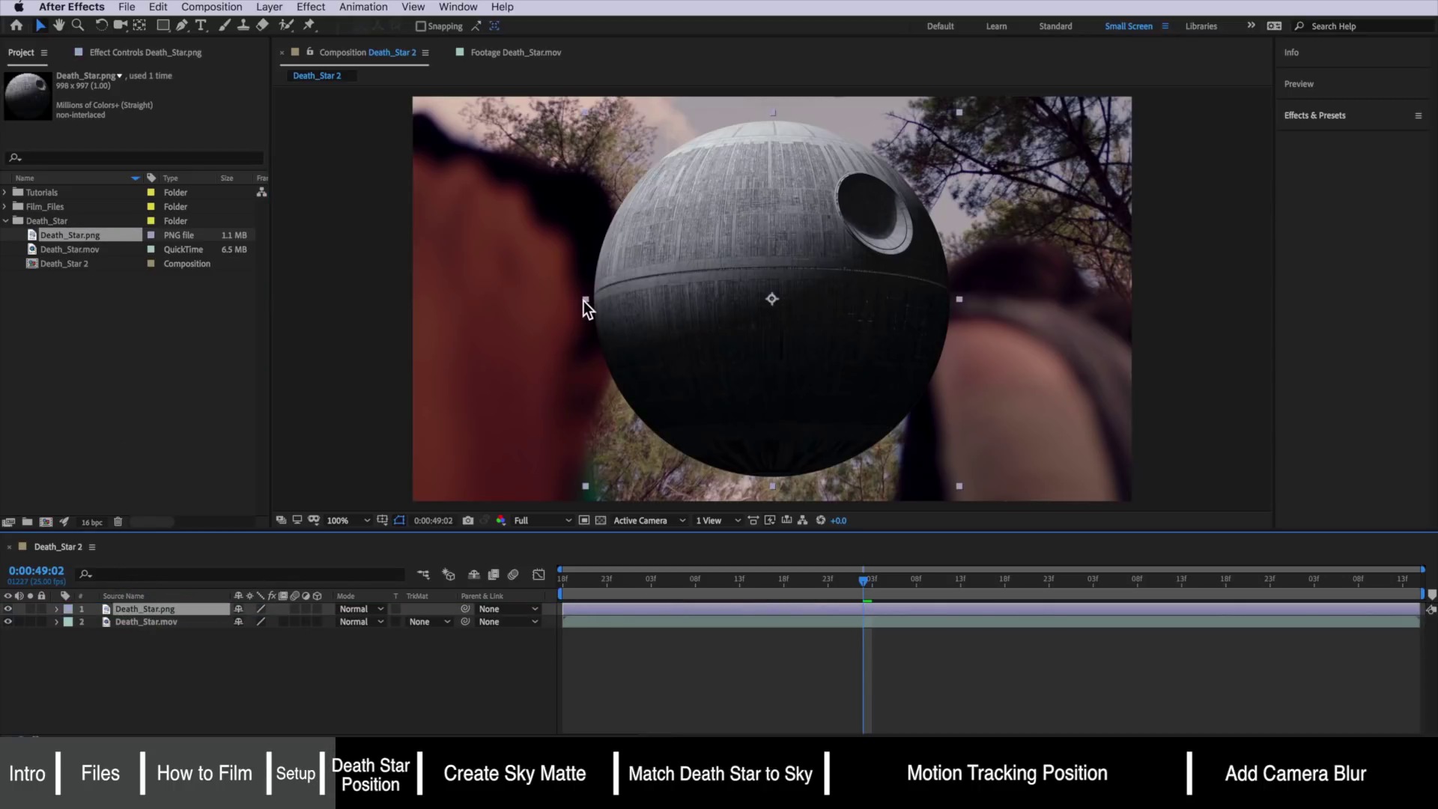
pyautogui.moveTo(584, 300); pyautogui.dragTo(497, 303)
pyautogui.moveTo(887, 243); pyautogui.dragTo(782, 303)
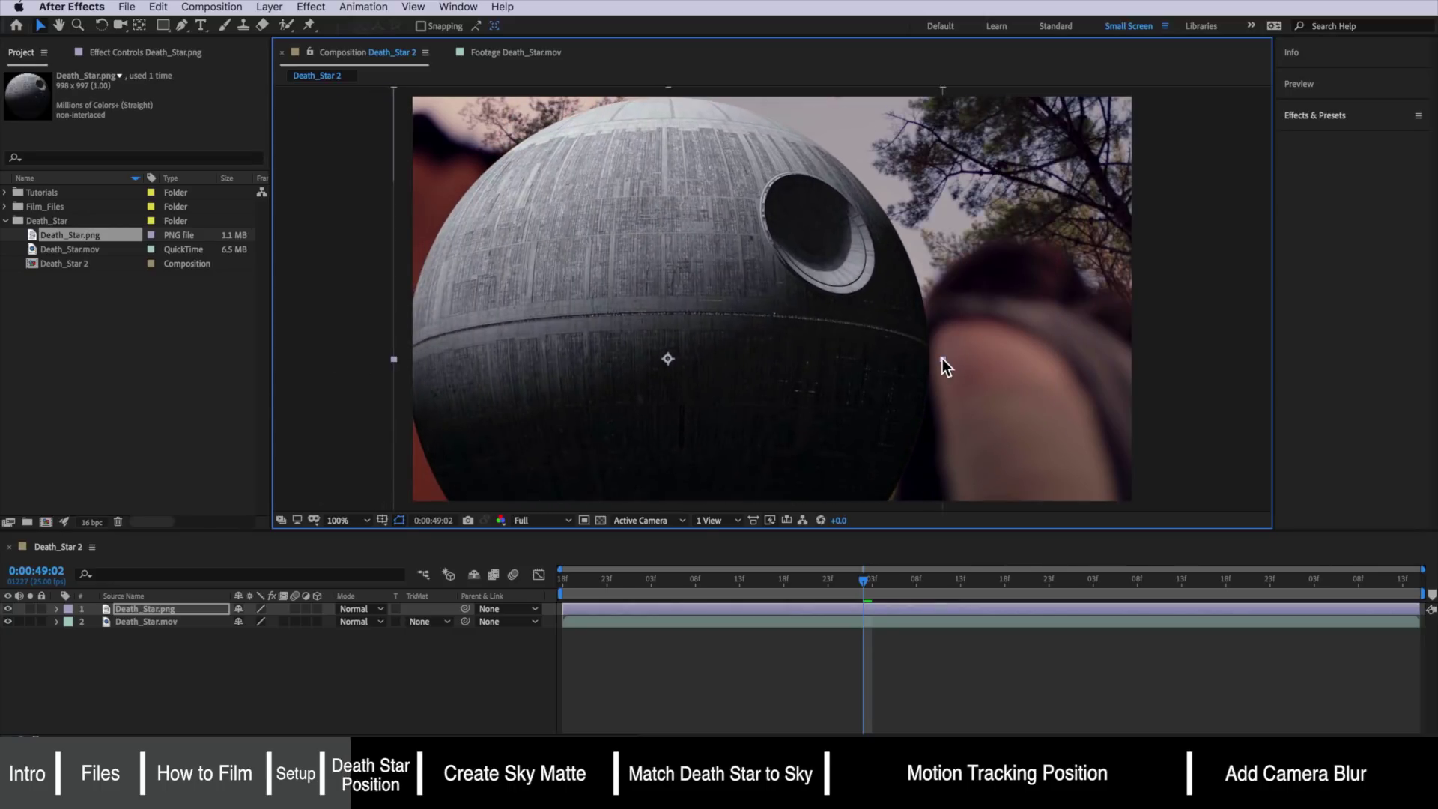
# Set the Death Star image layer's opacity to 80% and slightly adjust its placement in the frame.
pyautogui.press('t')
pyautogui.click(236, 620)
pyautogui.write('80')
pyautogui.press('Return')
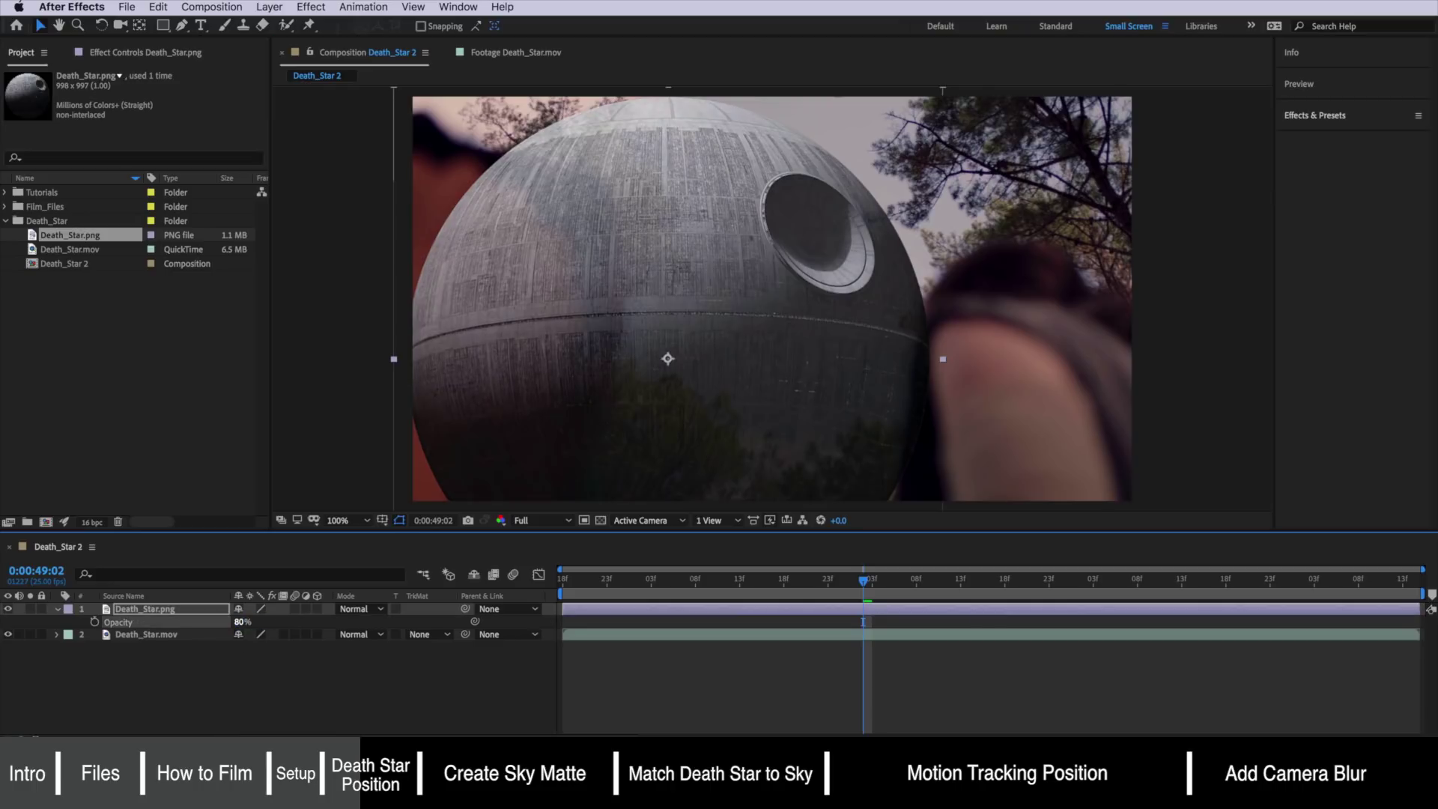
pyautogui.moveTo(704, 352)
pyautogui.mouseDown()
pyautogui.moveTo(721, 375)
pyautogui.moveTo(714, 364)
pyautogui.mouseUp()
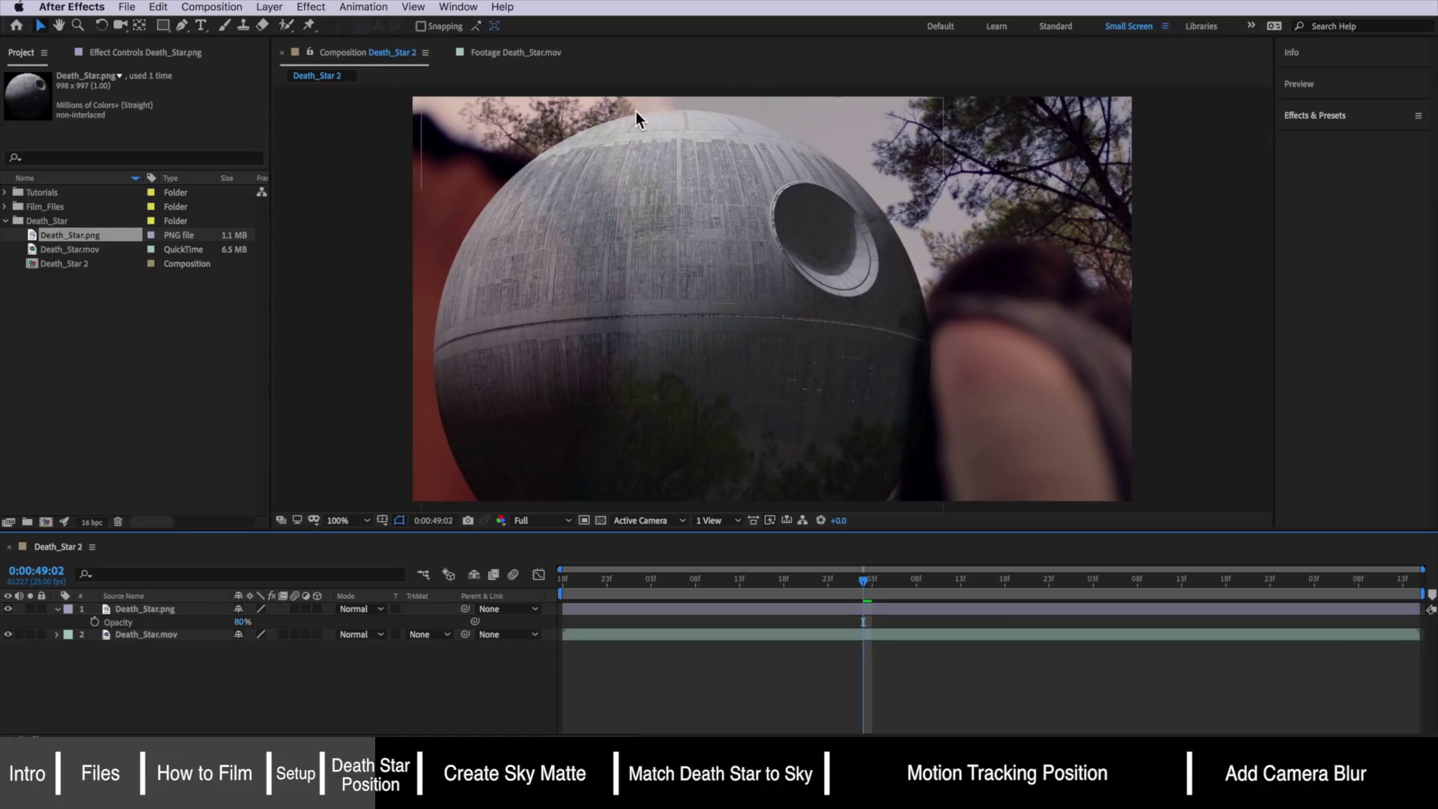
# Draw a closed, curved Pen mask on the Death Star layer around the sky area between the two people.
pyautogui.click(710, 194)
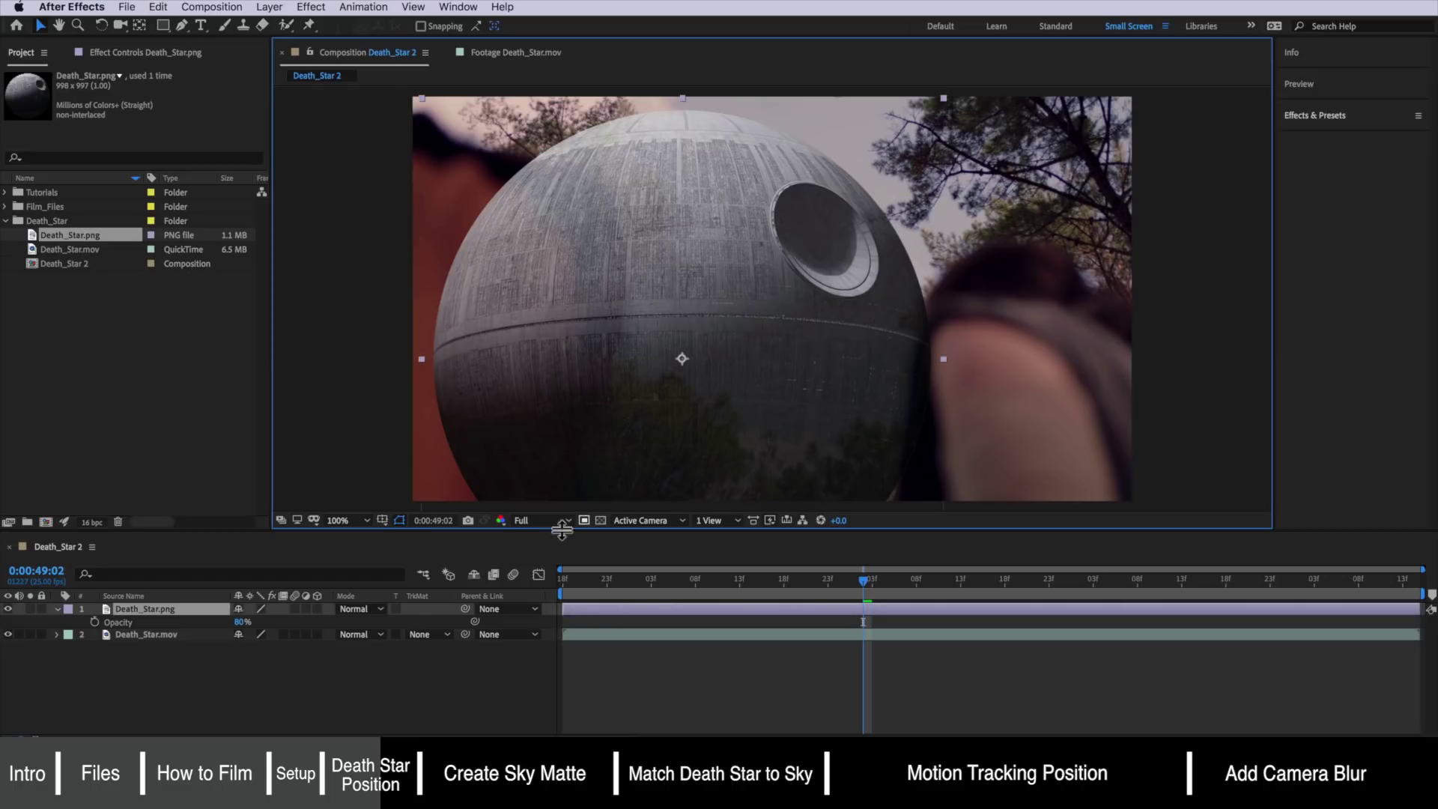
pyautogui.press('g')
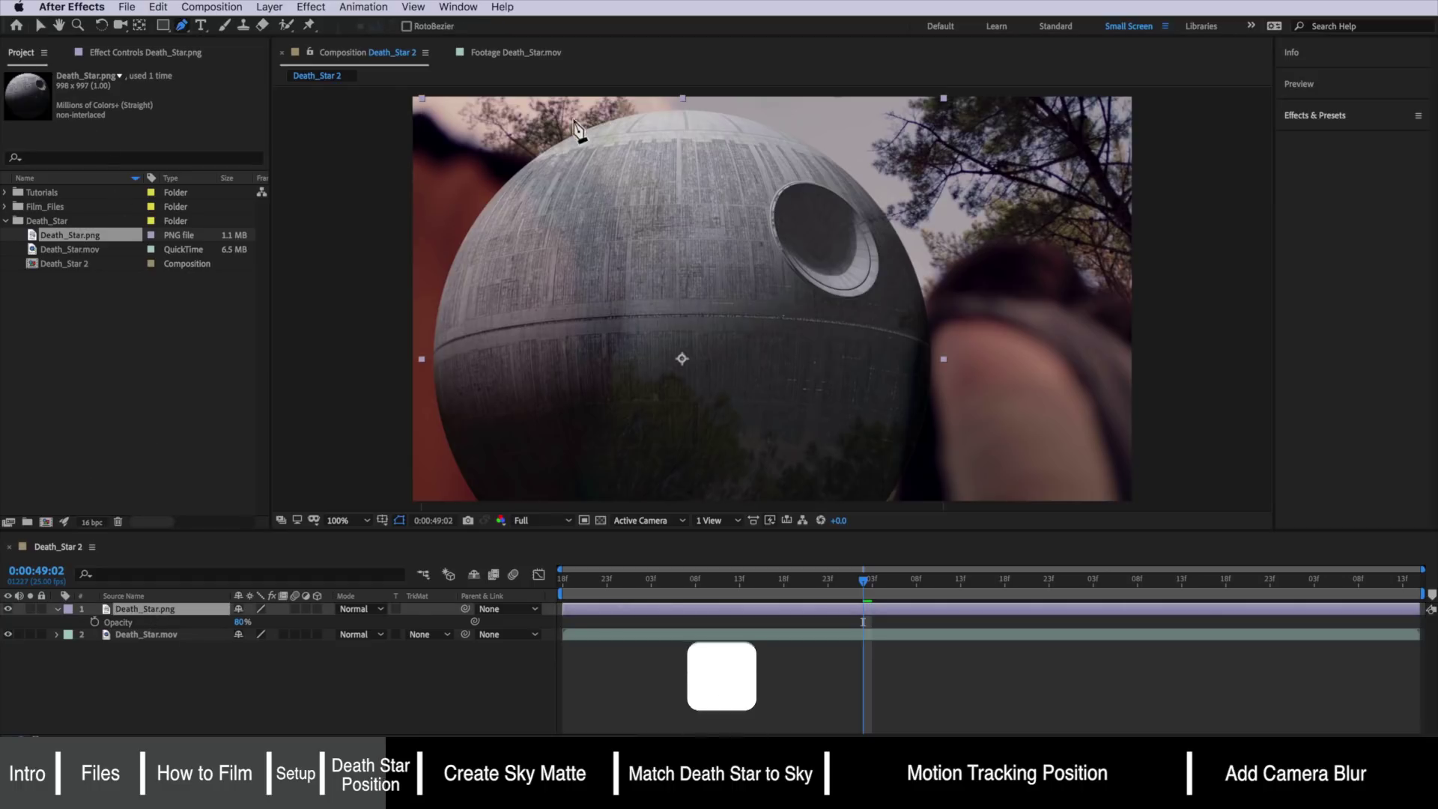
pyautogui.click(561, 110)
pyautogui.click(590, 223)
pyautogui.moveTo(583, 410); pyautogui.dragTo(586, 427)
pyautogui.moveTo(688, 480); pyautogui.dragTo(766, 497)
pyautogui.moveTo(970, 475); pyautogui.dragTo(1017, 439)
pyautogui.moveTo(956, 288); pyautogui.dragTo(949, 202)
pyautogui.moveTo(659, 92); pyautogui.dragTo(769, 90)
pyautogui.click(558, 111)
pyautogui.moveTo(583, 410); pyautogui.dragTo(584, 353)
# Feather the Death Star layer's mask by 76 pixels and return to the Selection tool.
pyautogui.click(69, 622)
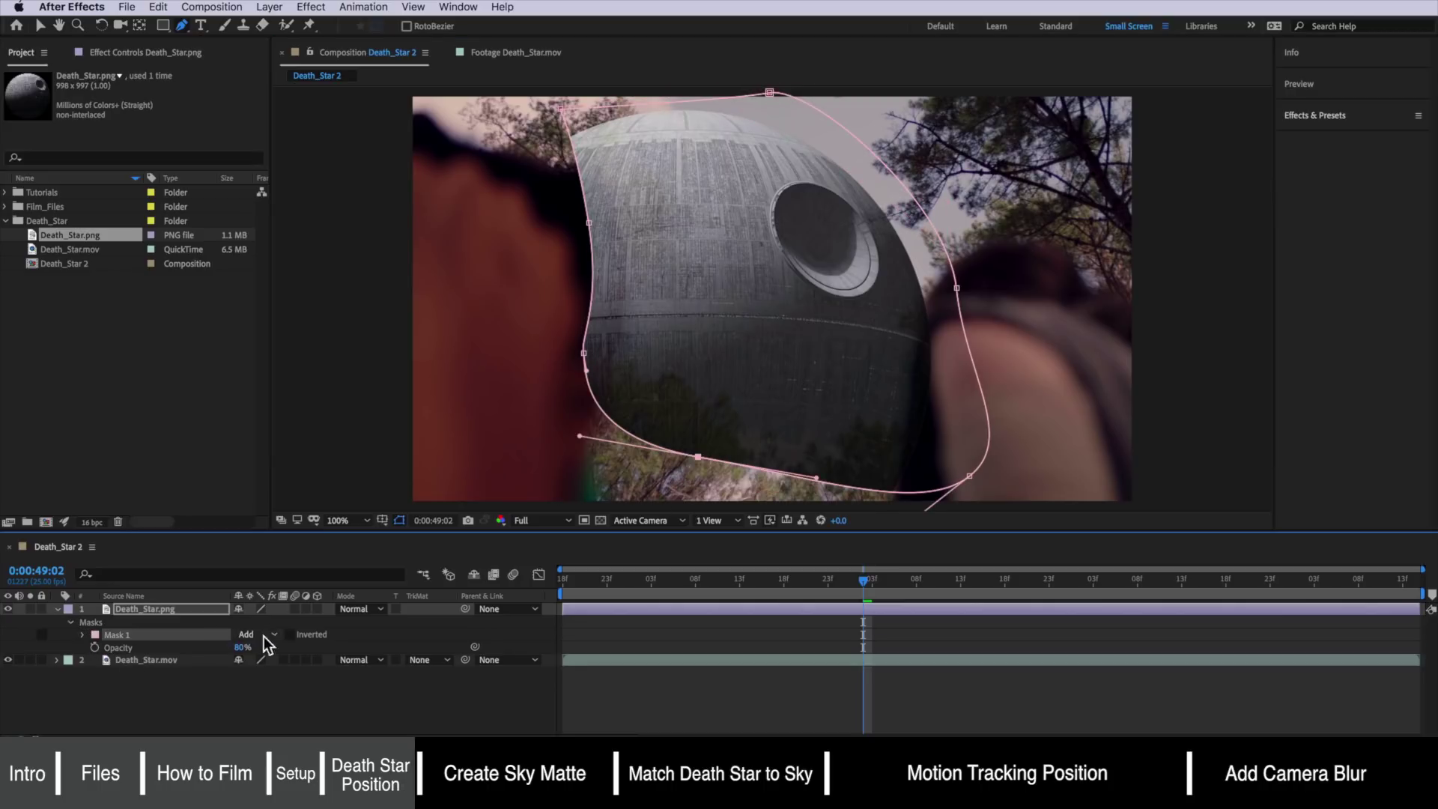
pyautogui.click(81, 634)
pyautogui.moveTo(255, 660); pyautogui.dragTo(324, 660)
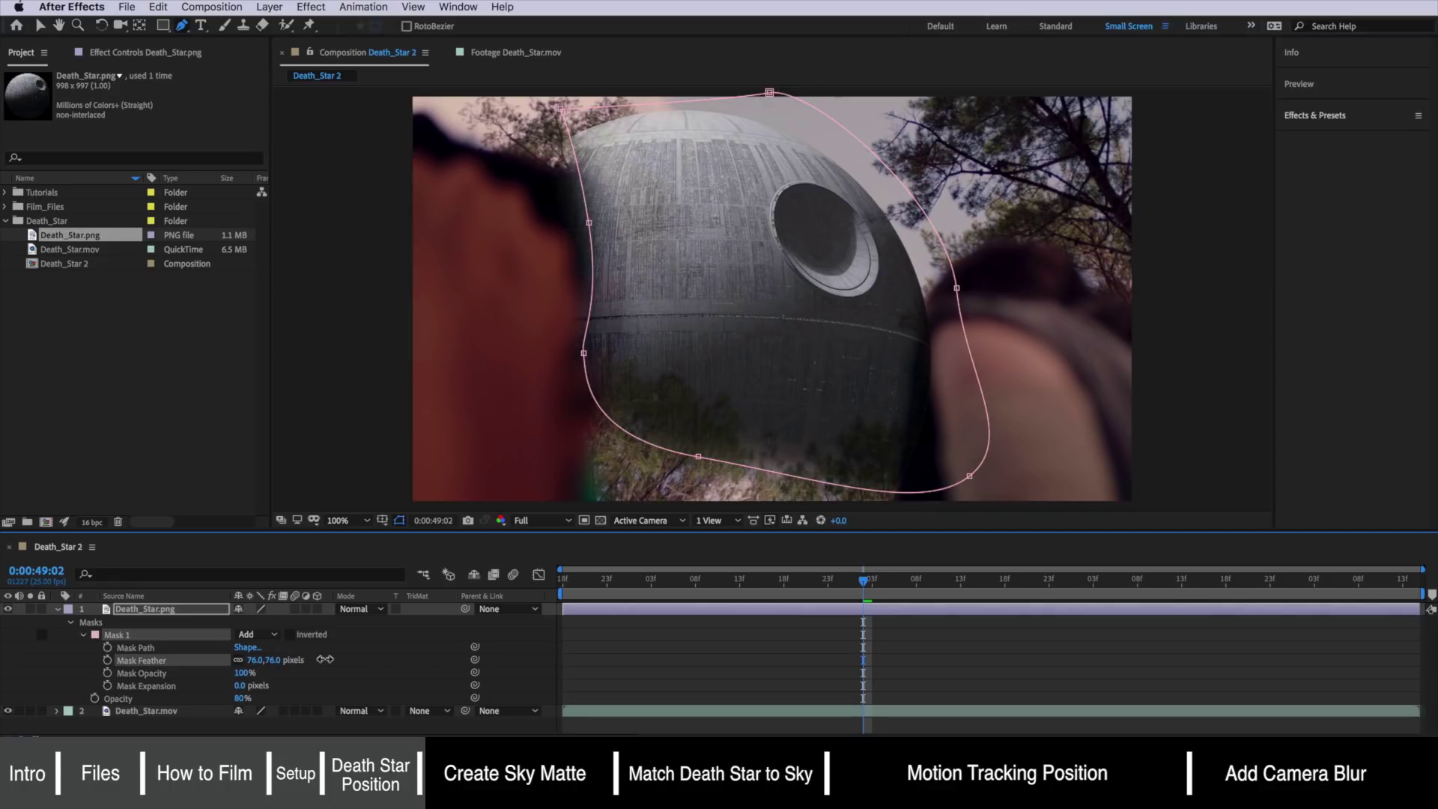
pyautogui.click(696, 659)
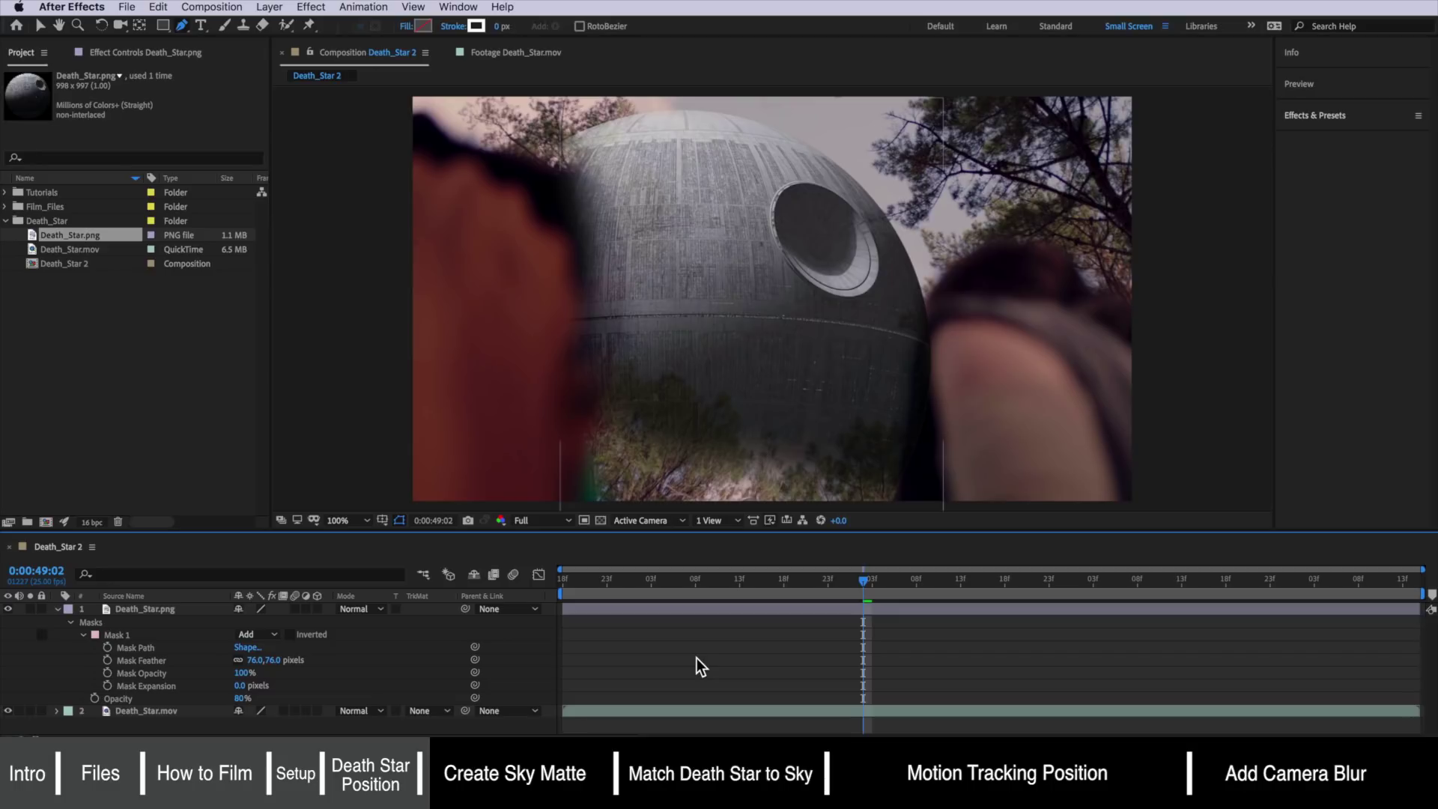
pyautogui.press('v')
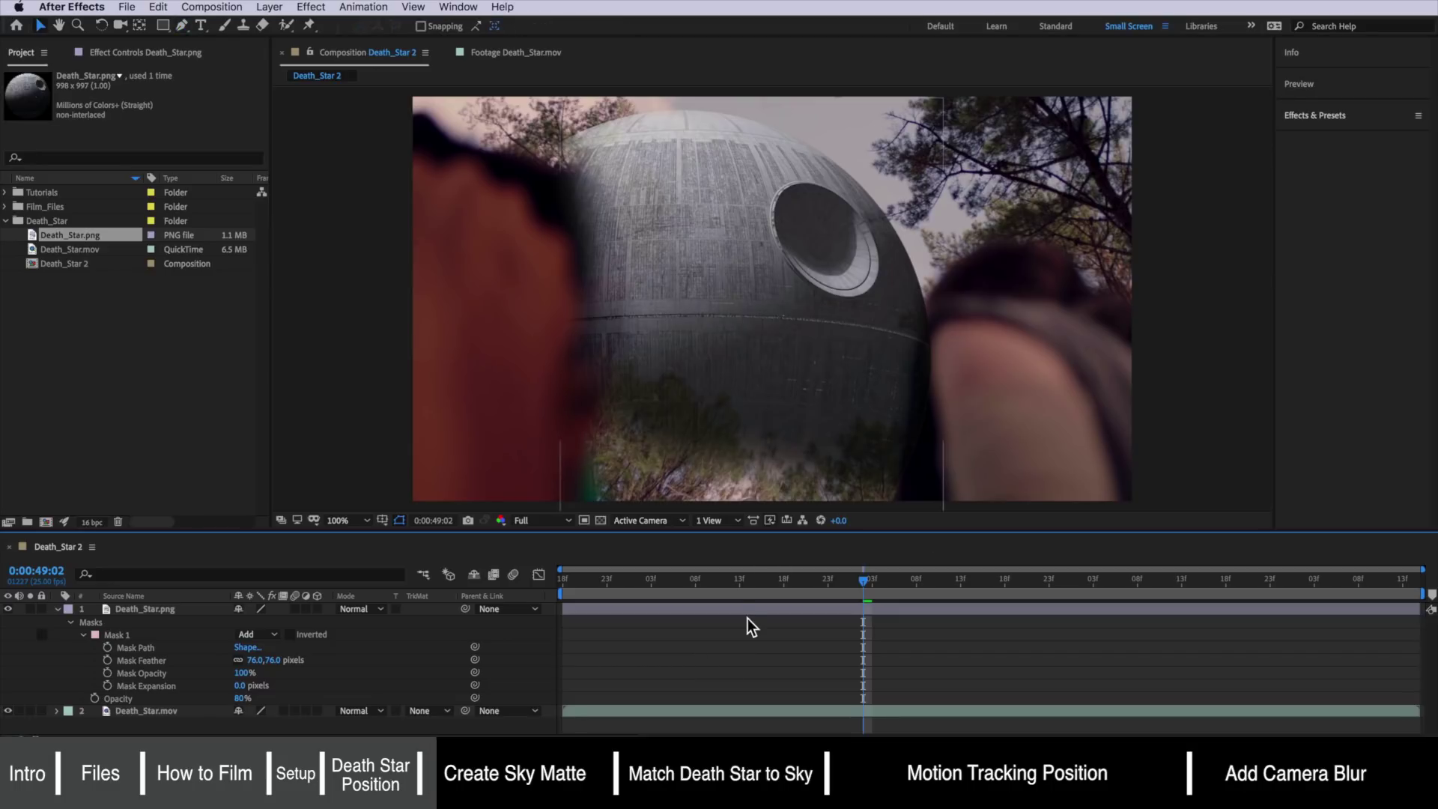
# Duplicate the Death_Star.mov layer and place the copy above the Death Star image layer.
pyautogui.click(874, 600)
pyautogui.click(58, 609)
pyautogui.click(128, 623)
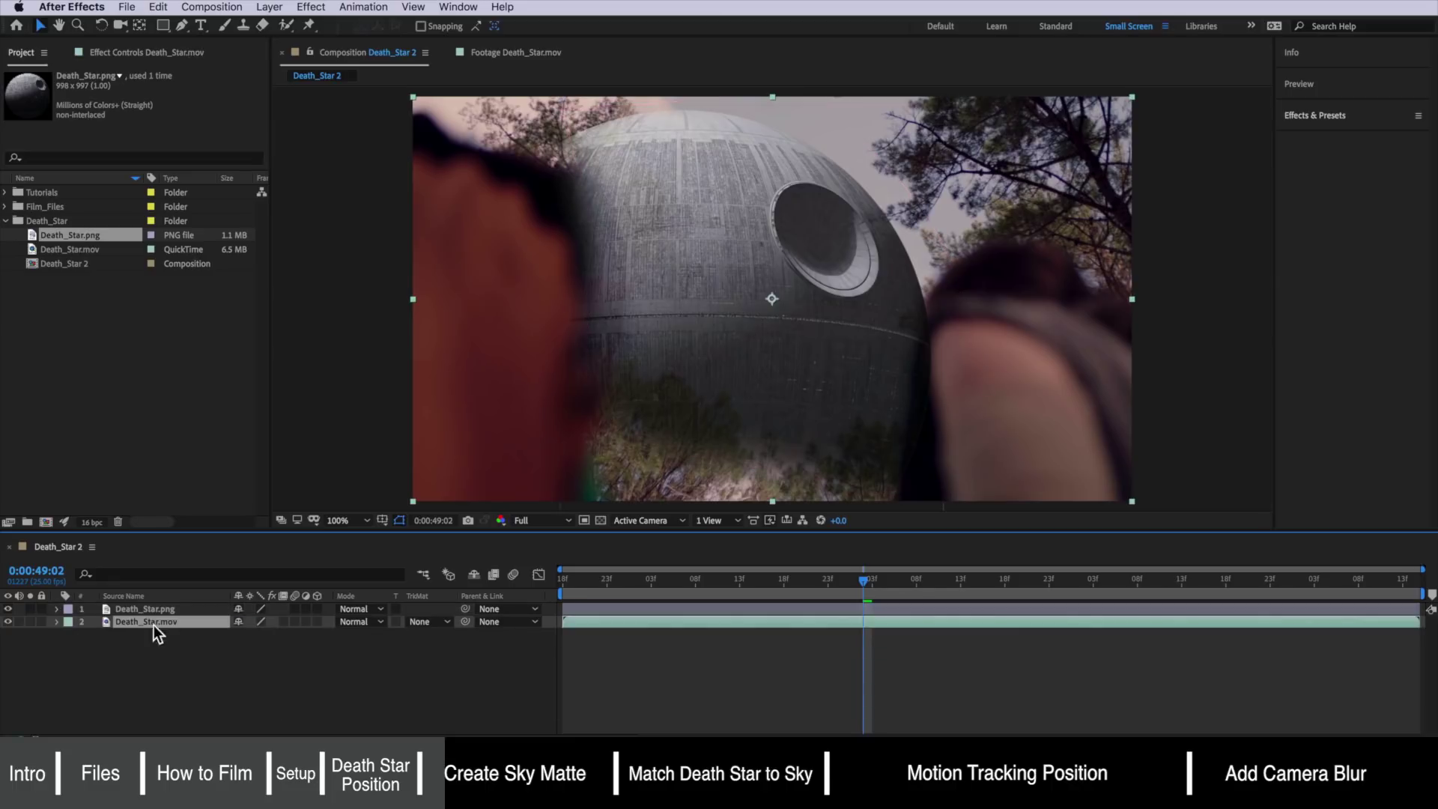
pyautogui.click(158, 8)
pyautogui.click(181, 185)
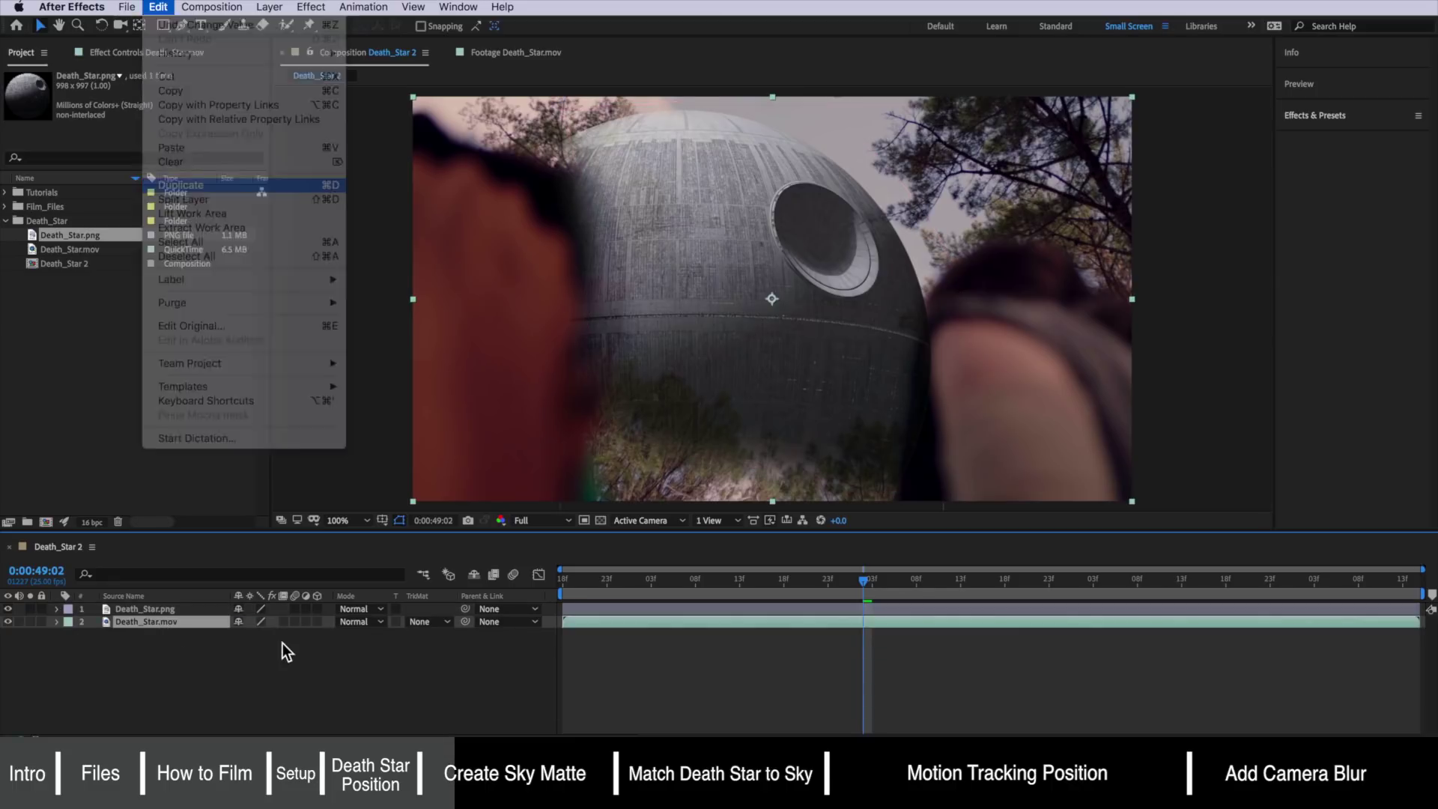
pyautogui.moveTo(186, 624); pyautogui.dragTo(187, 607)
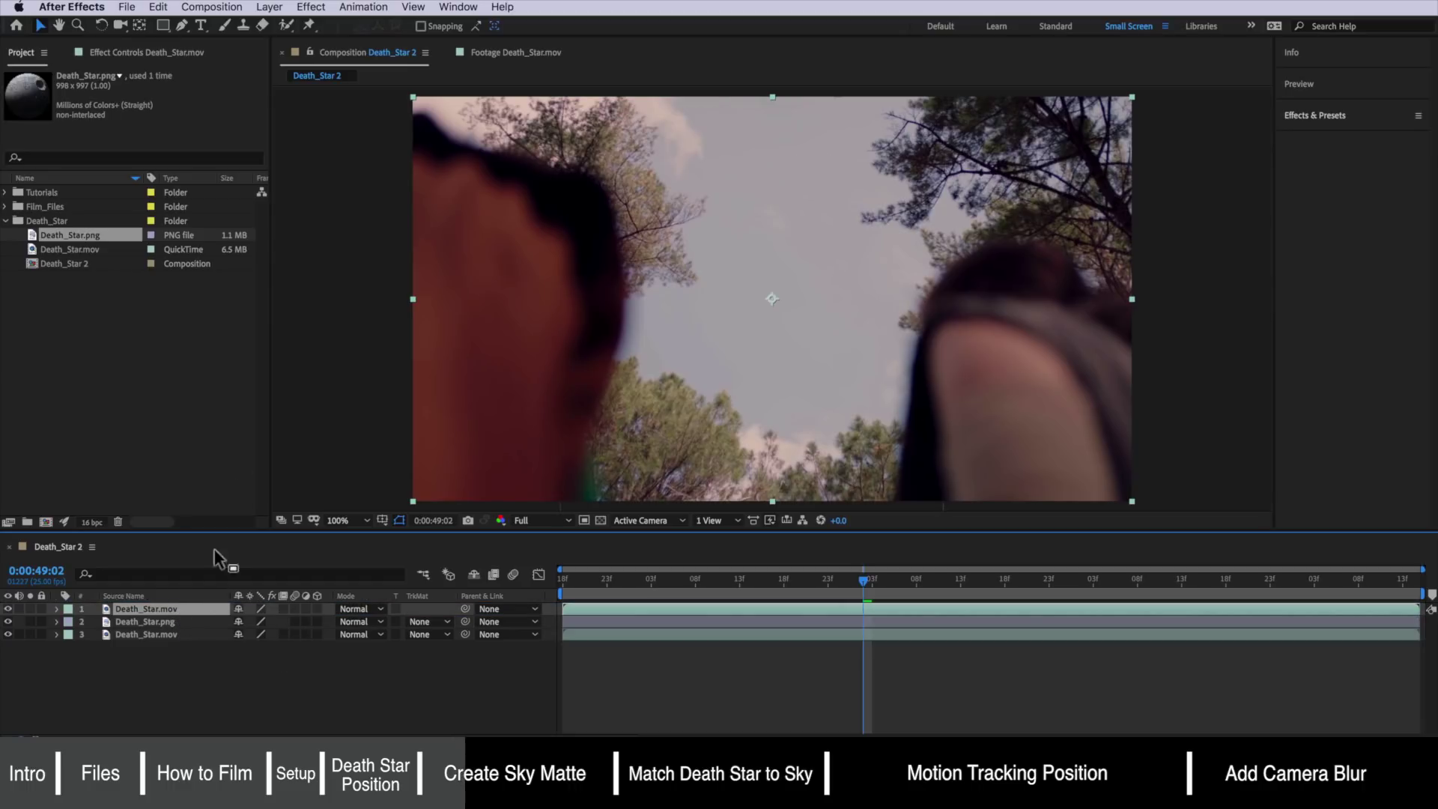
# Apply Hue/Saturation to the top footage copy and set its Master Saturation to -100.
pyautogui.click(311, 8)
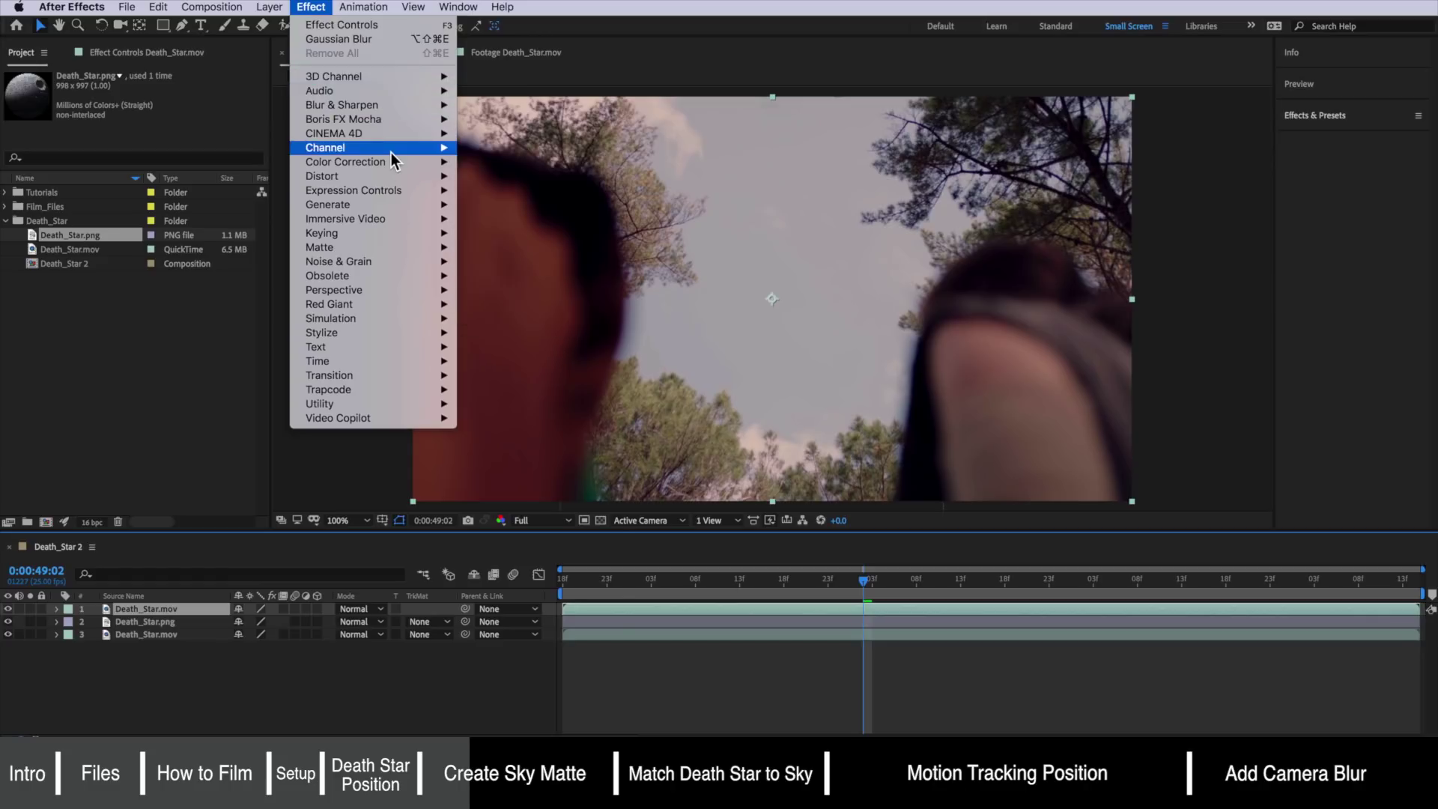
pyautogui.moveTo(394, 162)
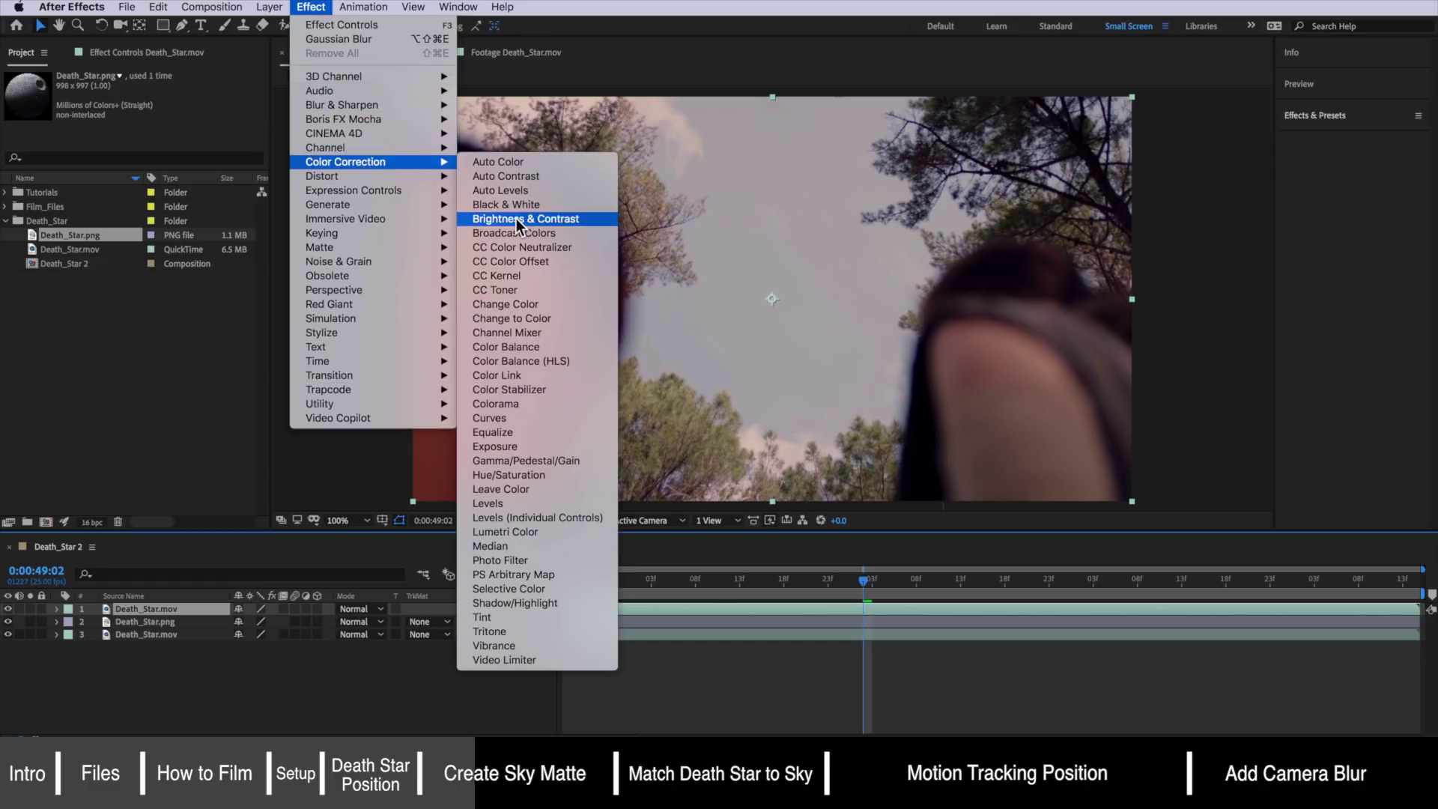
pyautogui.click(509, 475)
pyautogui.moveTo(142, 226); pyautogui.dragTo(4, 236)
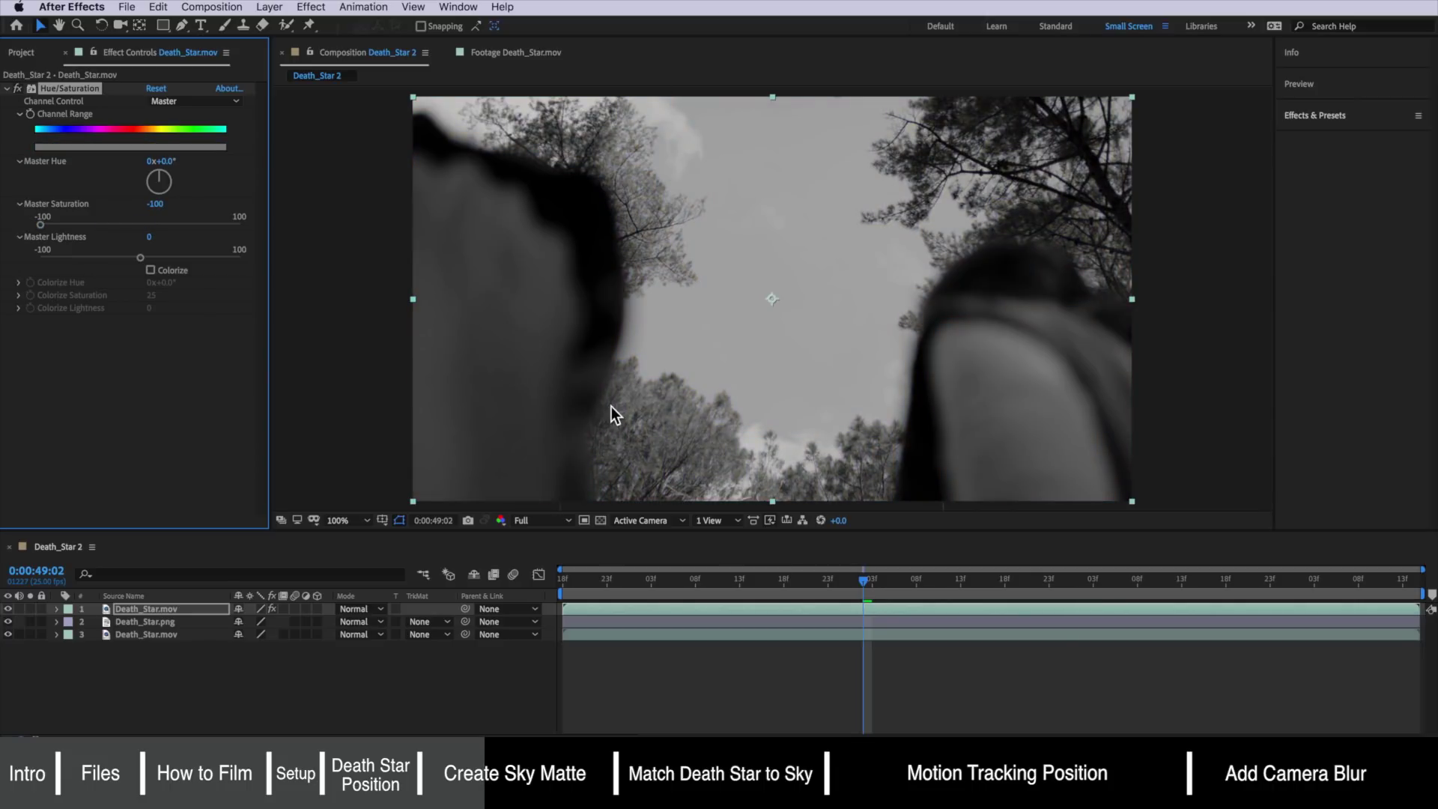
# Apply Levels to the top footage copy with Input Black at 12464.7 and Input White at 21074.3.
pyautogui.click(313, 9)
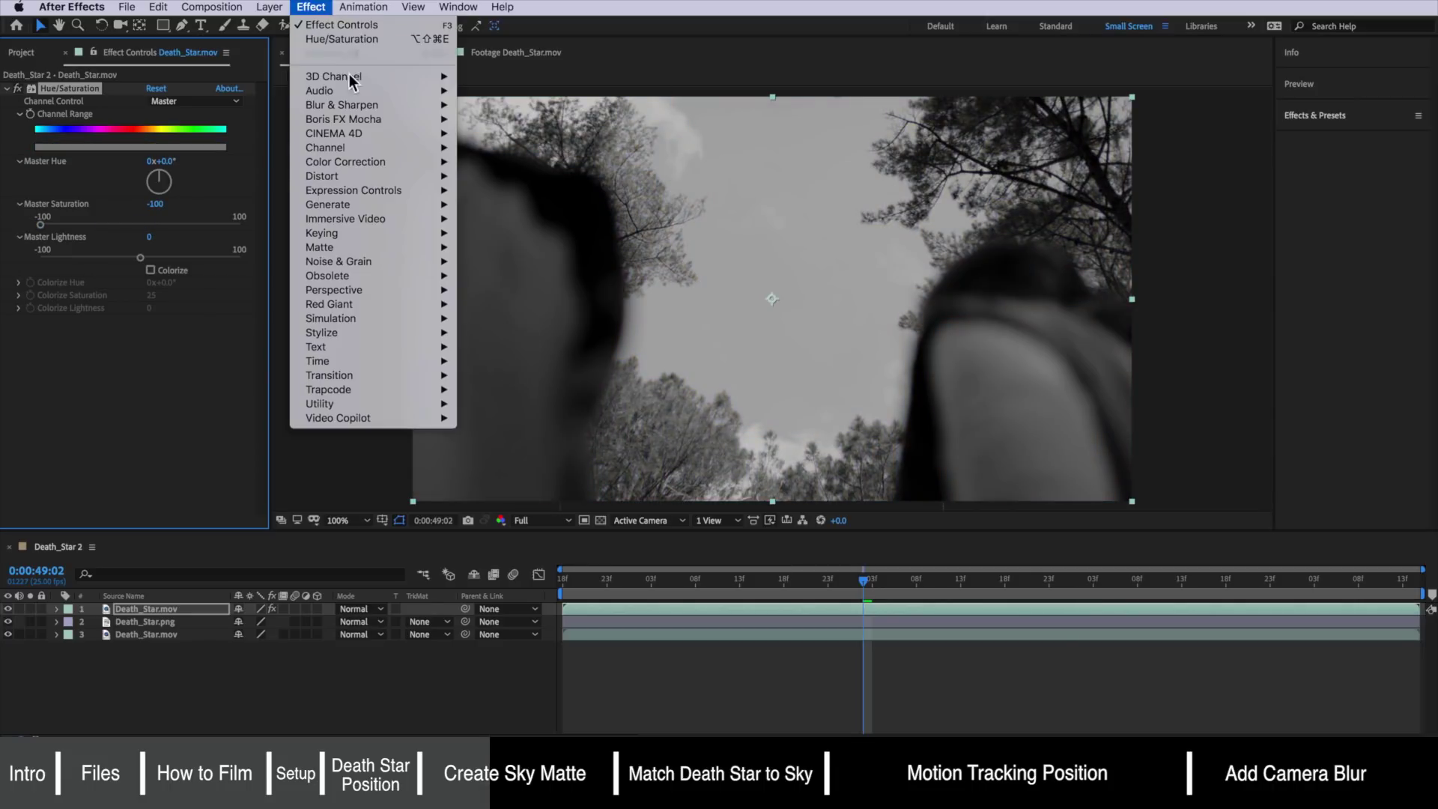
pyautogui.moveTo(378, 166)
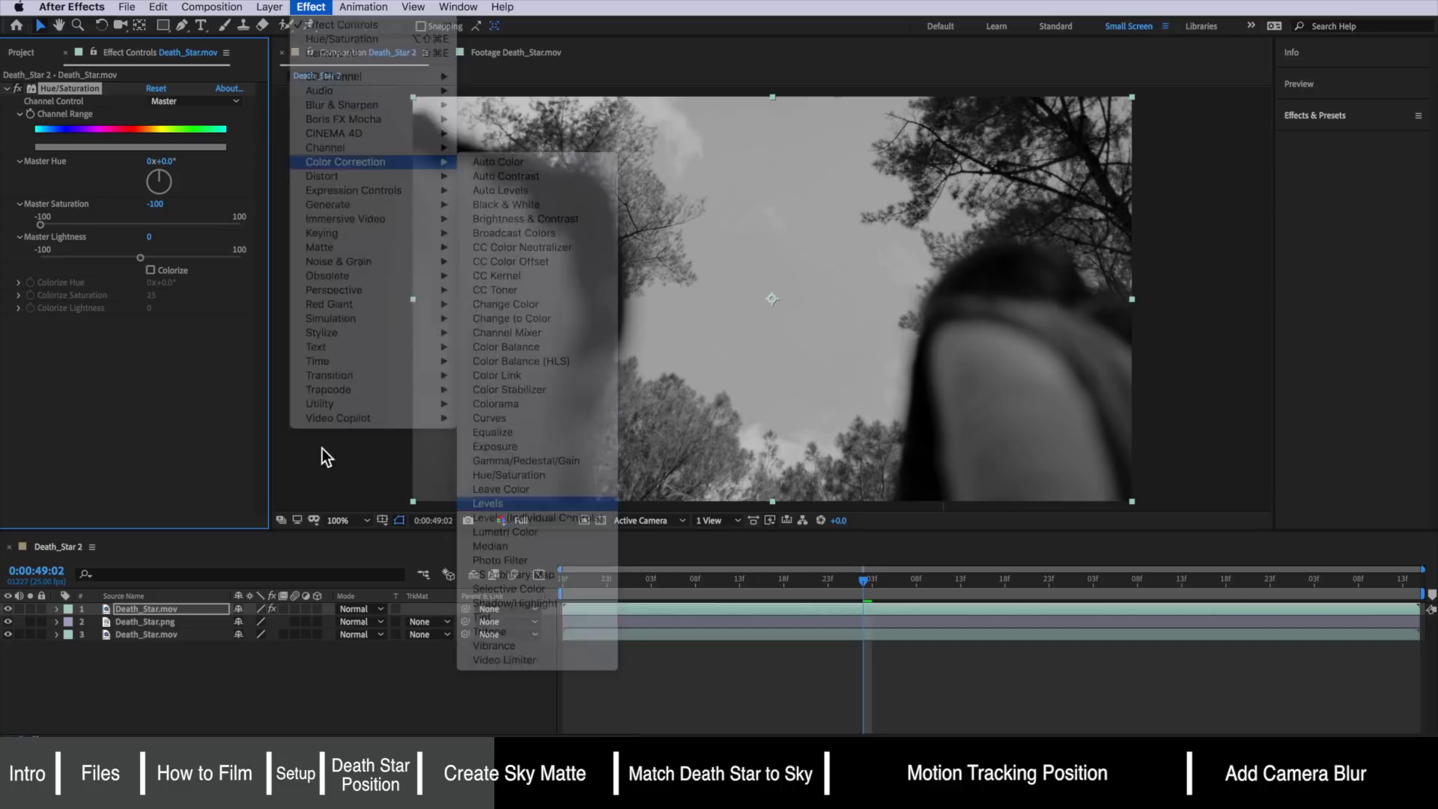
pyautogui.click(514, 502)
pyautogui.moveTo(42, 406); pyautogui.dragTo(114, 408)
pyautogui.moveTo(231, 408); pyautogui.dragTo(115, 407)
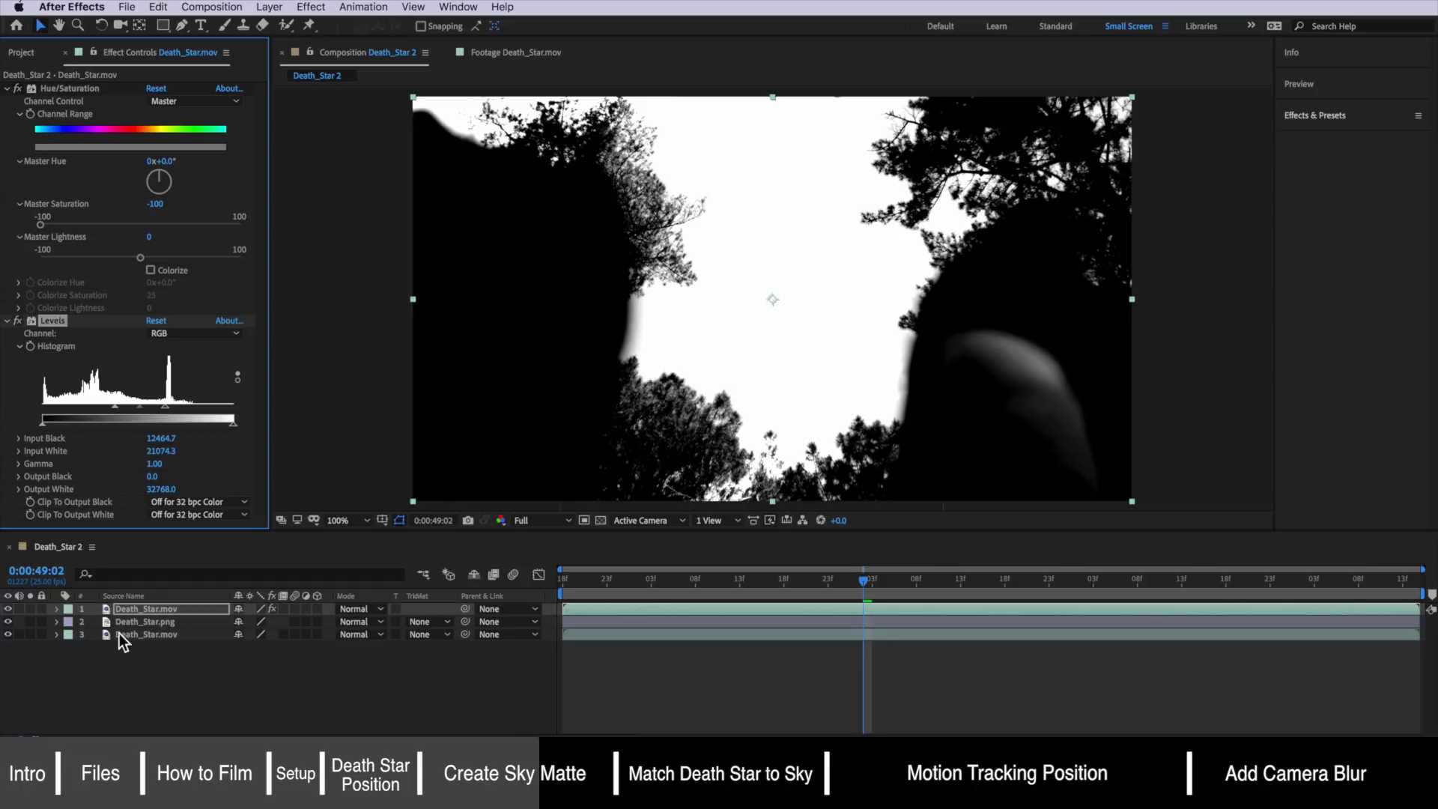
# Set the Death_Star.png layer's track matte to Luma Matte using the black-and-white footage copy above it.
pyautogui.click(142, 611)
pyautogui.click(149, 621)
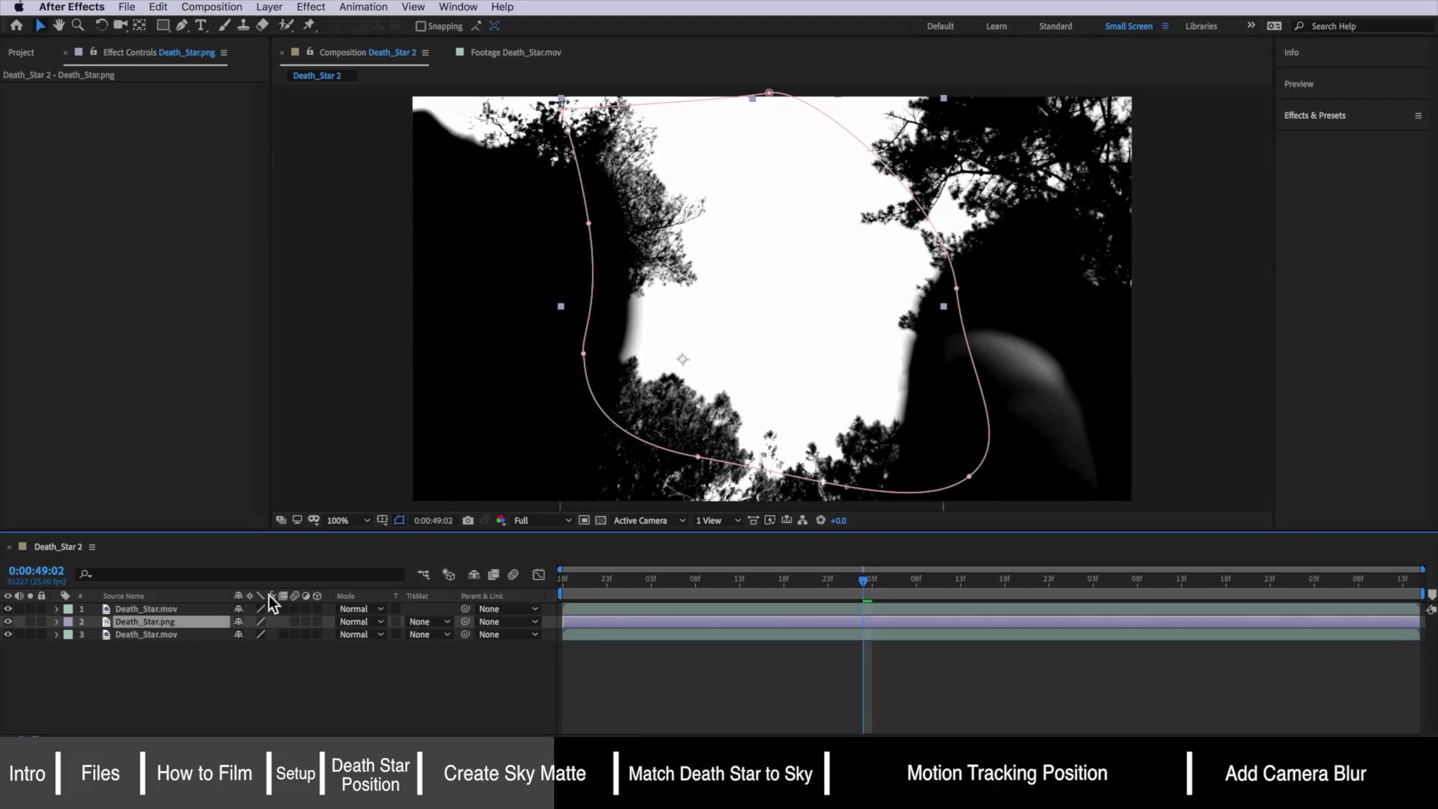
pyautogui.rightClick(214, 596)
pyautogui.moveTo(249, 640)
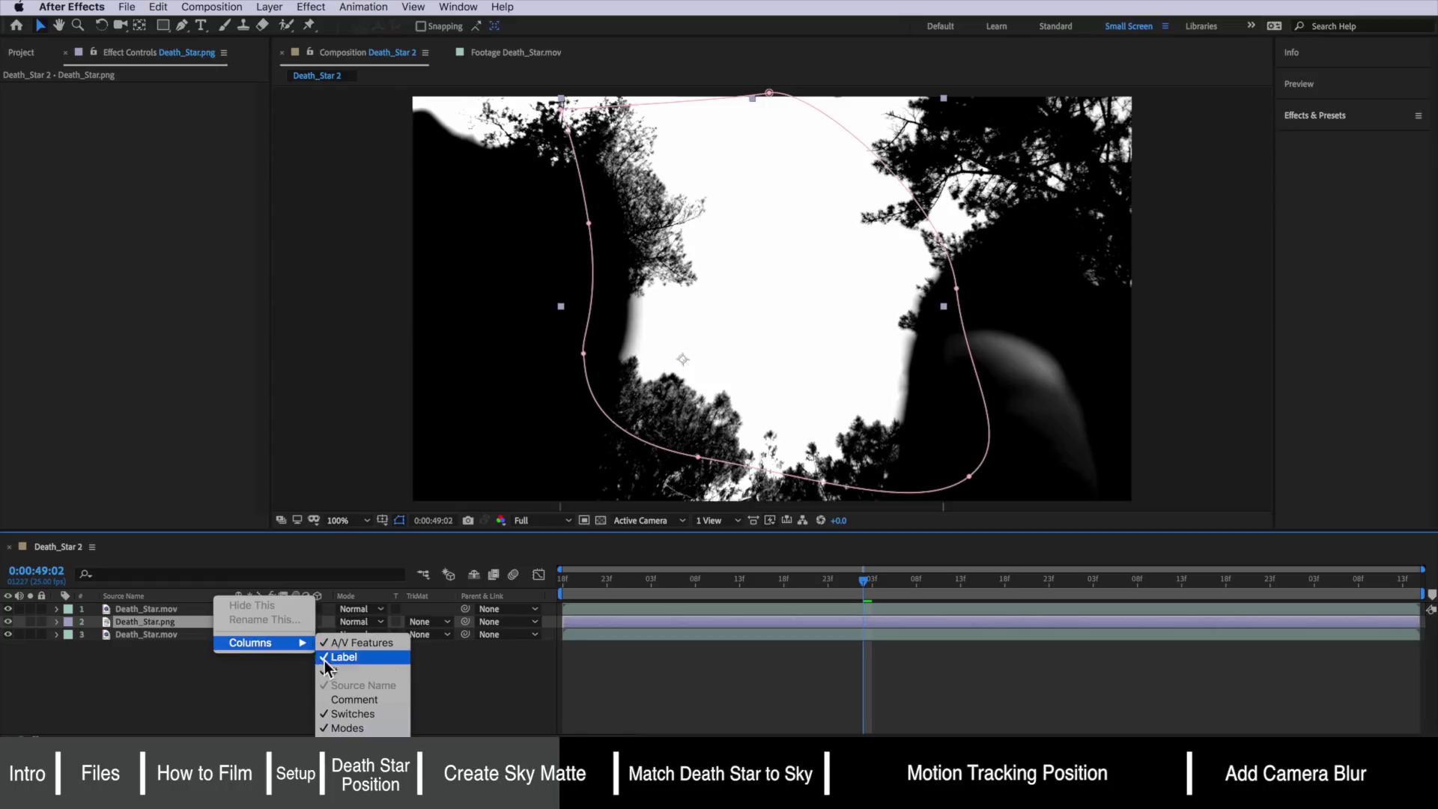
pyautogui.click(229, 702)
pyautogui.click(434, 618)
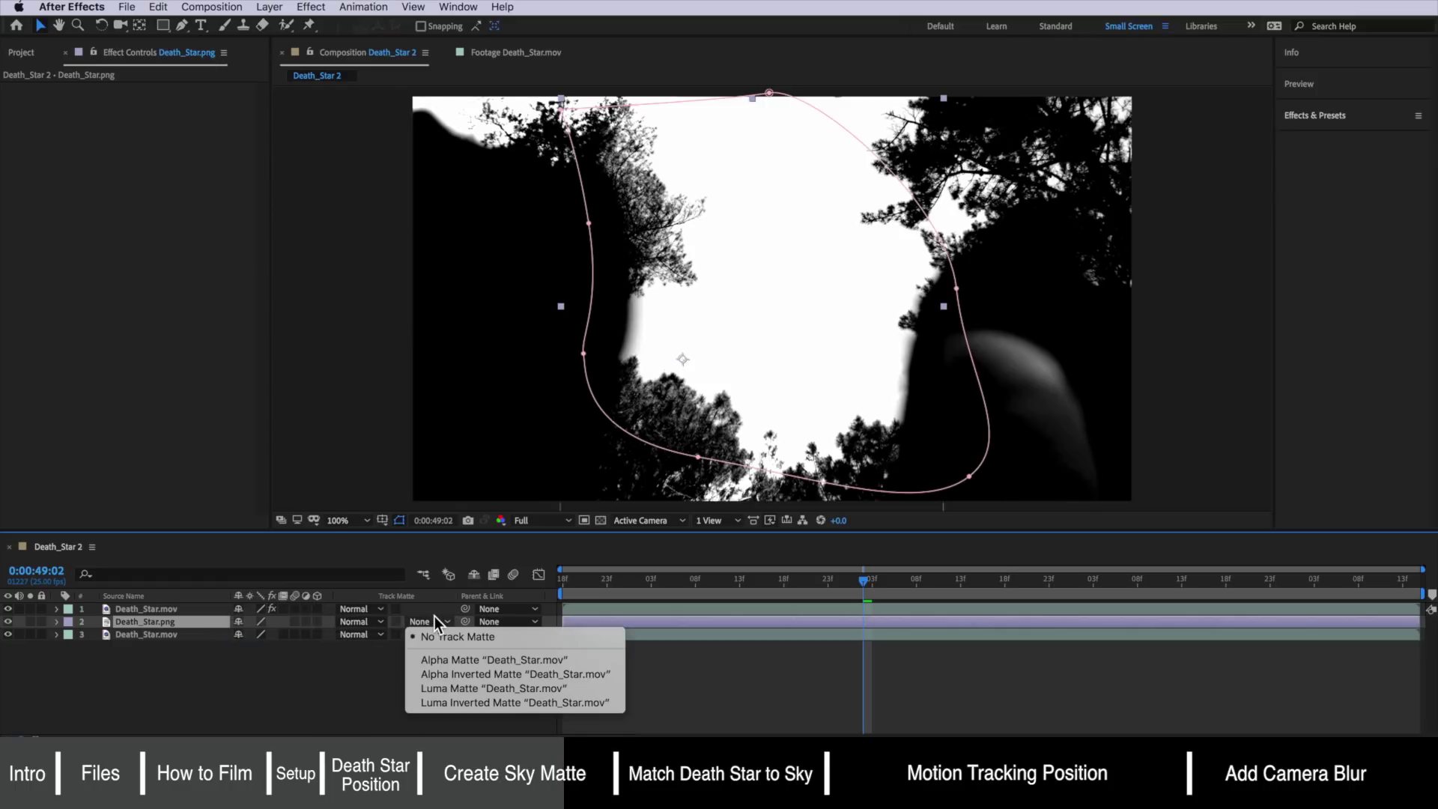
pyautogui.click(451, 686)
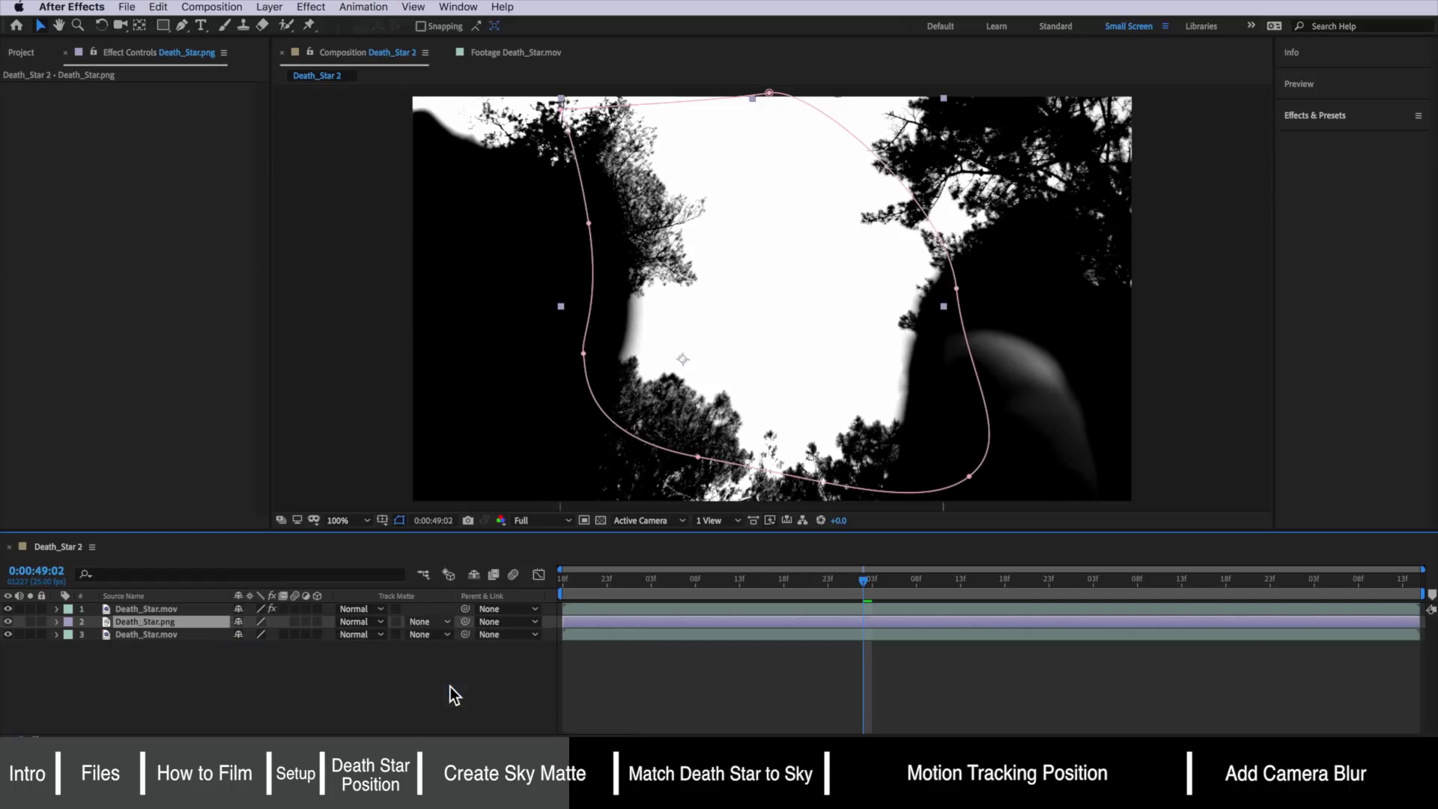
pyautogui.click(449, 686)
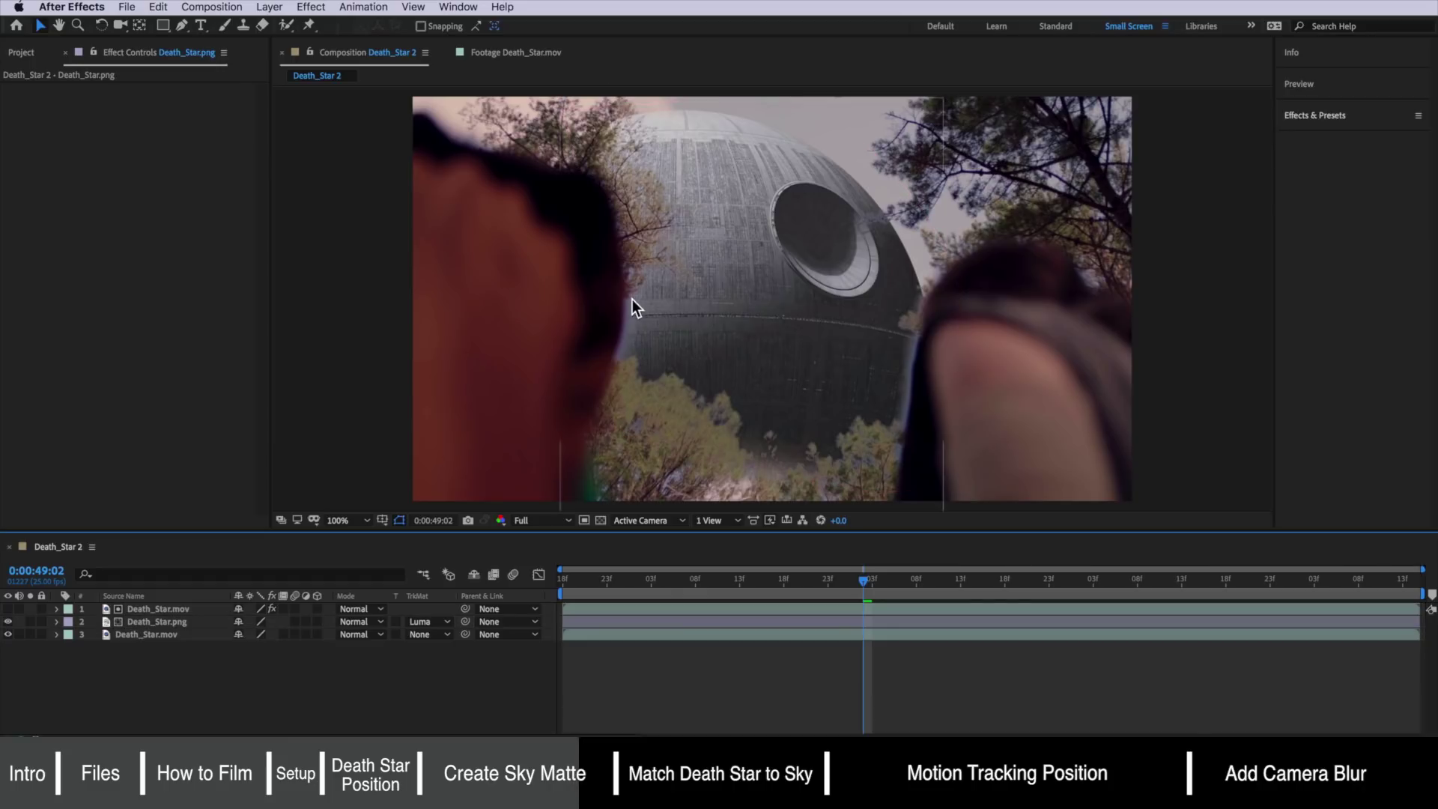
# Try lowering the matte layer's Levels Input White to 20945.8 and undo the change.
pyautogui.click(740, 438)
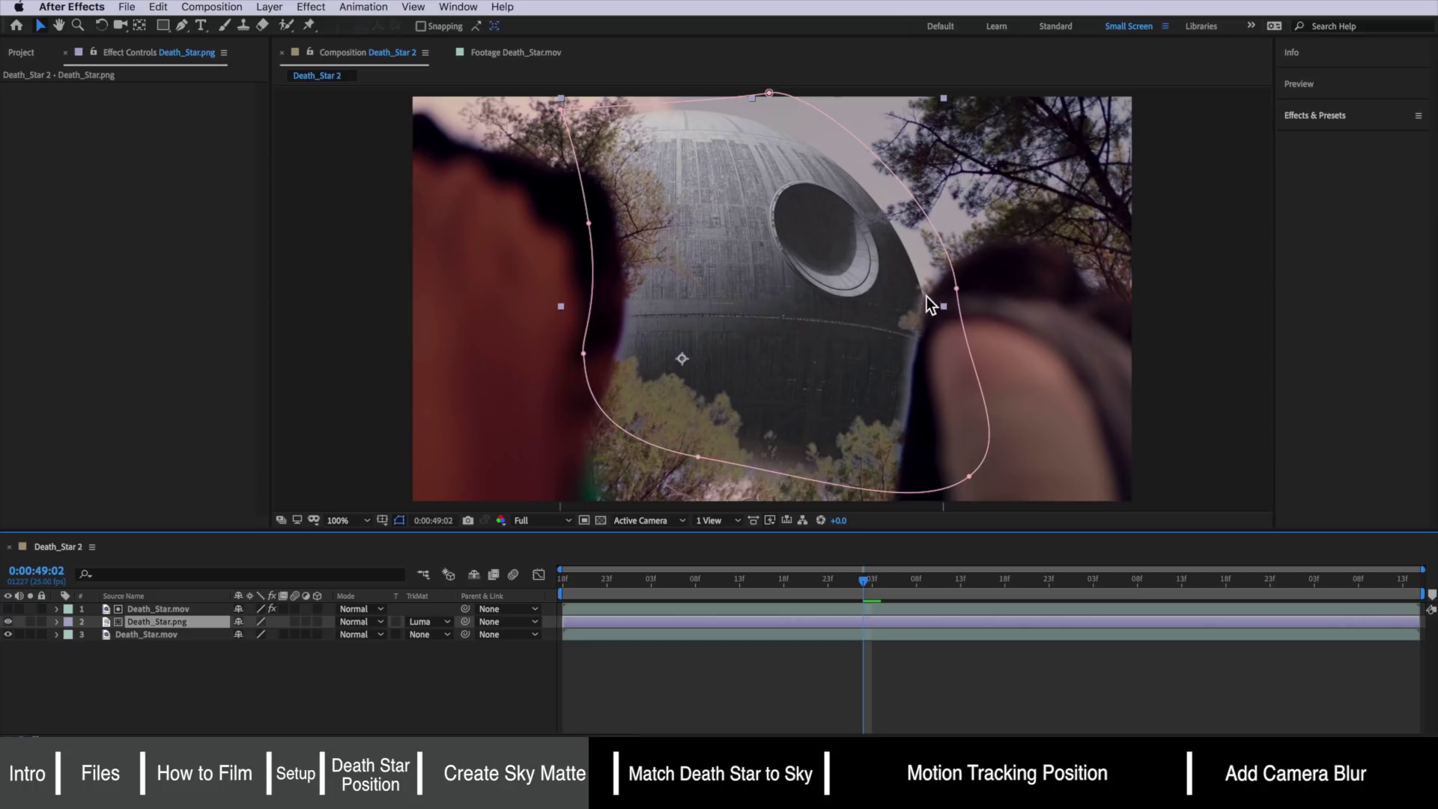
pyautogui.click(180, 607)
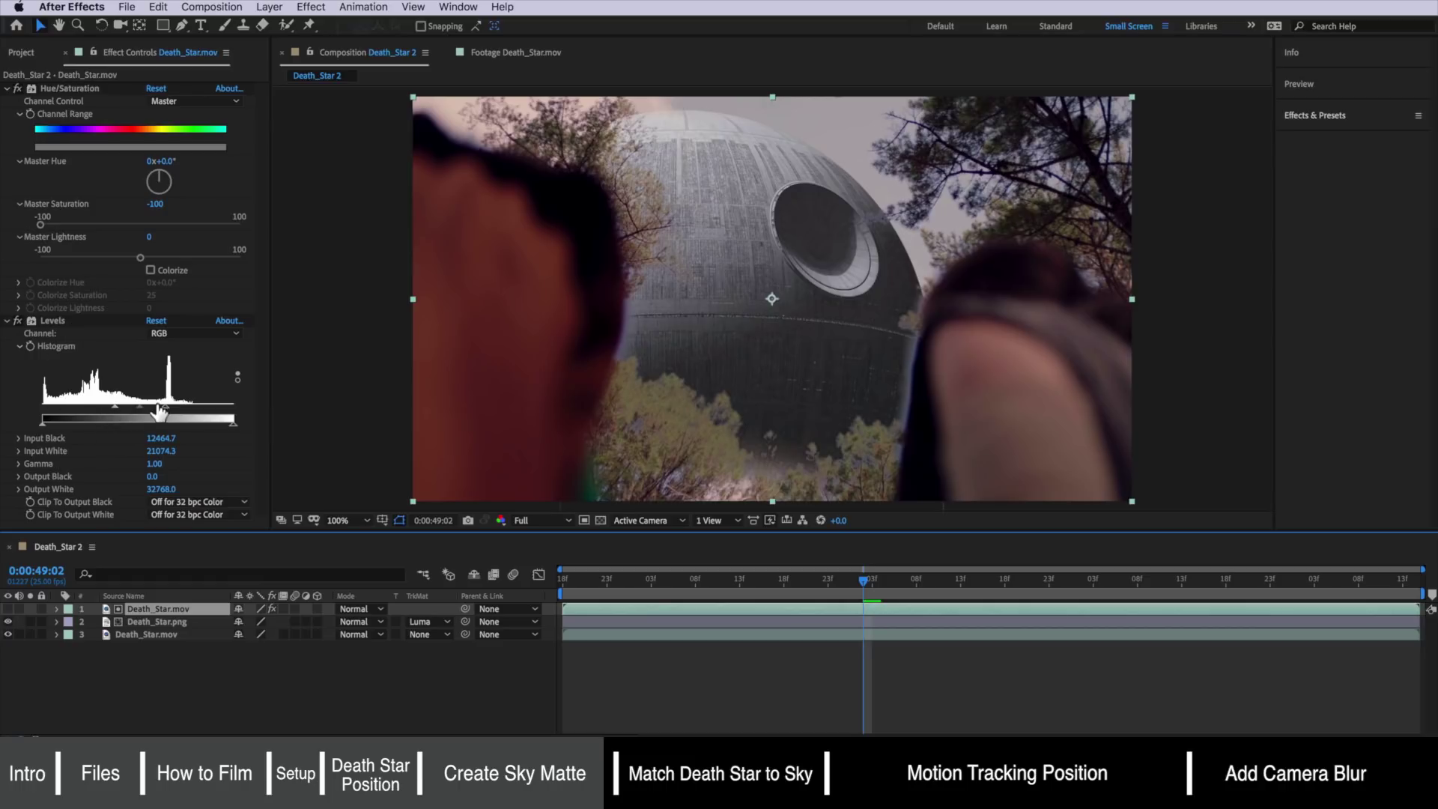
pyautogui.moveTo(164, 409); pyautogui.dragTo(165, 410)
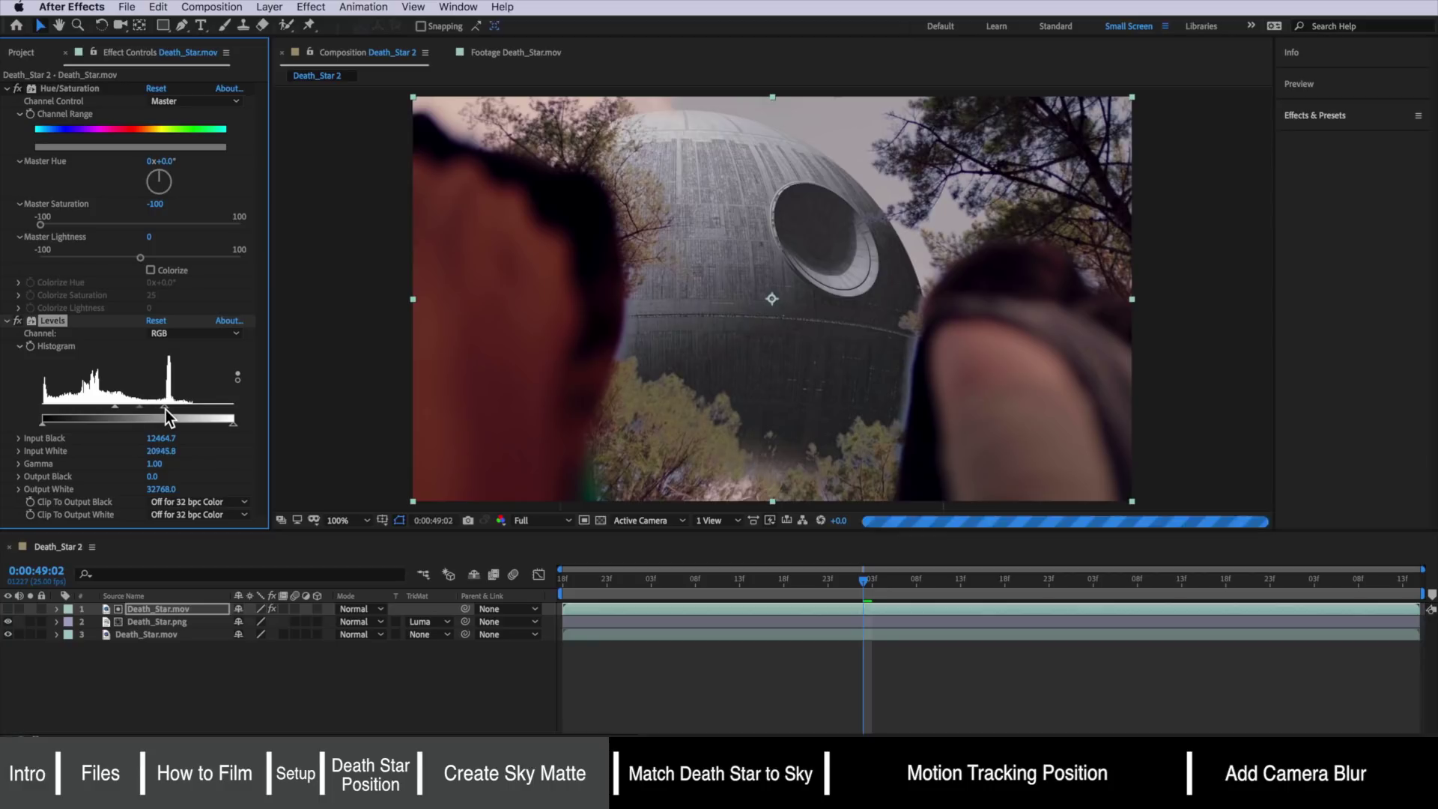
pyautogui.hotkey('ctrl', 'z')
pyautogui.click(220, 677)
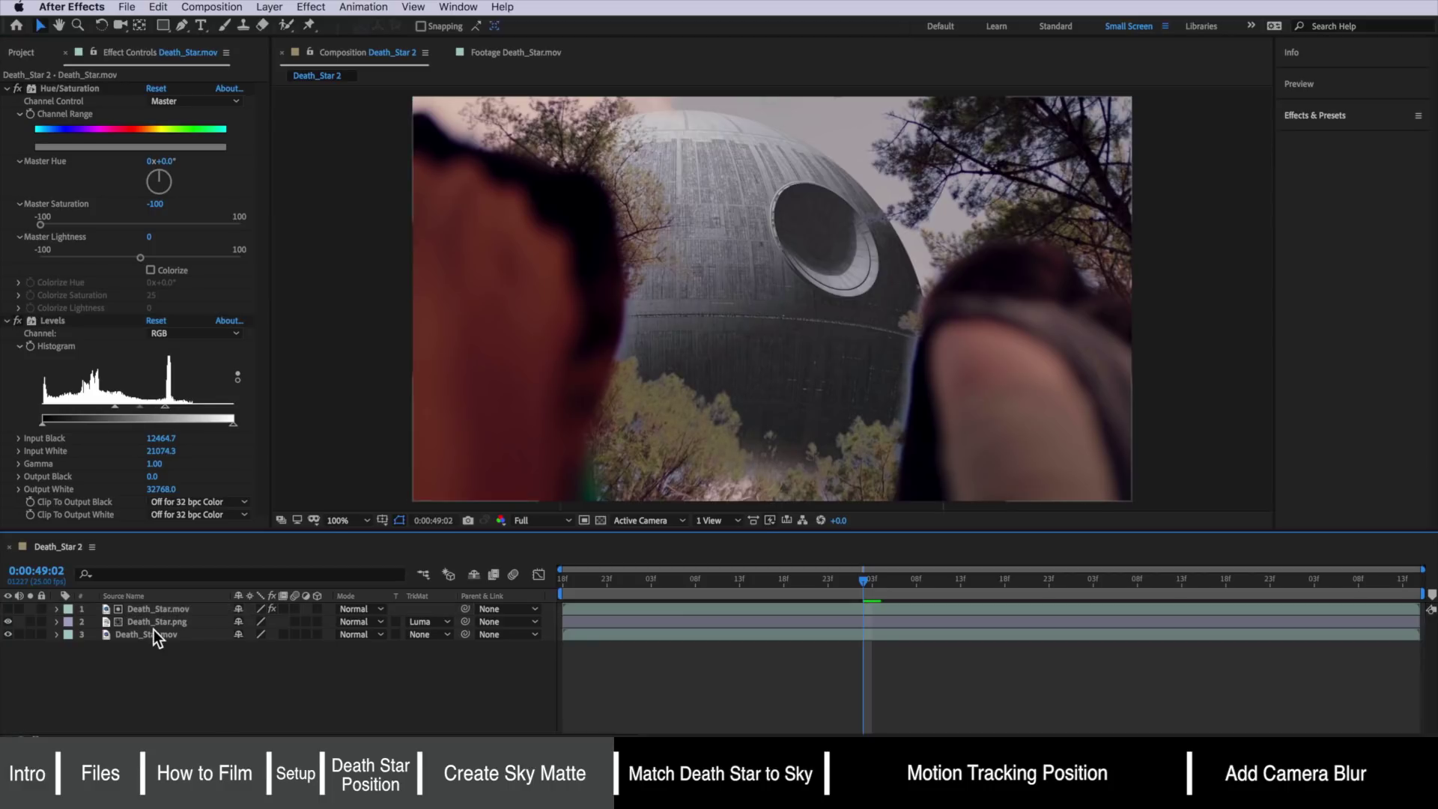
# Apply Curves to the Death_Star.png layer and pull the RGB curve down in the shadows, the highlights and at the white end point.
pyautogui.click(155, 623)
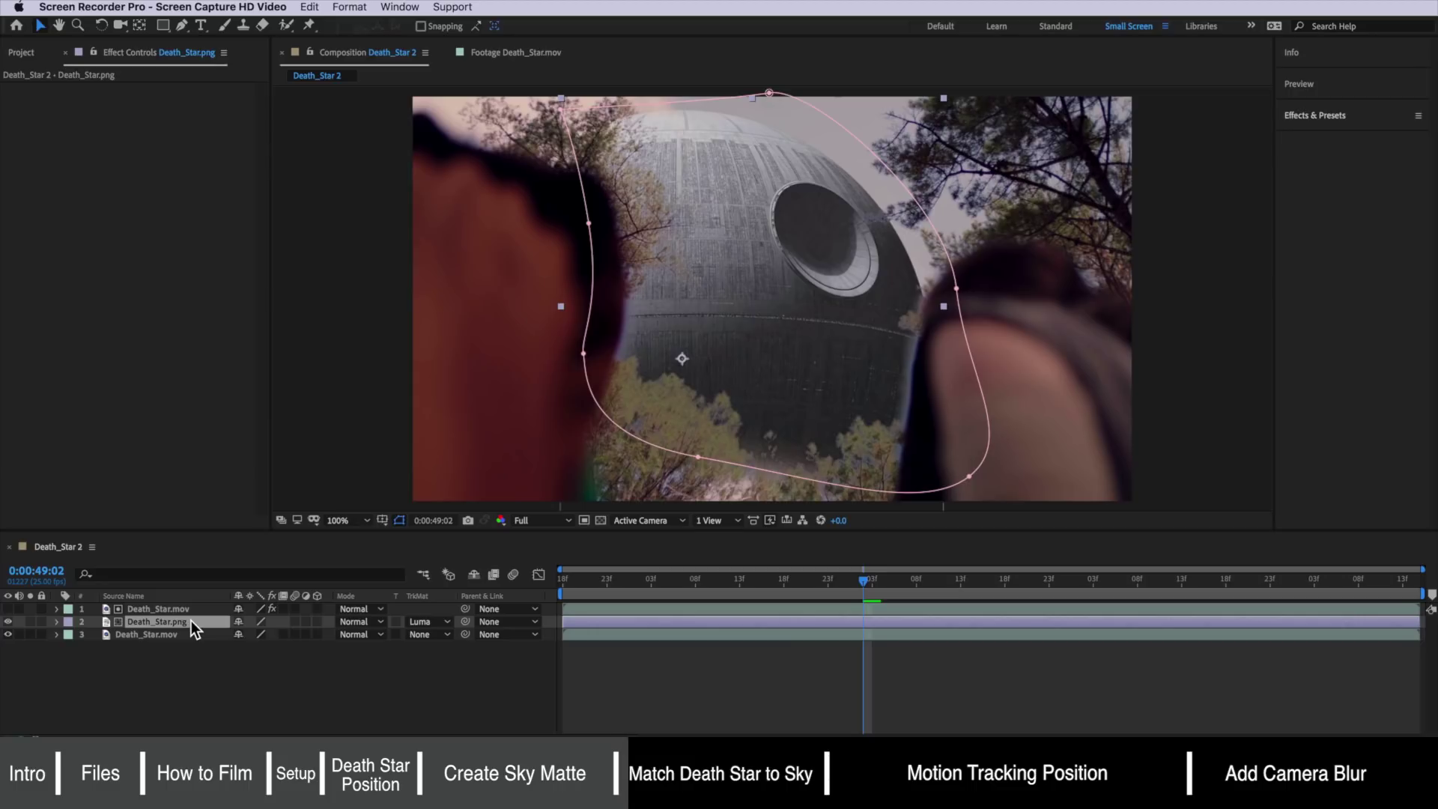
pyautogui.click(191, 621)
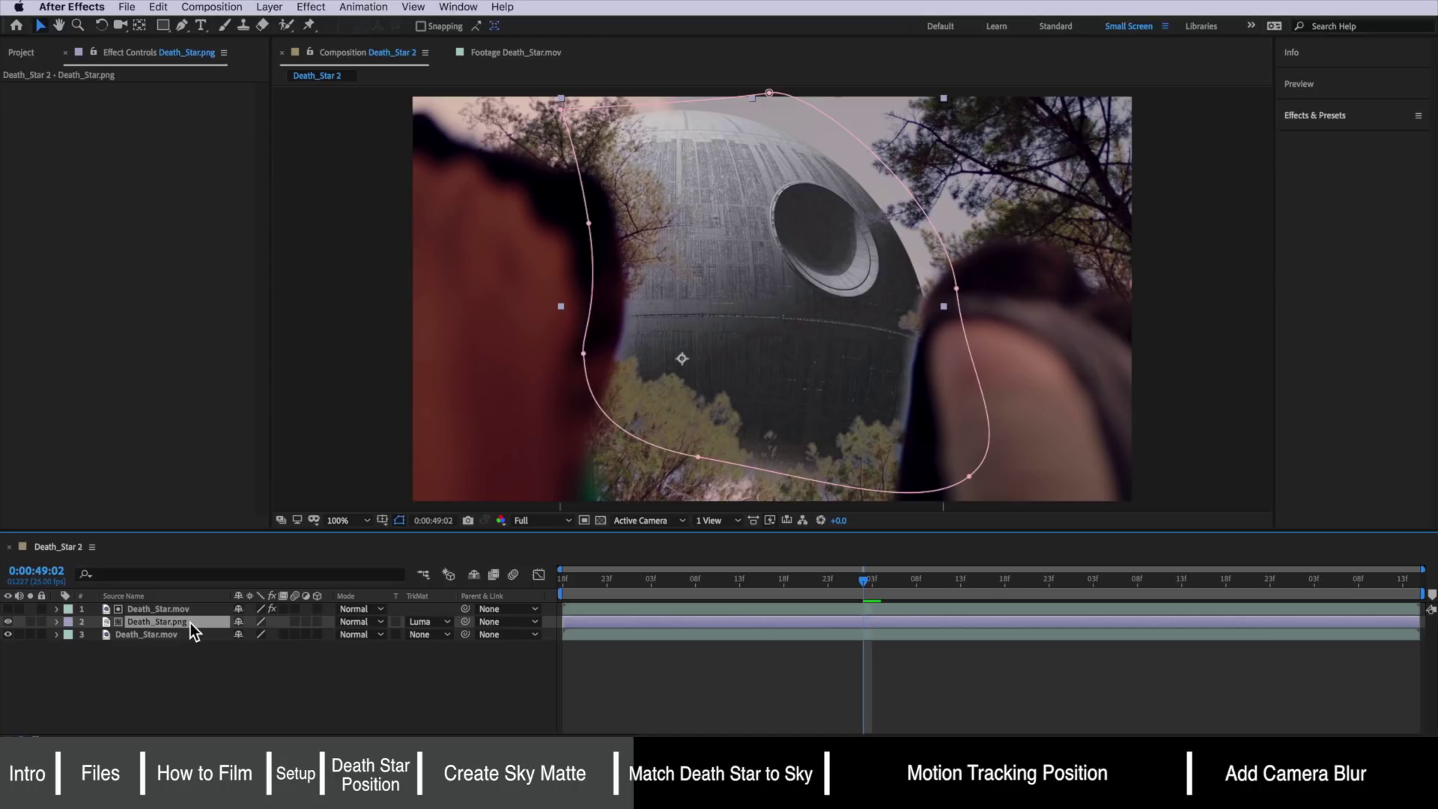
pyautogui.click(311, 7)
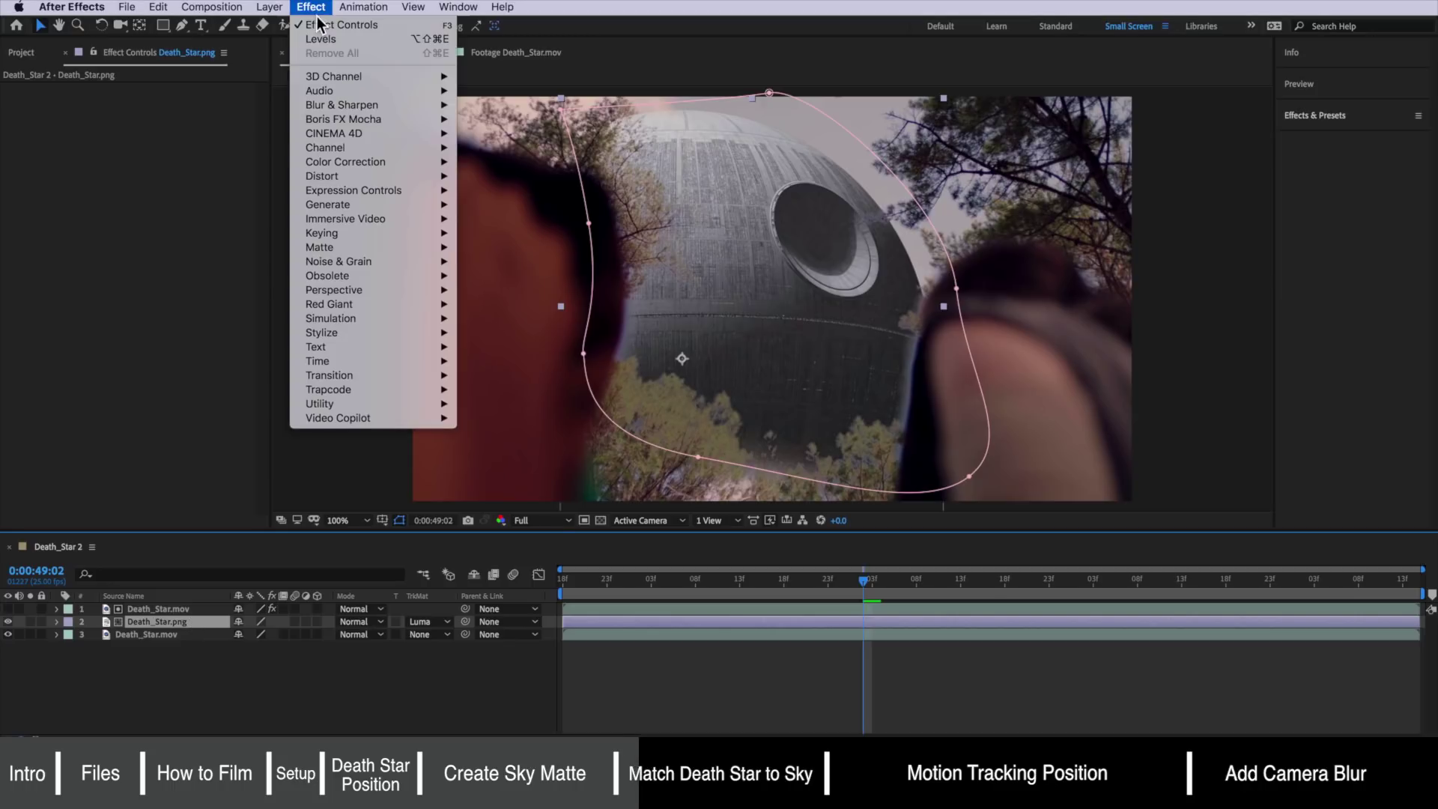
pyautogui.moveTo(375, 163)
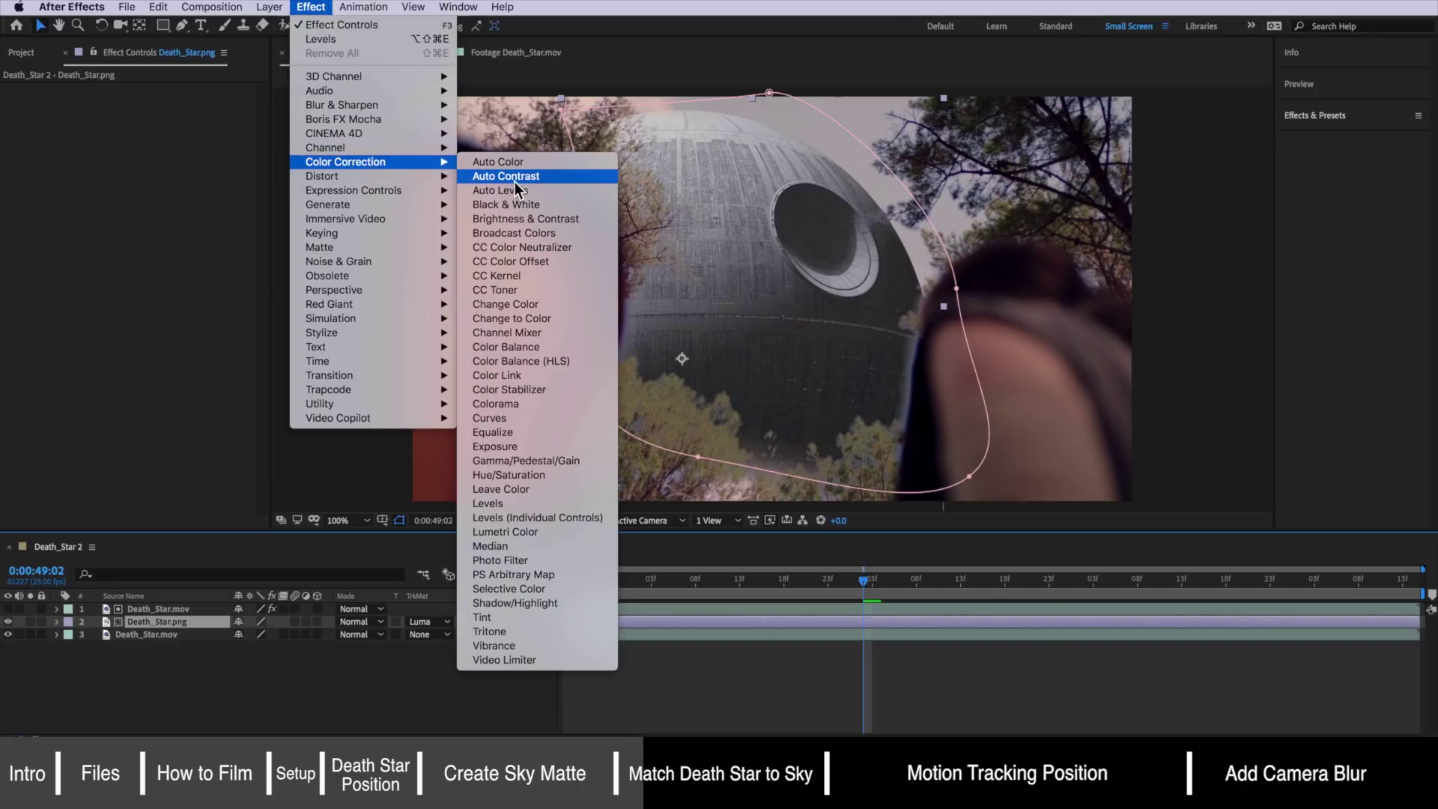
pyautogui.click(491, 418)
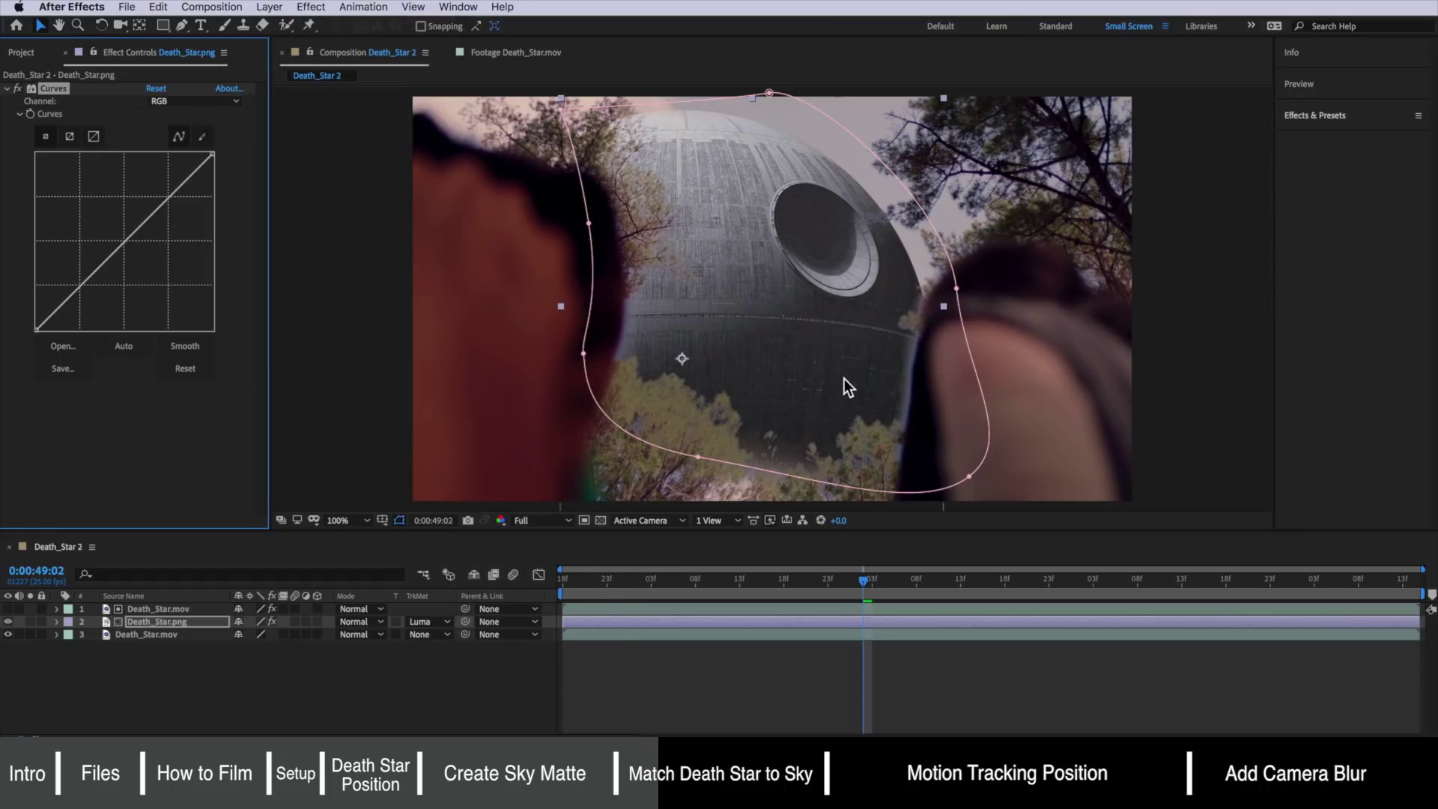
pyautogui.moveTo(81, 286); pyautogui.dragTo(91, 298)
pyautogui.moveTo(170, 193); pyautogui.dragTo(191, 198)
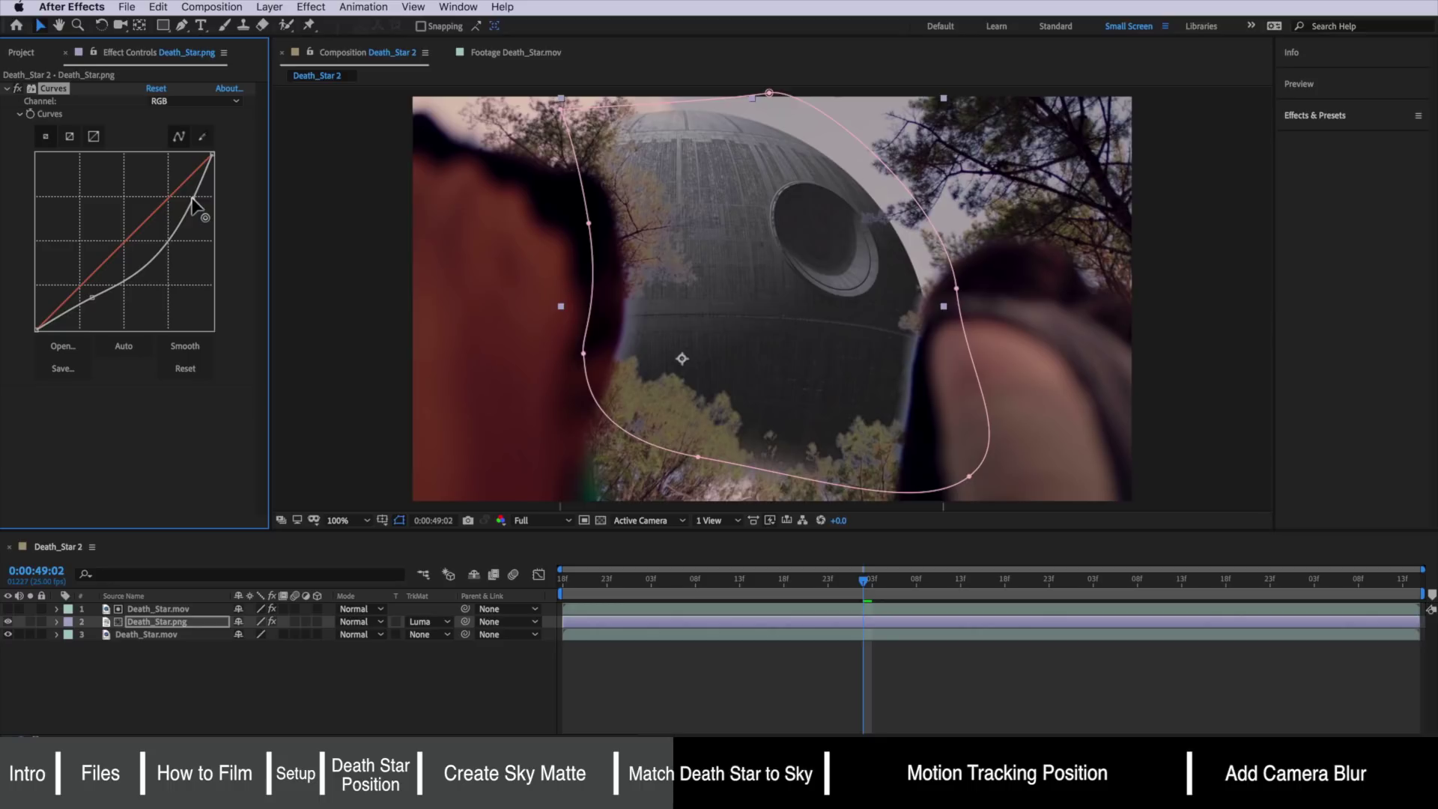
pyautogui.moveTo(213, 154); pyautogui.dragTo(212, 175)
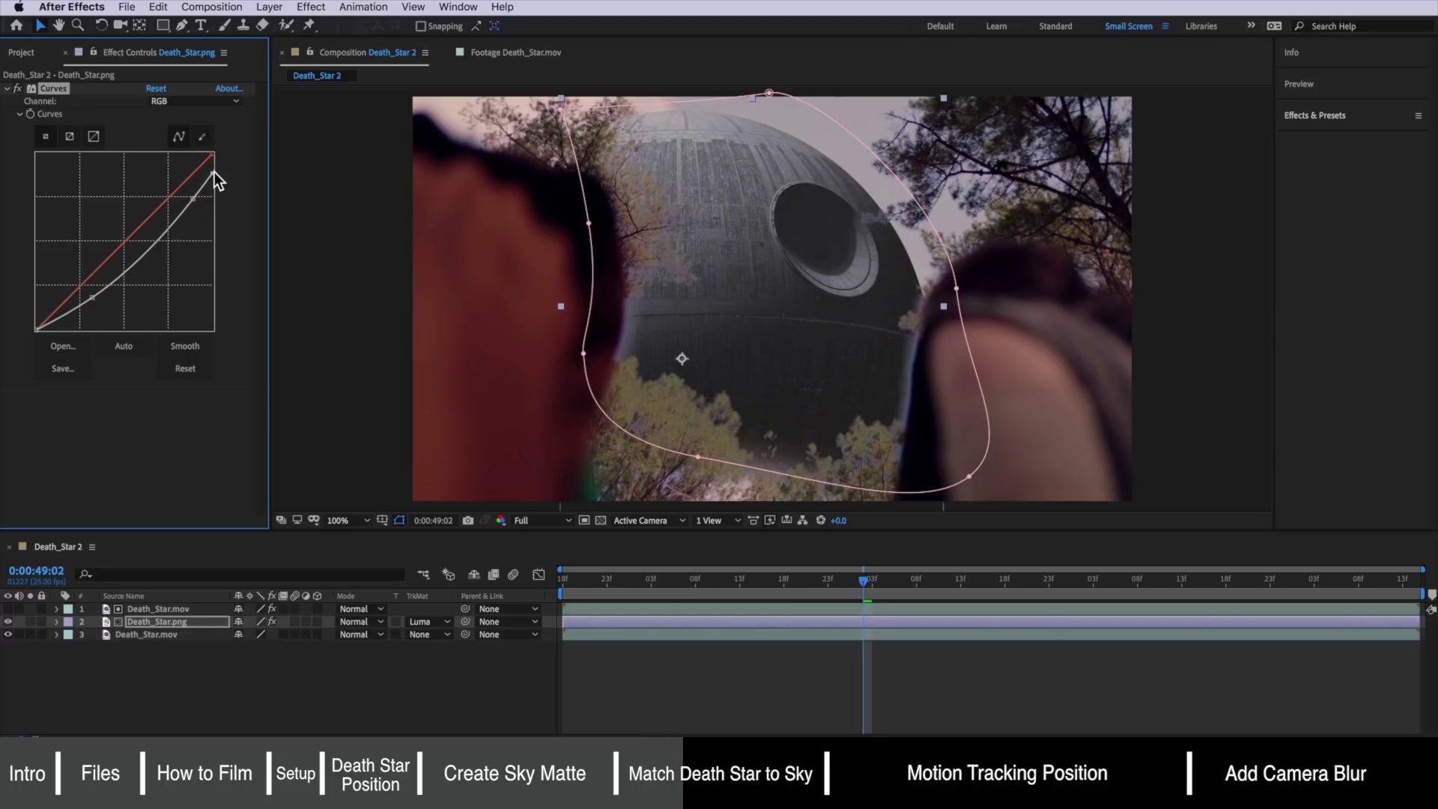
# Raise the shadows of the Blue channel curve on the Death_Star.png layer slightly above the diagonal.
pyautogui.click(187, 102)
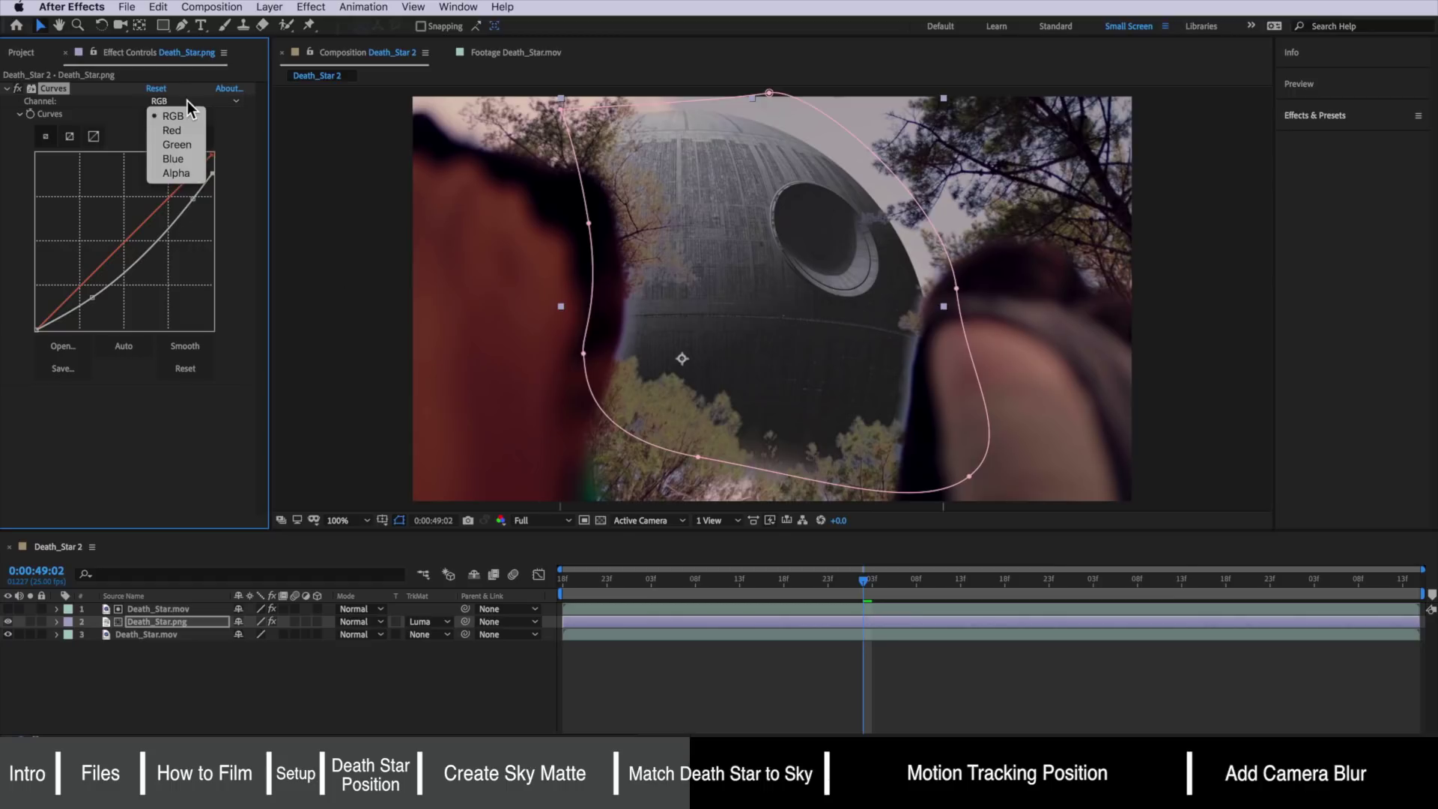
pyautogui.click(183, 157)
pyautogui.moveTo(83, 285); pyautogui.dragTo(71, 278)
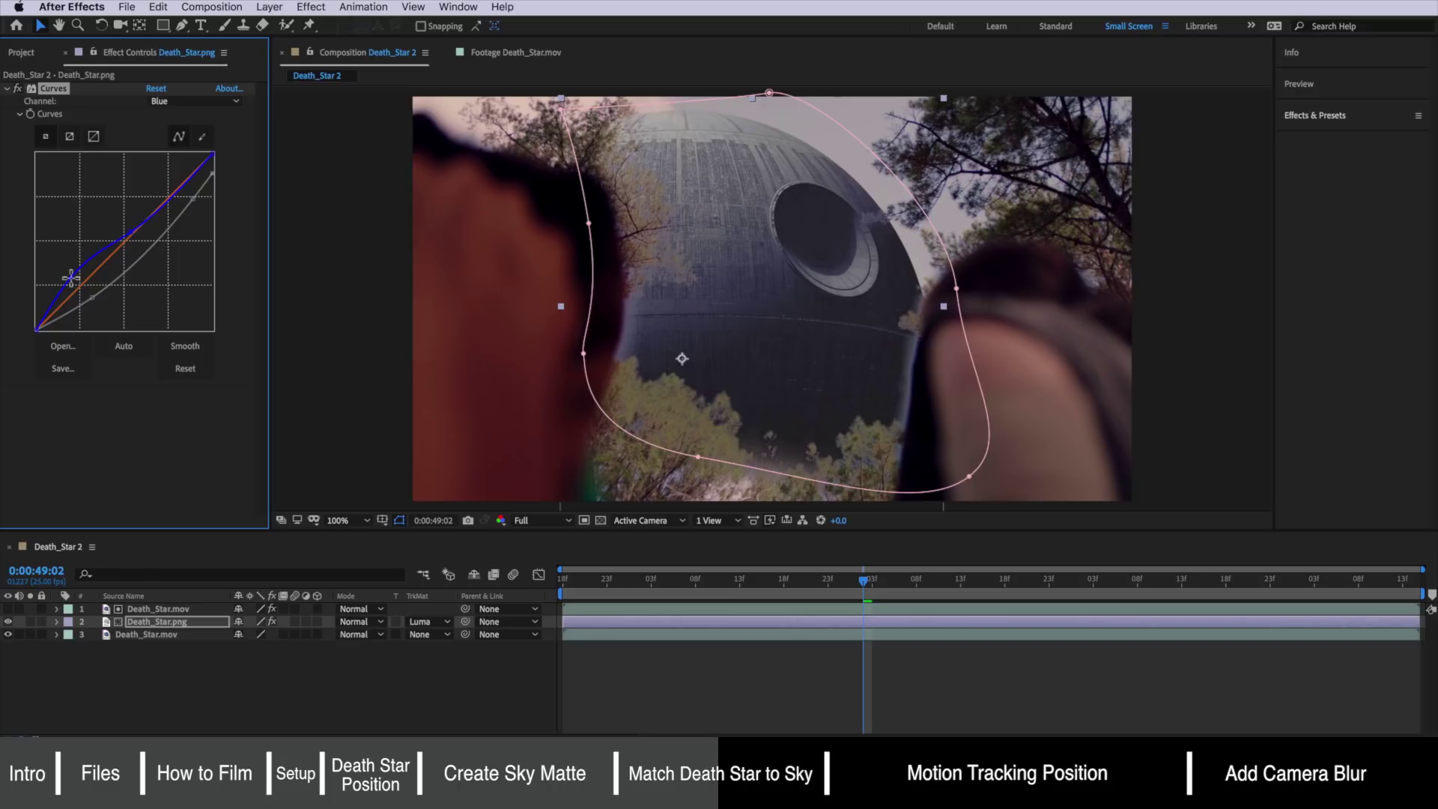
pyautogui.moveTo(70, 278); pyautogui.dragTo(71, 277)
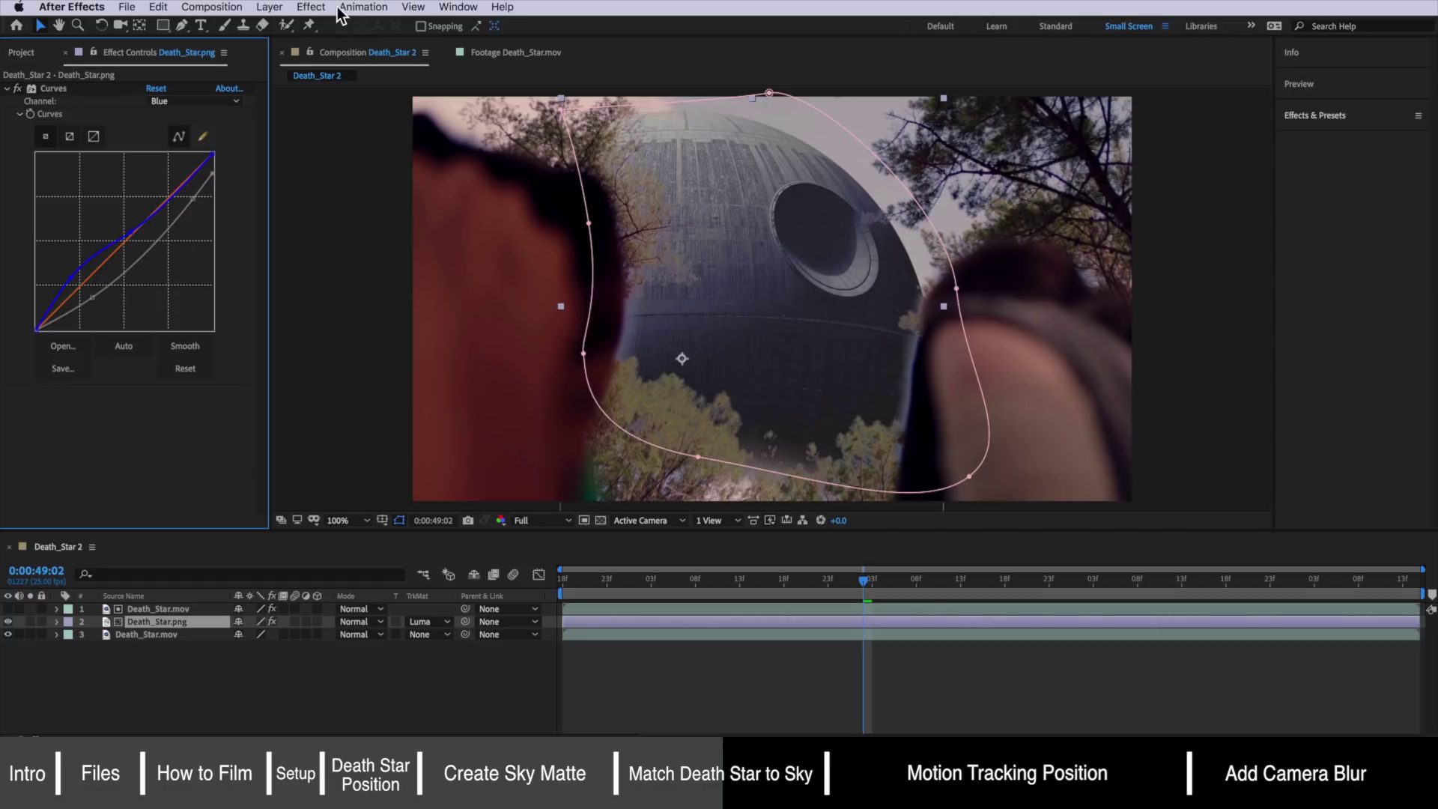
# Apply Hue/Saturation to the Death_Star.png layer with Master Lightness 47 and hide the mask outline in the composition view.
pyautogui.click(313, 7)
pyautogui.moveTo(377, 153)
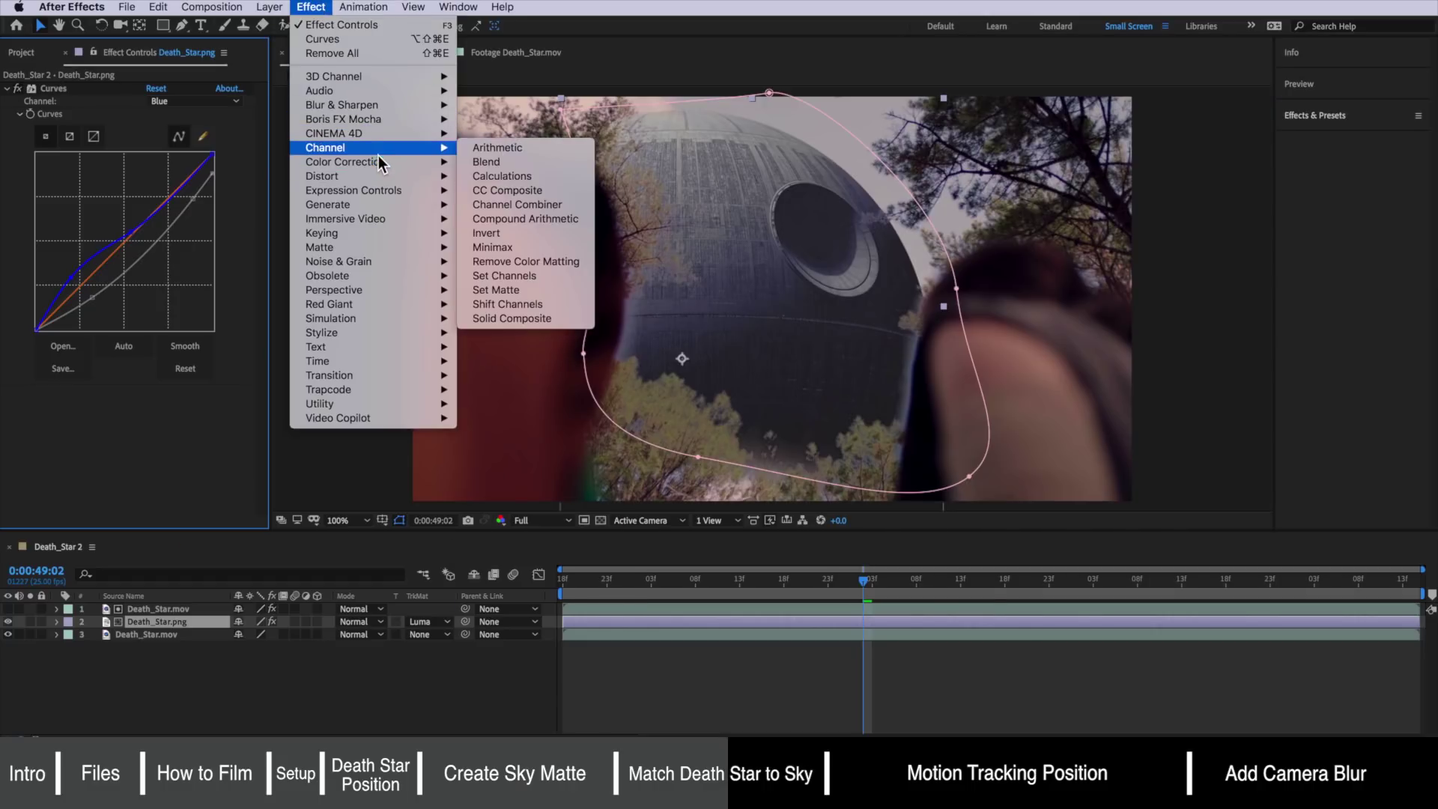
pyautogui.click(523, 469)
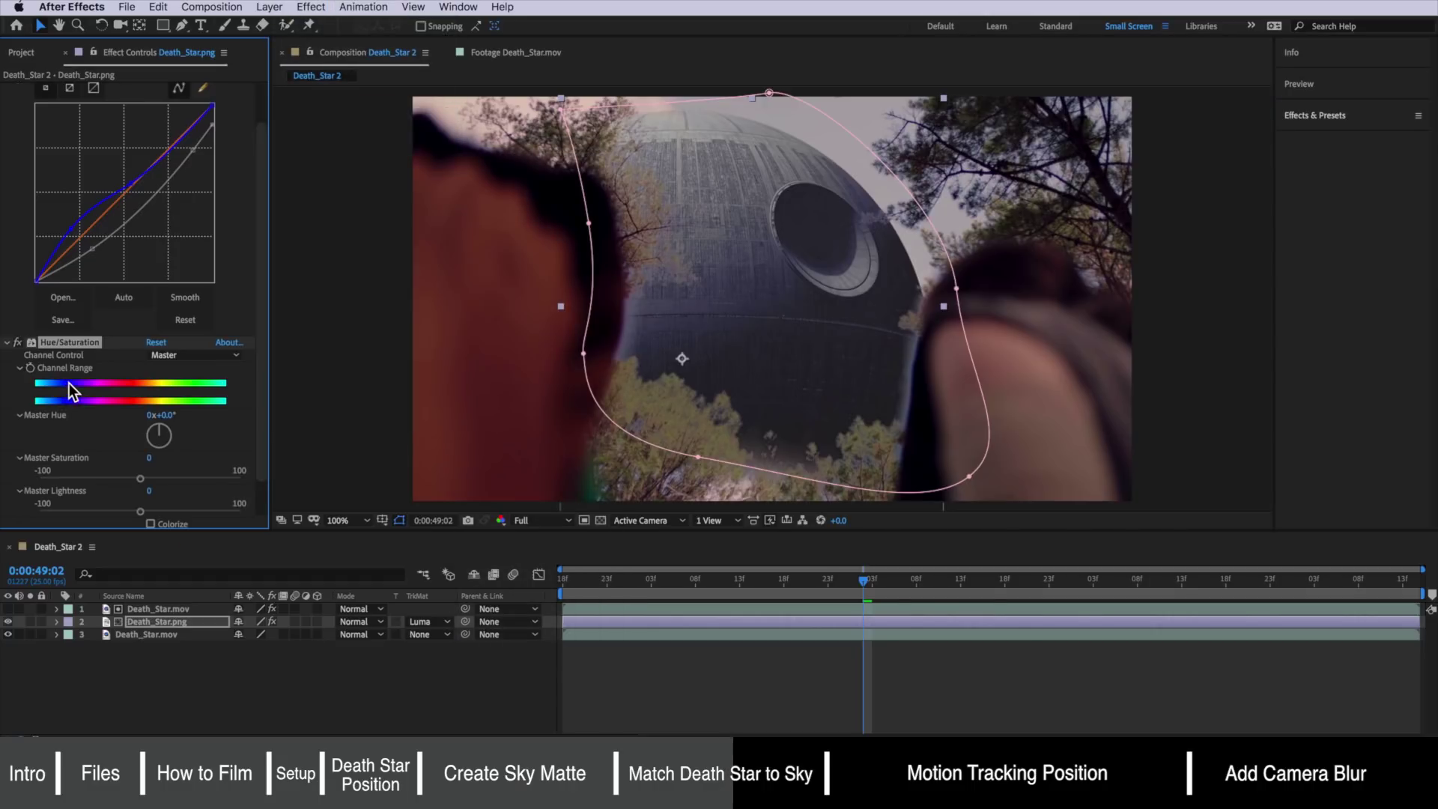
pyautogui.moveTo(142, 511); pyautogui.dragTo(187, 514)
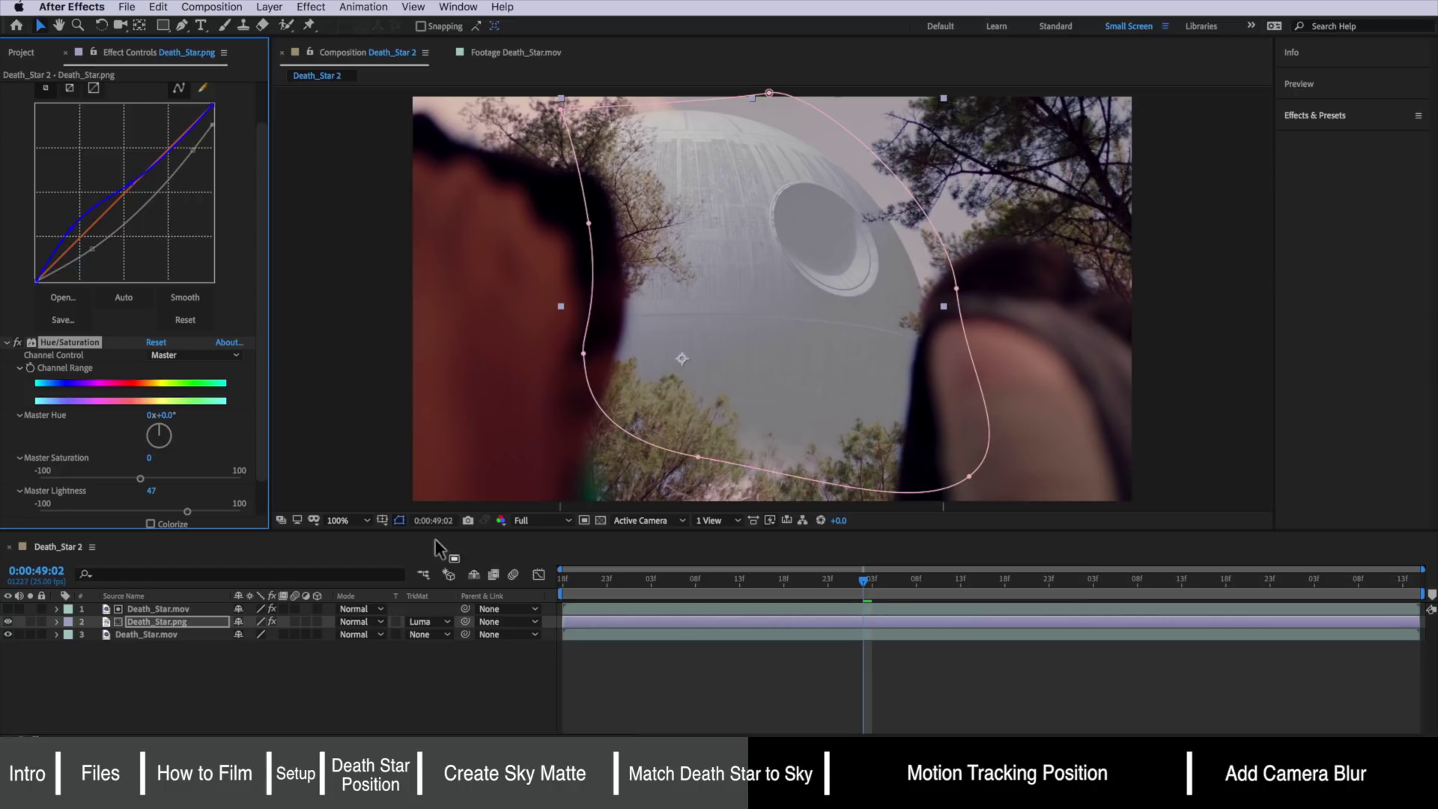
pyautogui.click(399, 521)
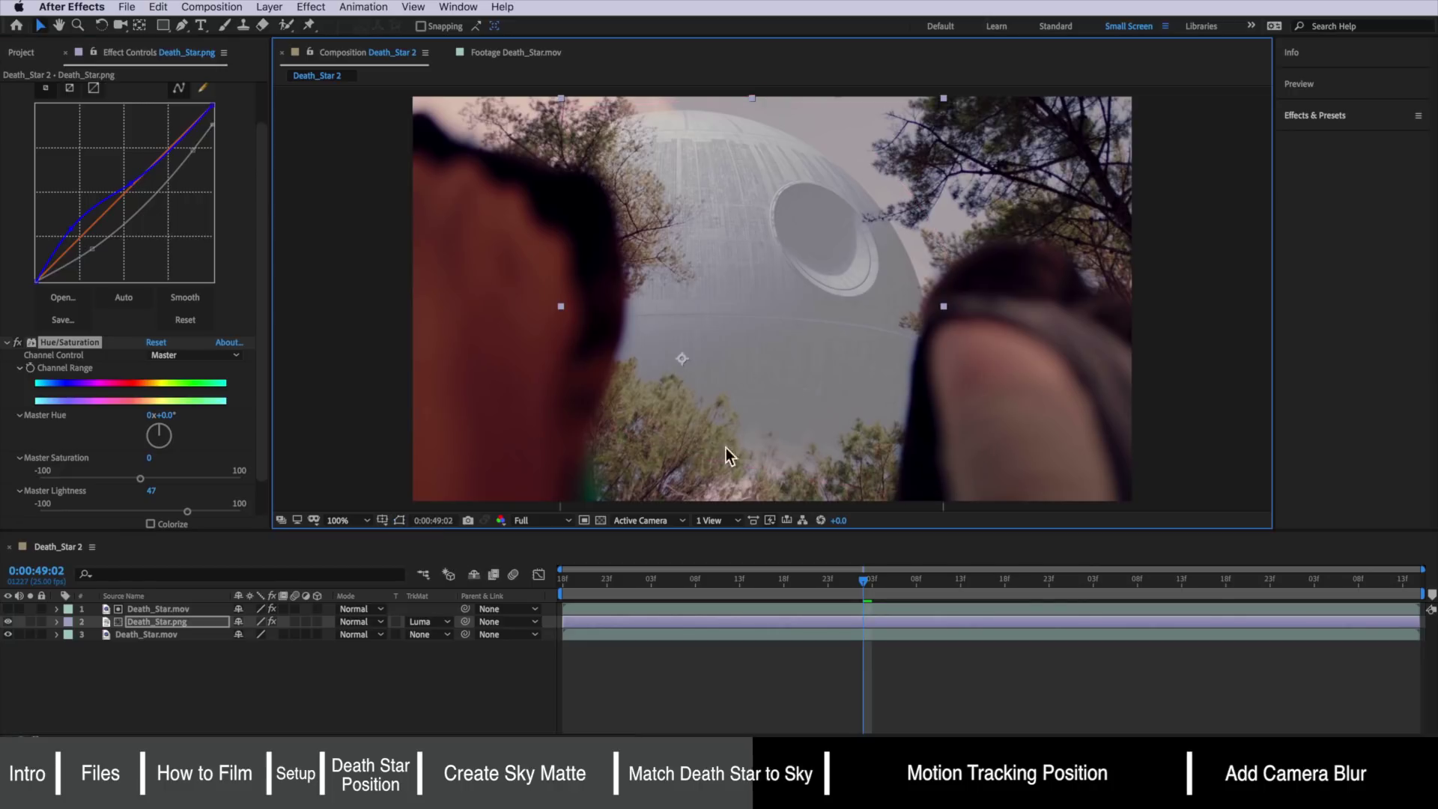
pyautogui.scroll(-2, 108, 415)
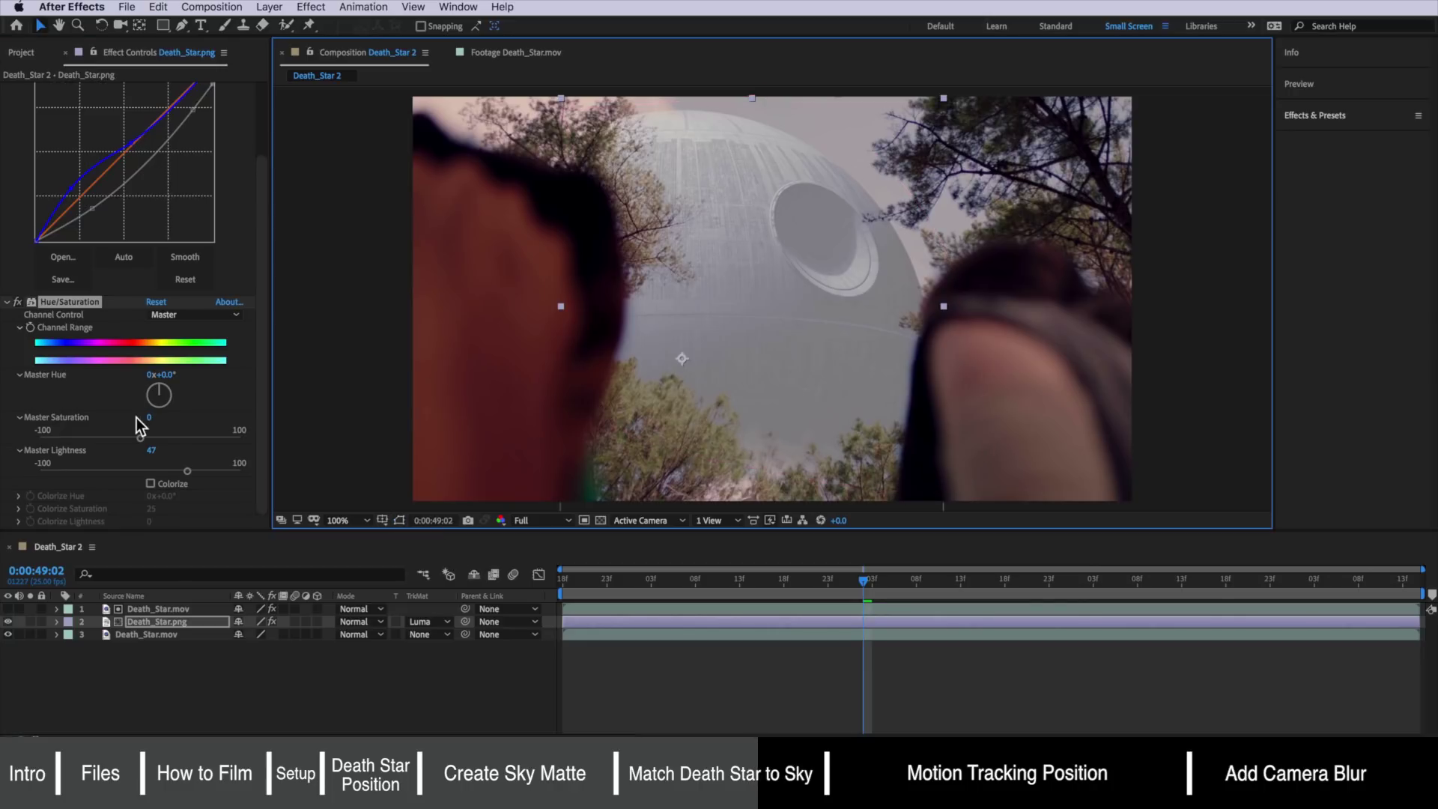
# Apply Lumetri Color to the Death_Star.png layer and set its Basic Correction Temperature to 11.0.
pyautogui.click(311, 7)
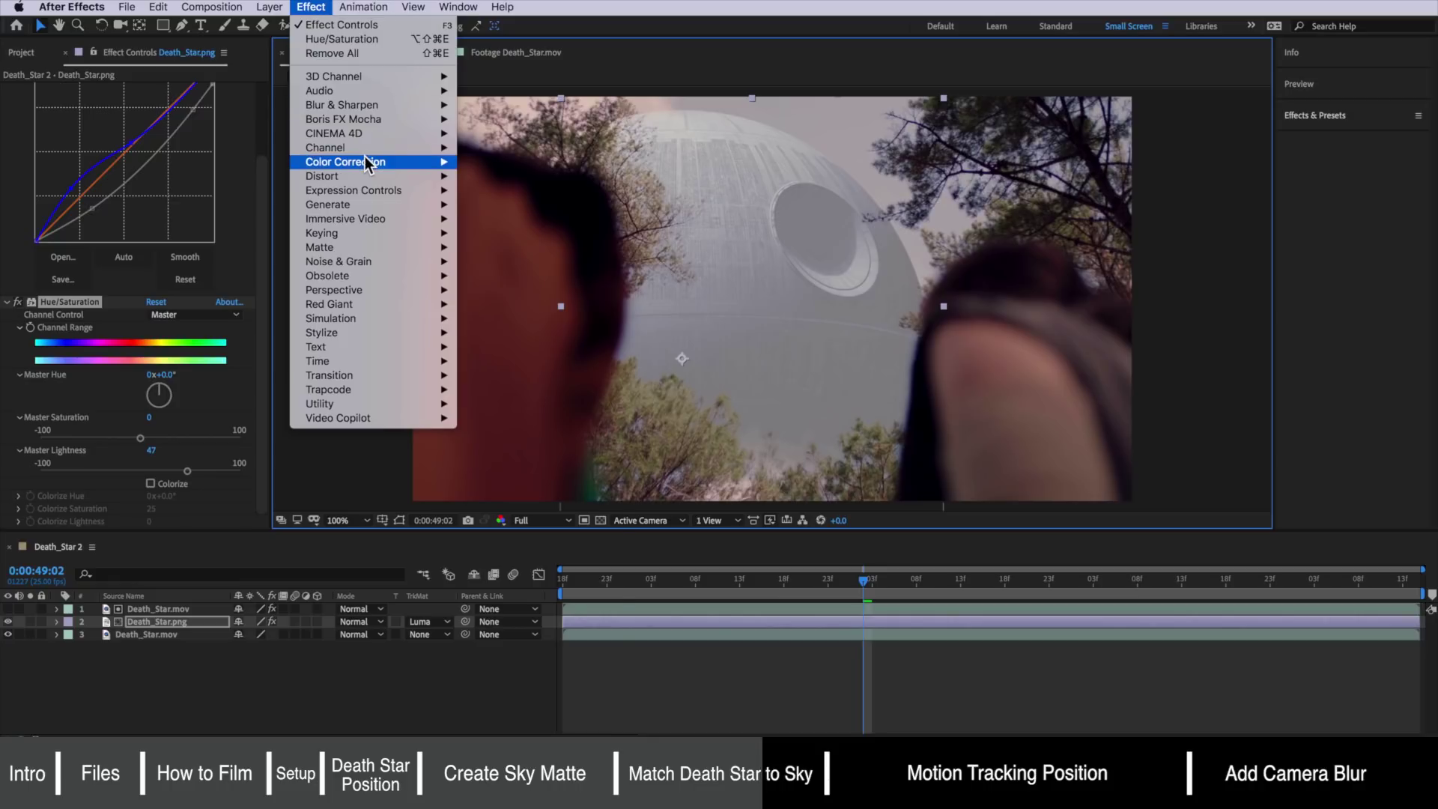
pyautogui.moveTo(369, 161)
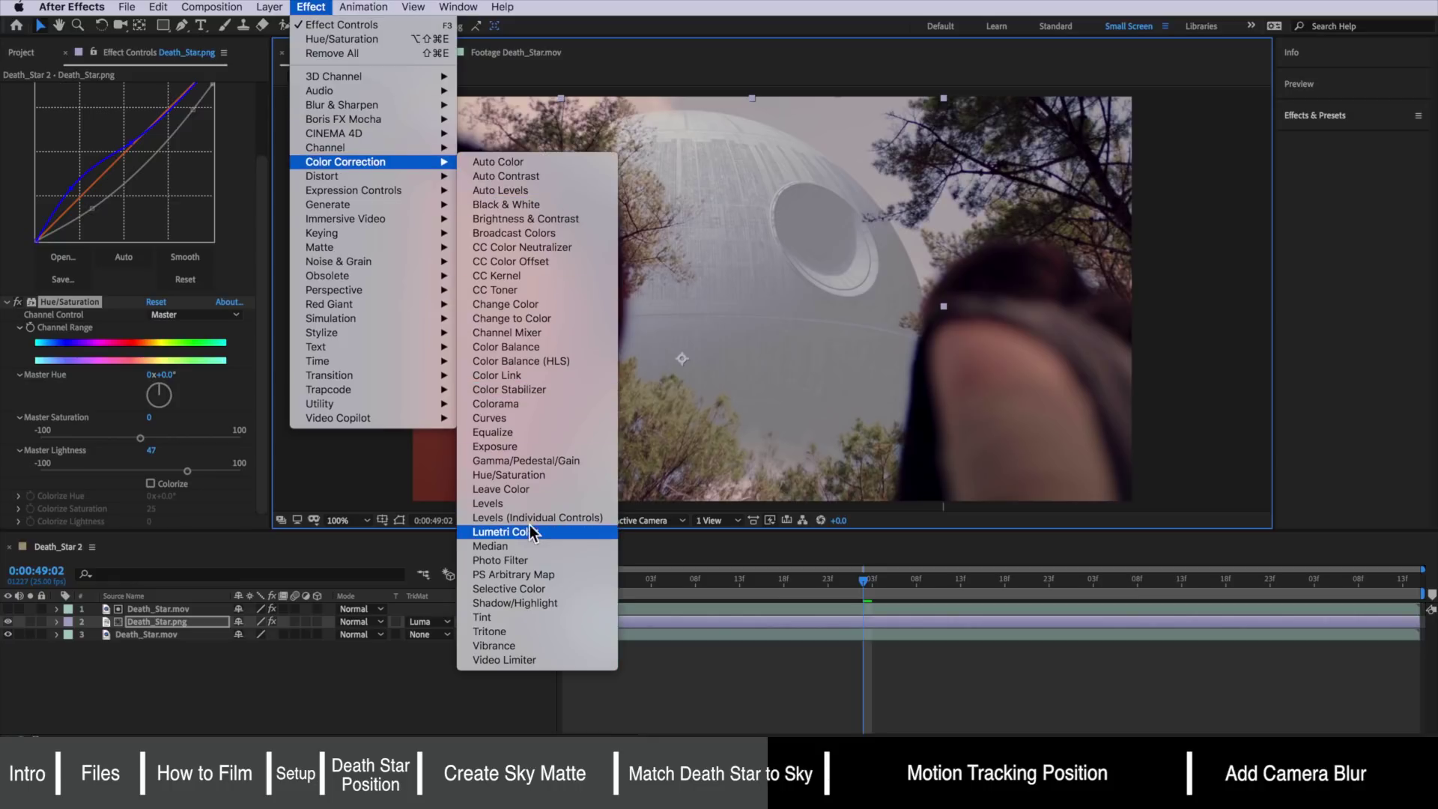
pyautogui.click(505, 531)
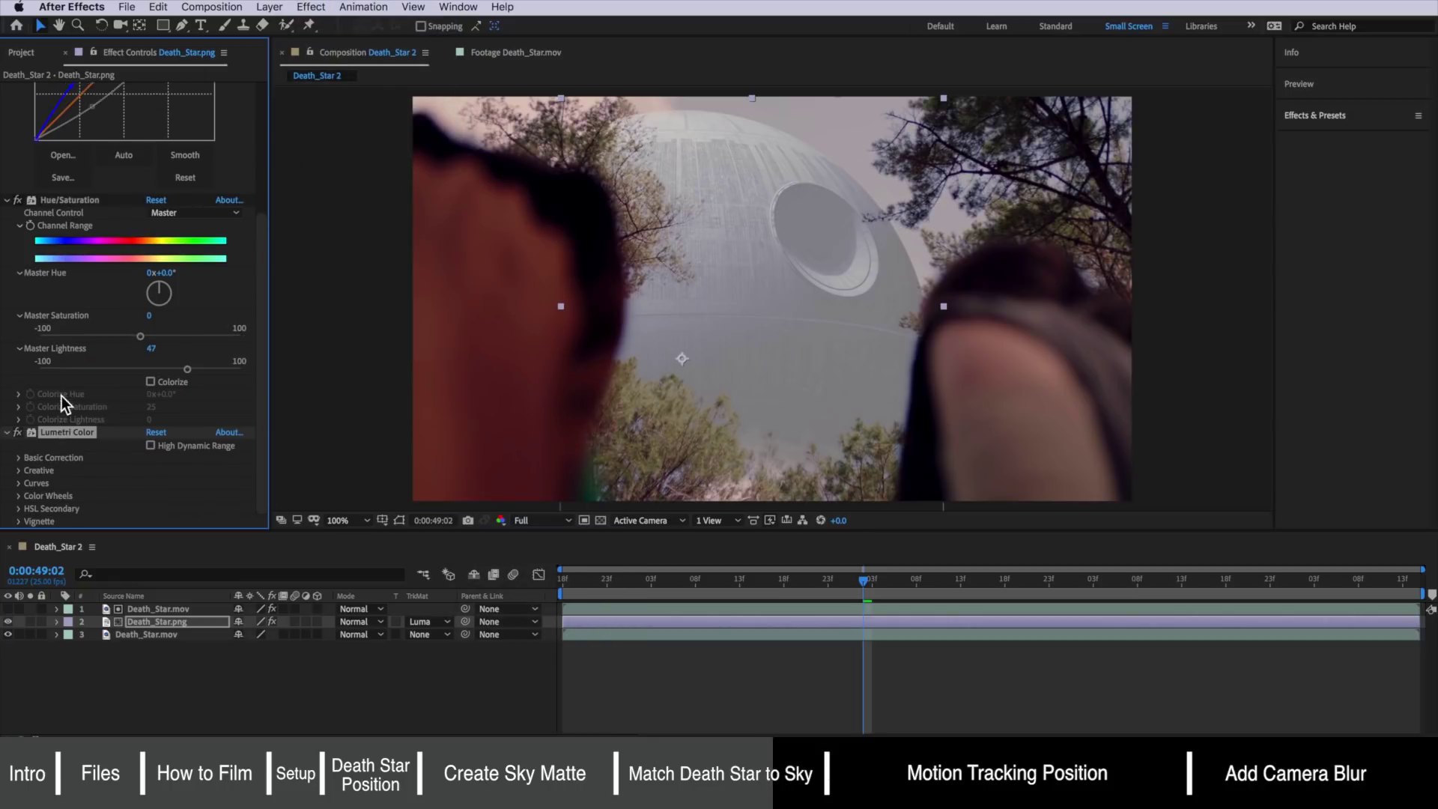
pyautogui.click(19, 457)
pyautogui.scroll(-5, 89, 465)
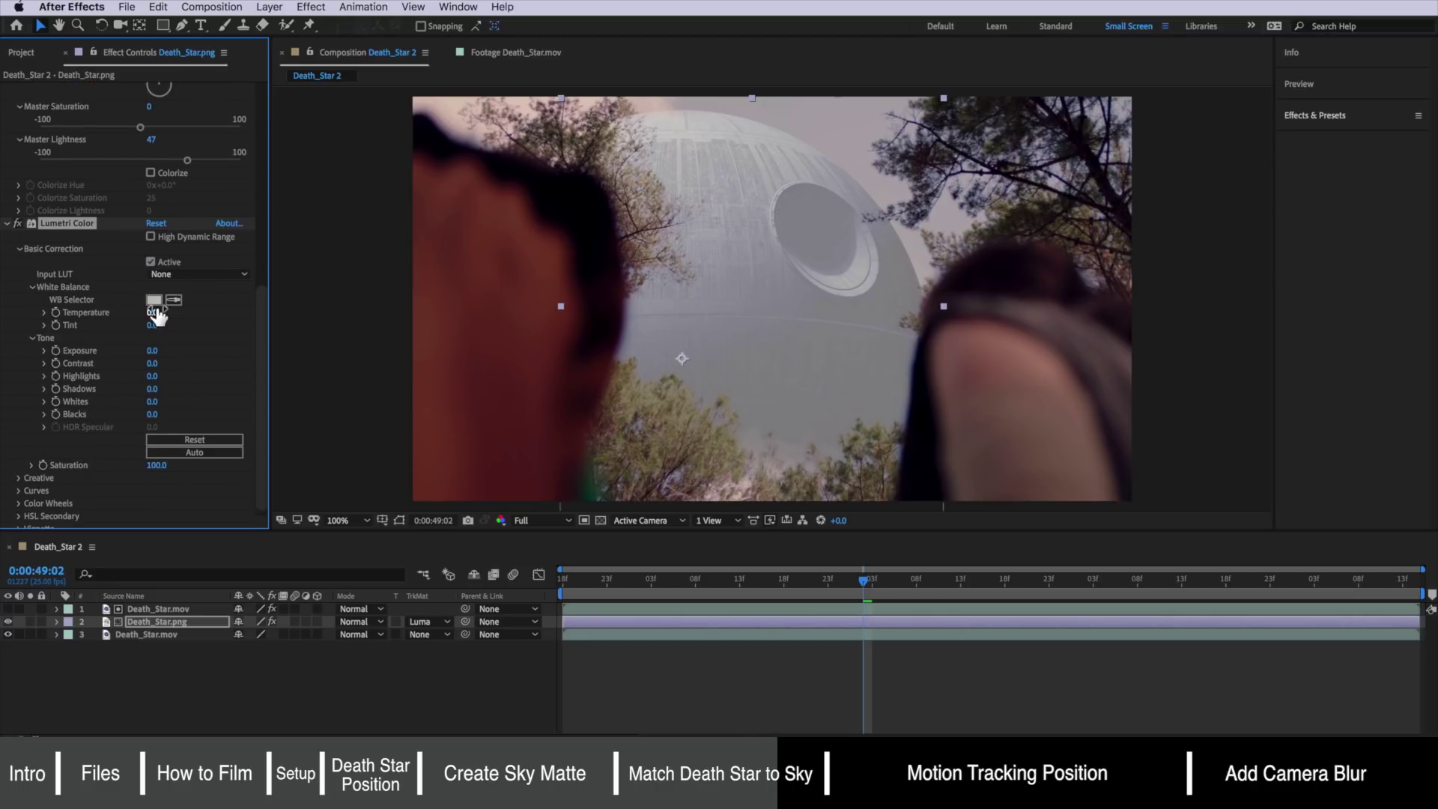
pyautogui.moveTo(153, 314); pyautogui.dragTo(164, 316)
# Raise the blue curve's shadows further and set the Death Star's Hue/Saturation to Master Saturation 11 and Master Lightness 52.
pyautogui.scroll(8, 135, 312)
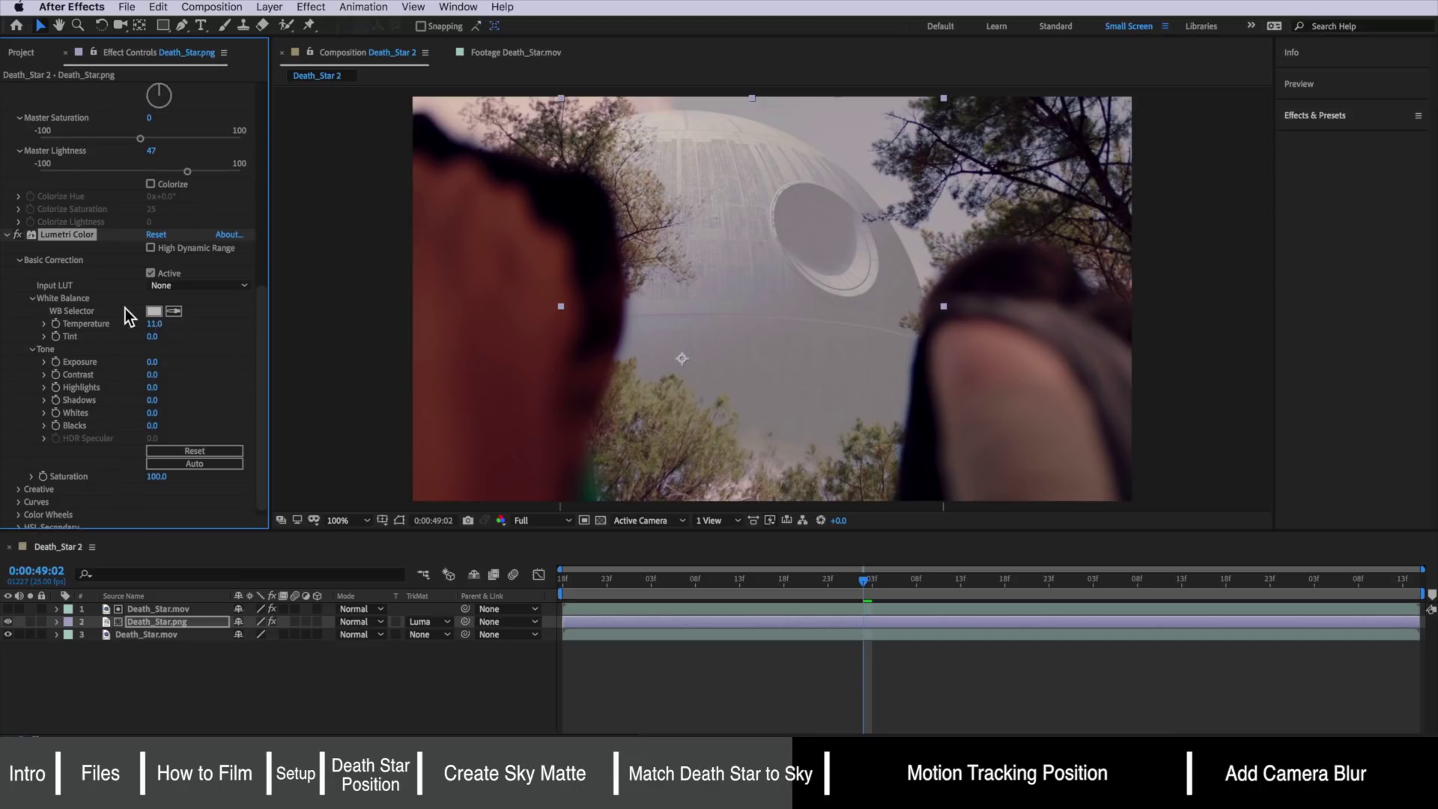
pyautogui.moveTo(80, 224)
pyautogui.mouseDown()
pyautogui.moveTo(80, 242)
pyautogui.moveTo(66, 225)
pyautogui.mouseUp()
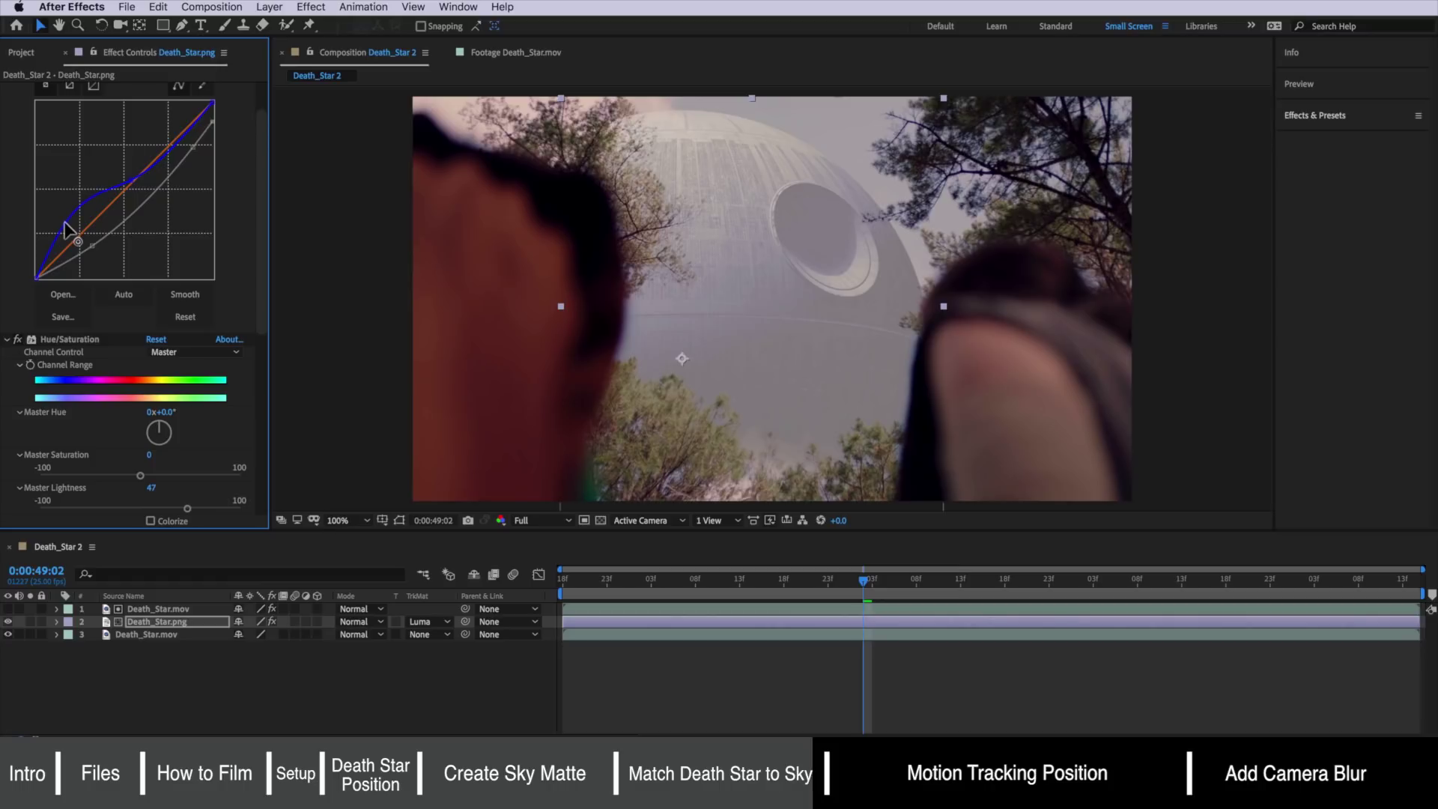
pyautogui.scroll(-4, 127, 337)
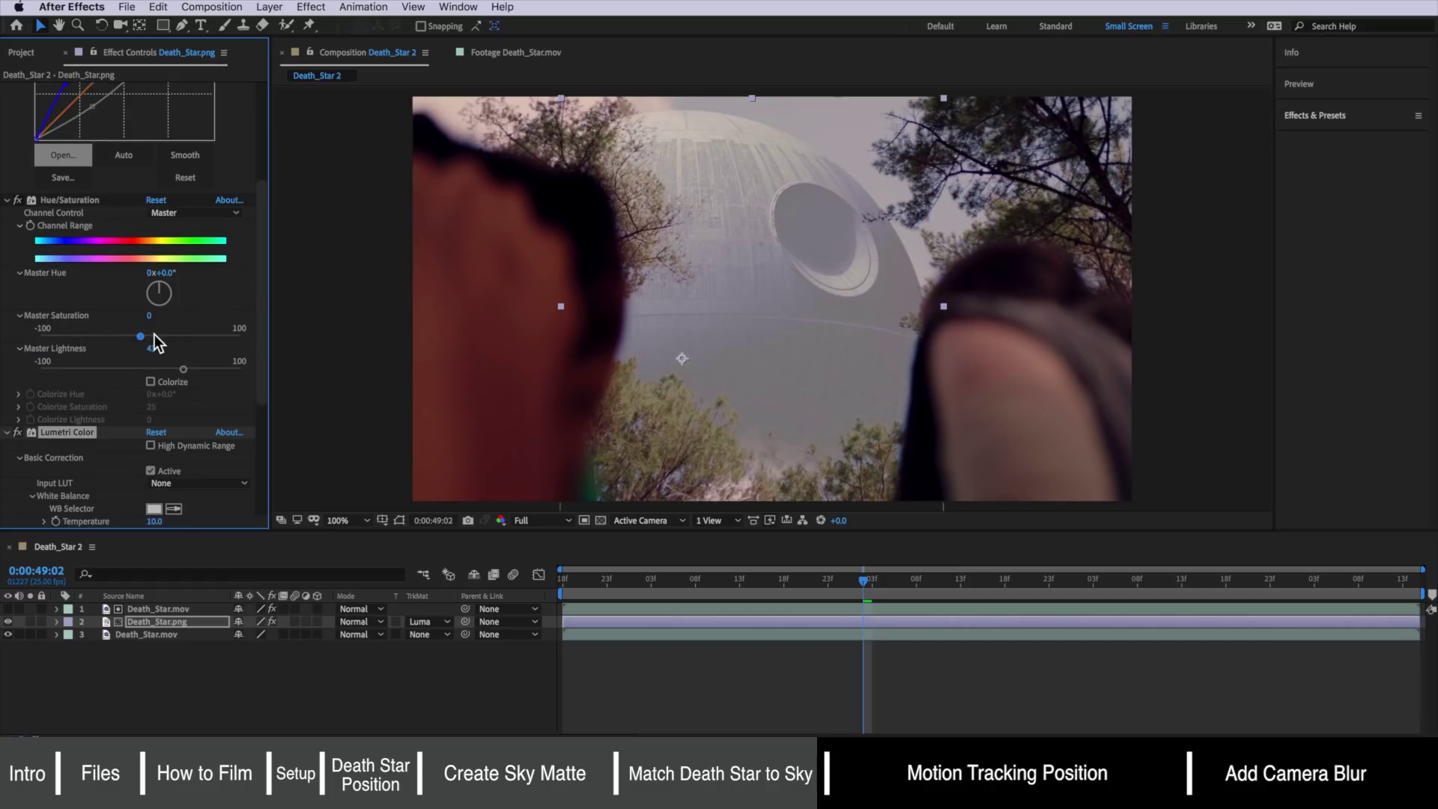
pyautogui.click(154, 335)
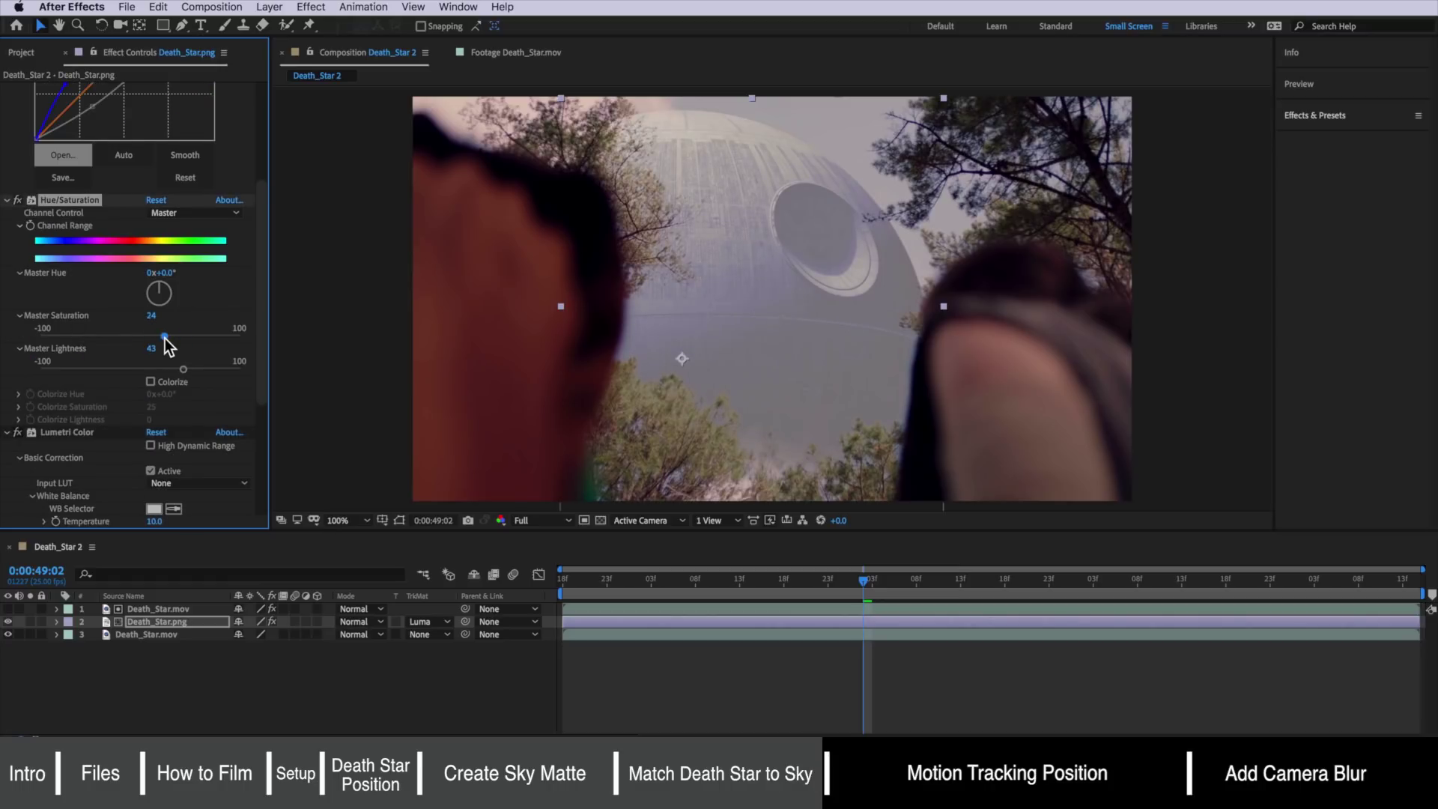
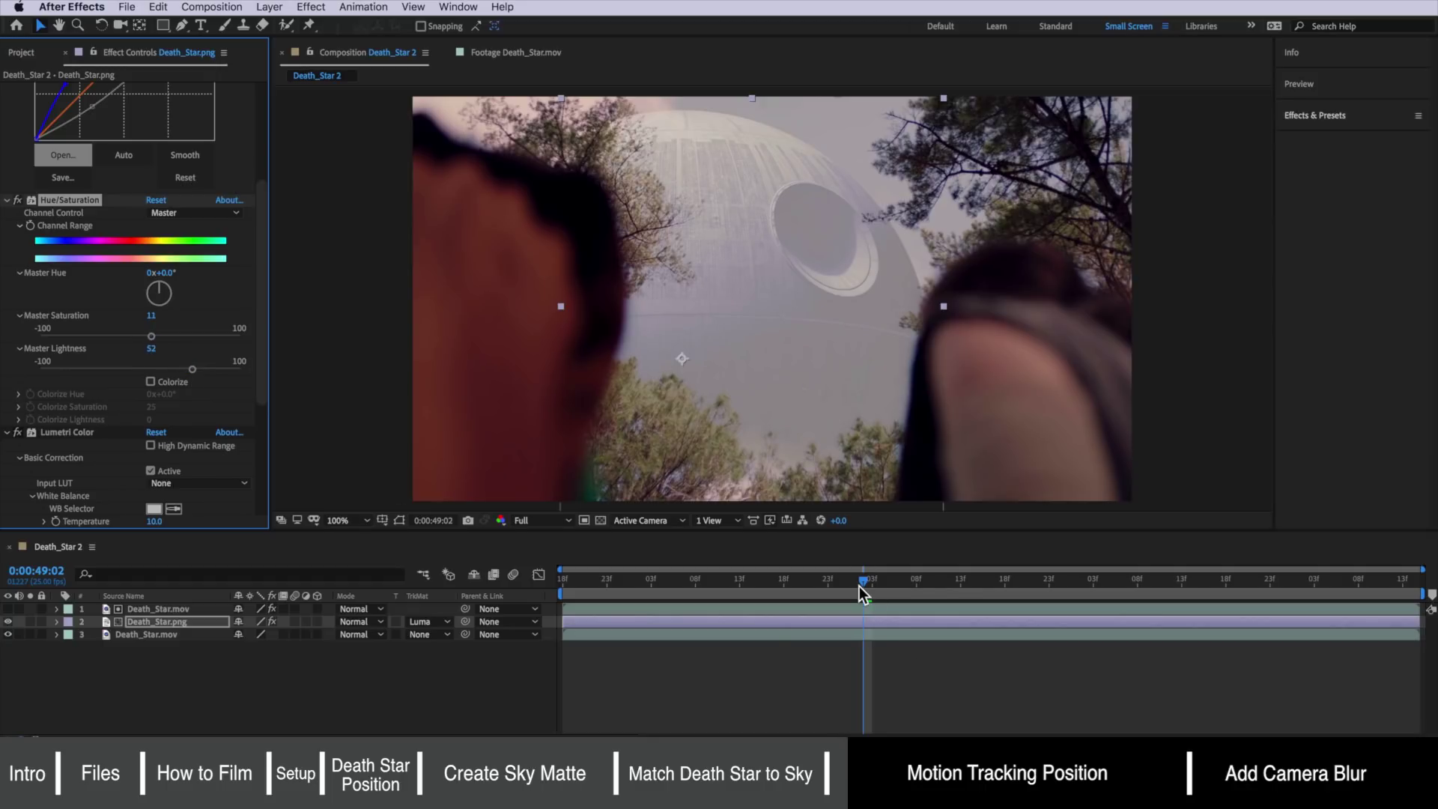
# Move the playhead to 0:00:49:05 and start Track Motion on the bottom Death_Star.mov layer.
pyautogui.moveTo(860, 586); pyautogui.dragTo(888, 578)
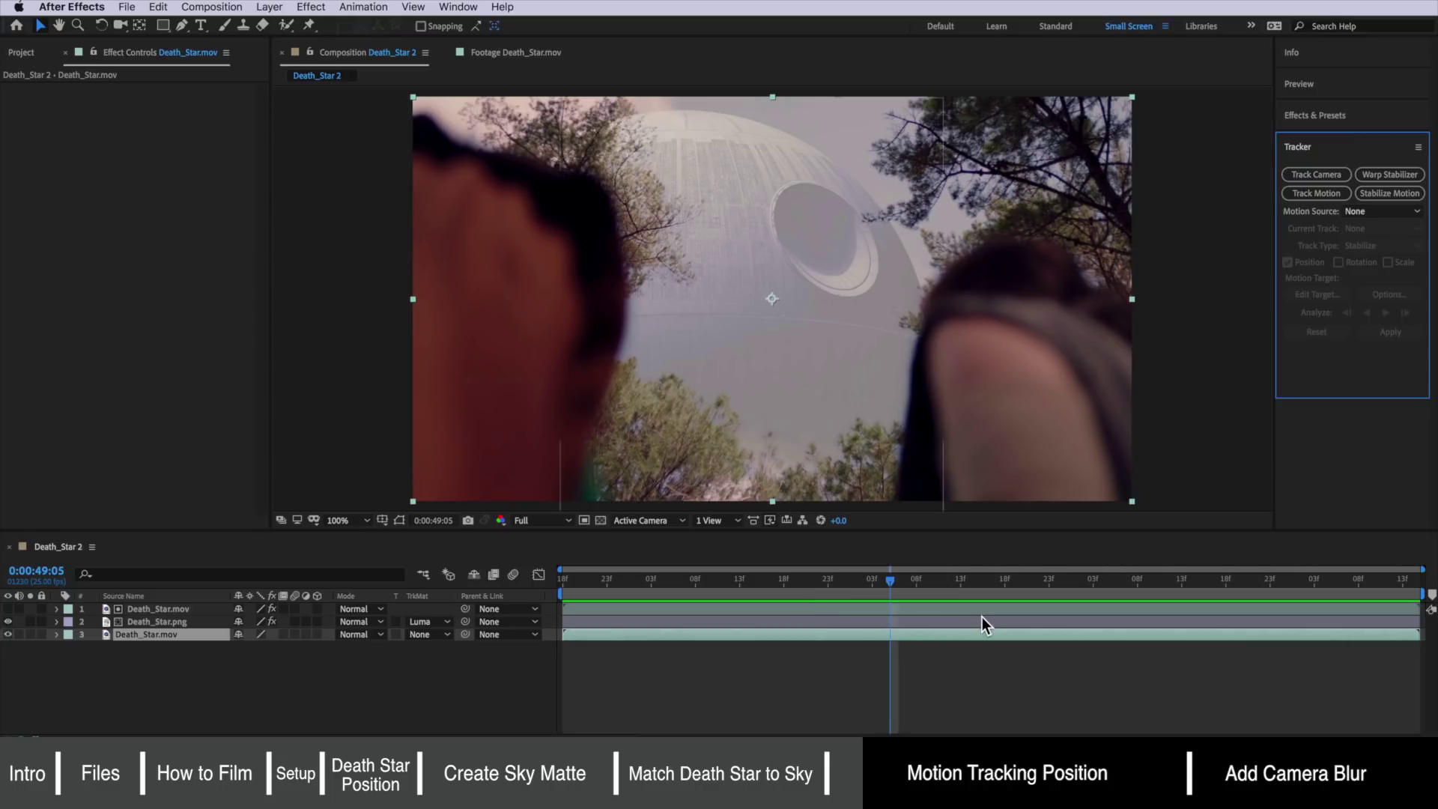
pyautogui.click(458, 7)
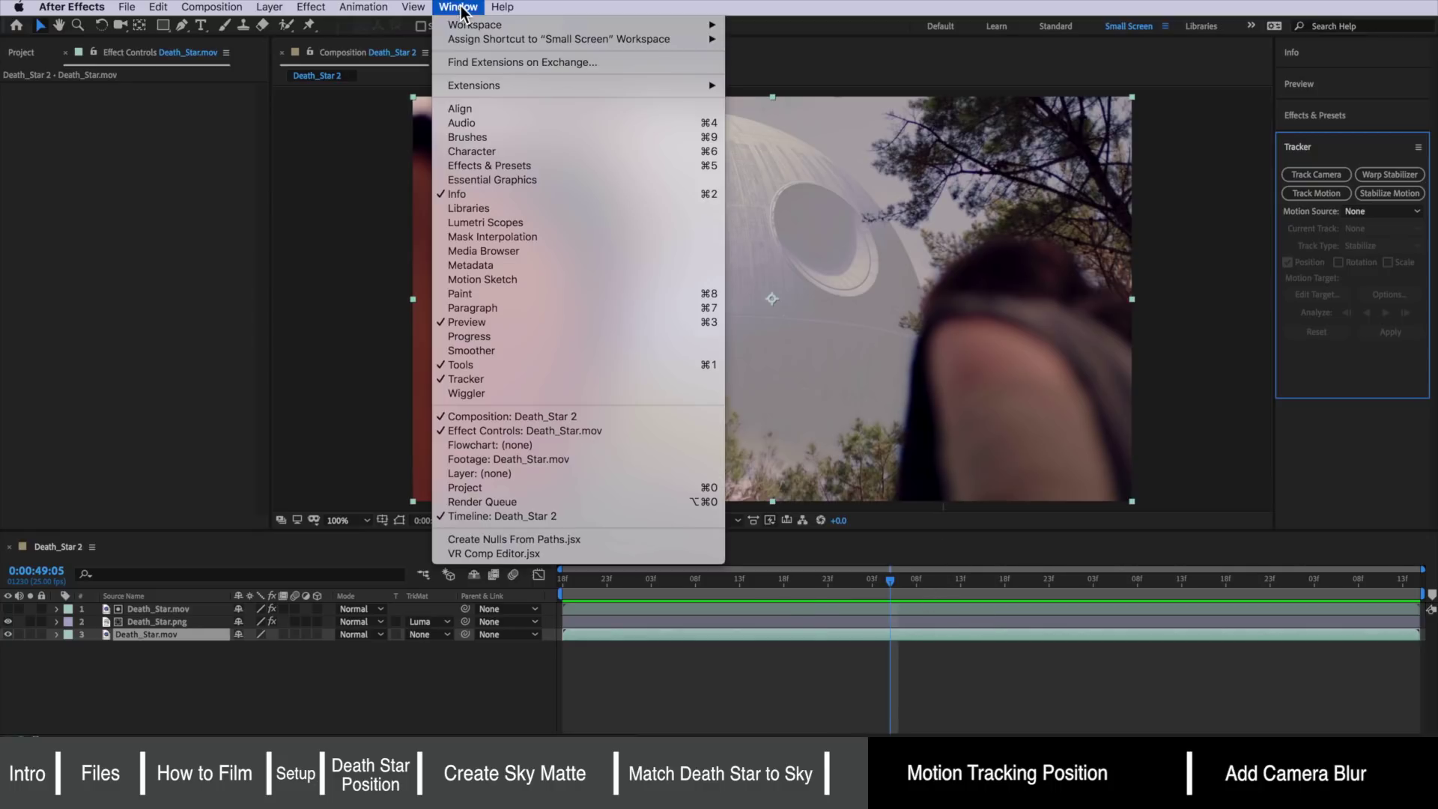
pyautogui.click(1390, 381)
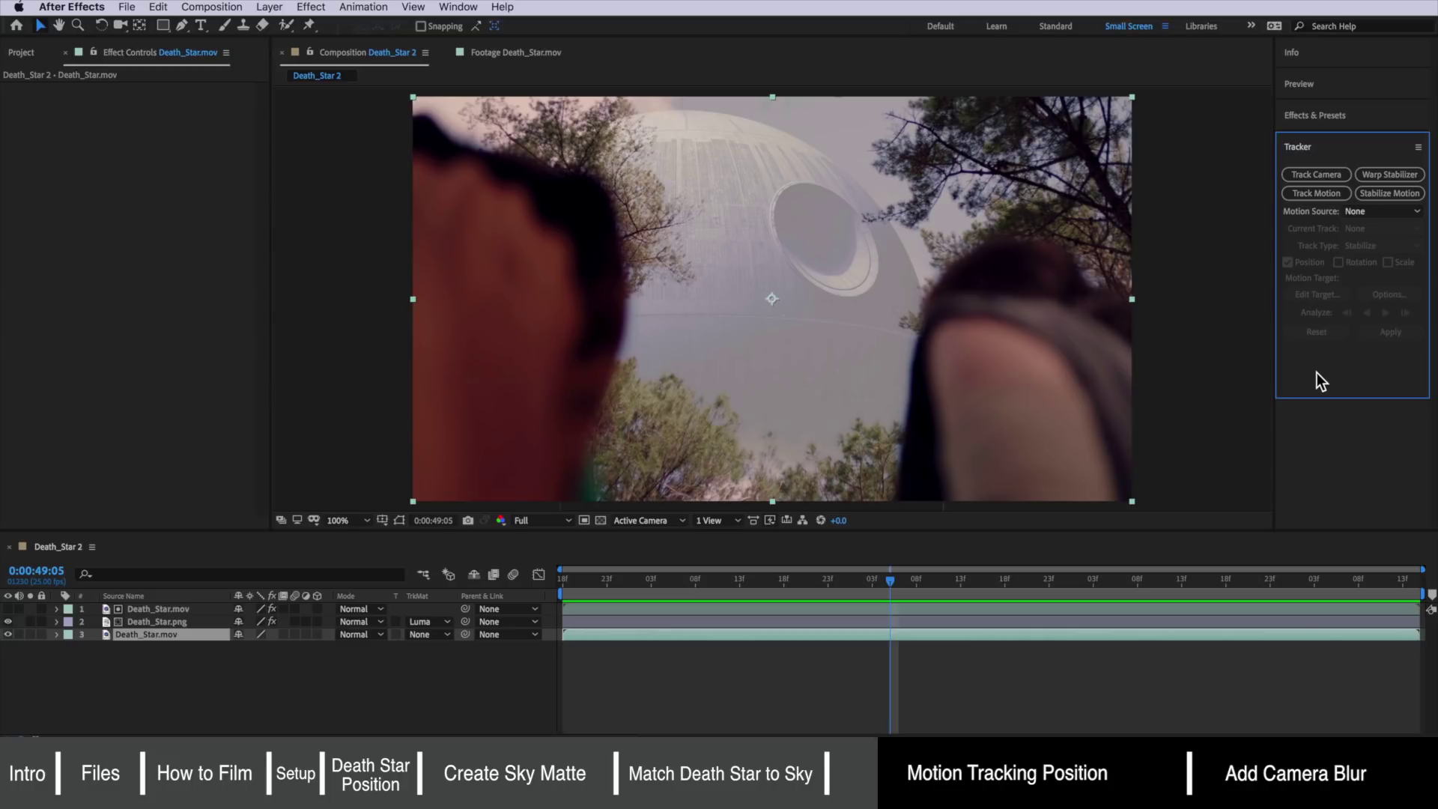
pyautogui.click(1318, 193)
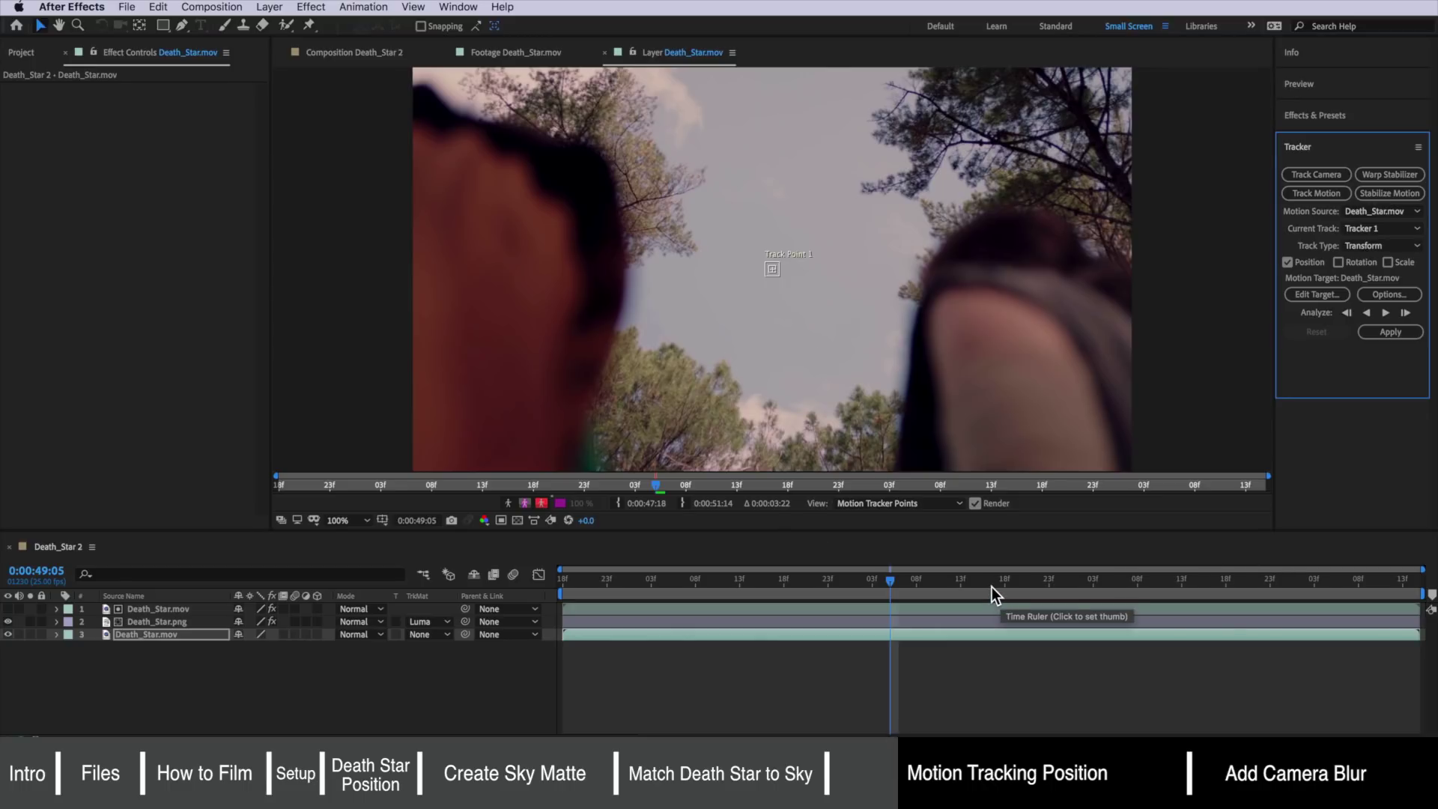
# Apply Track in Mocha to the bottom Death_Star.mov layer and launch Mocha AE from the effect.
pyautogui.click(892, 634)
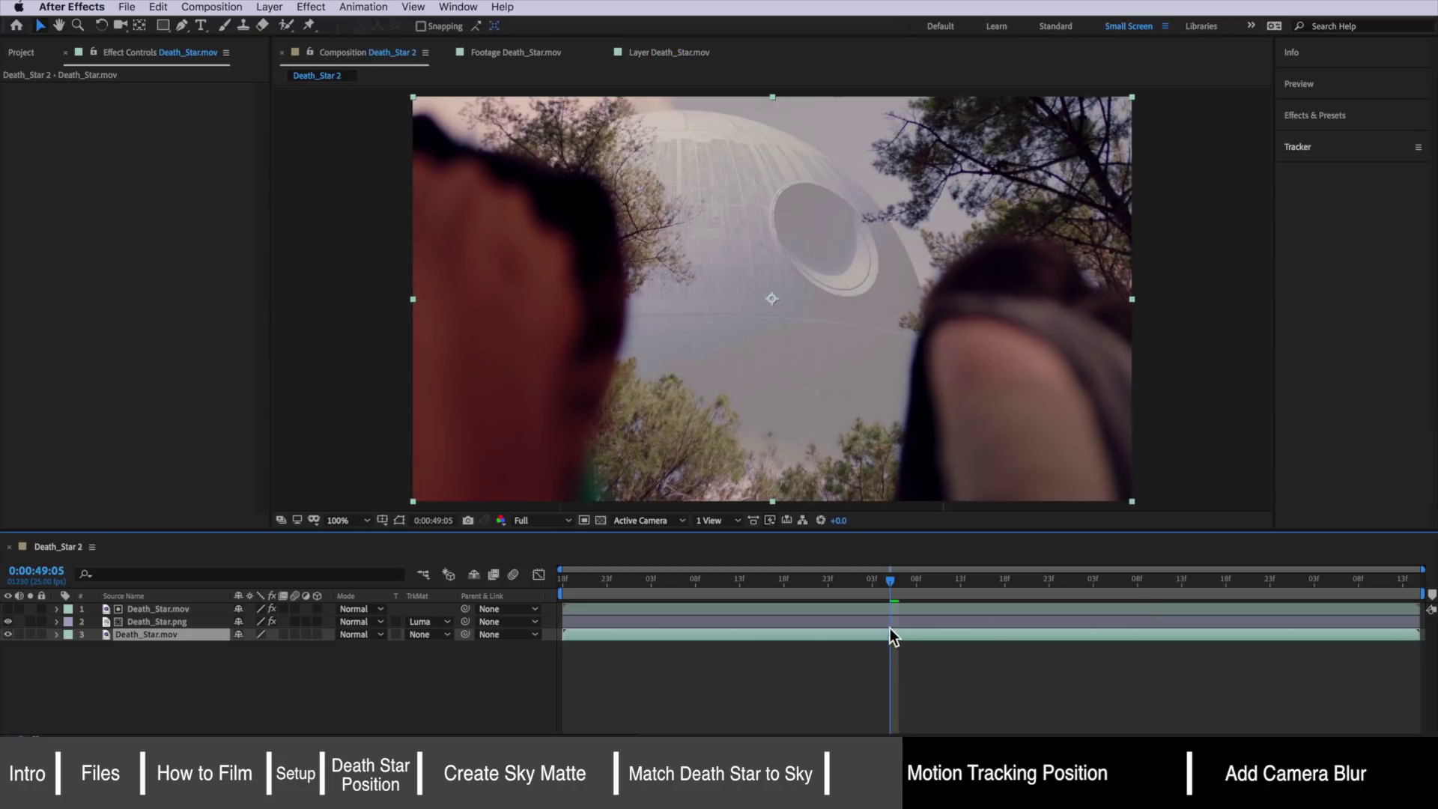
pyautogui.click(358, 7)
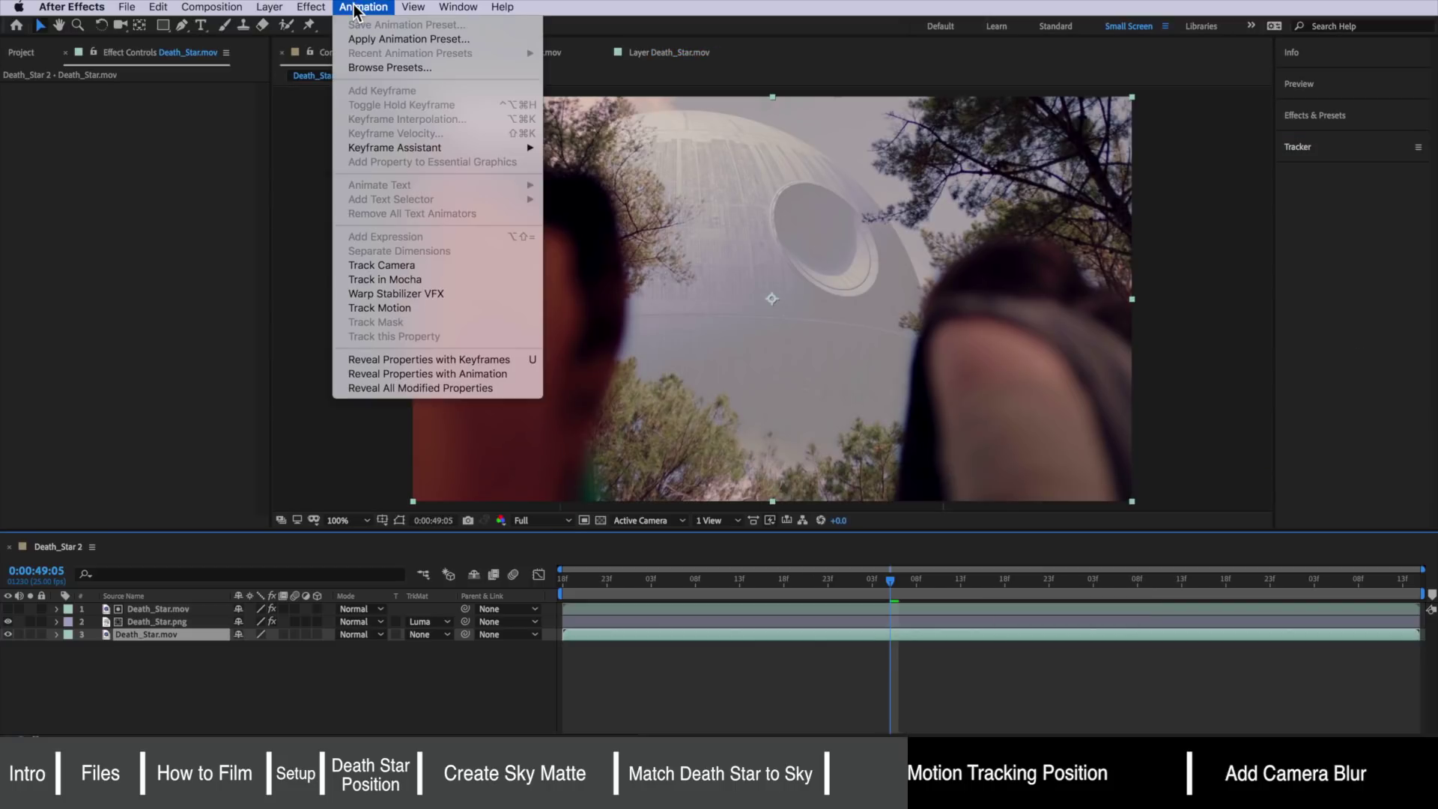
pyautogui.click(439, 280)
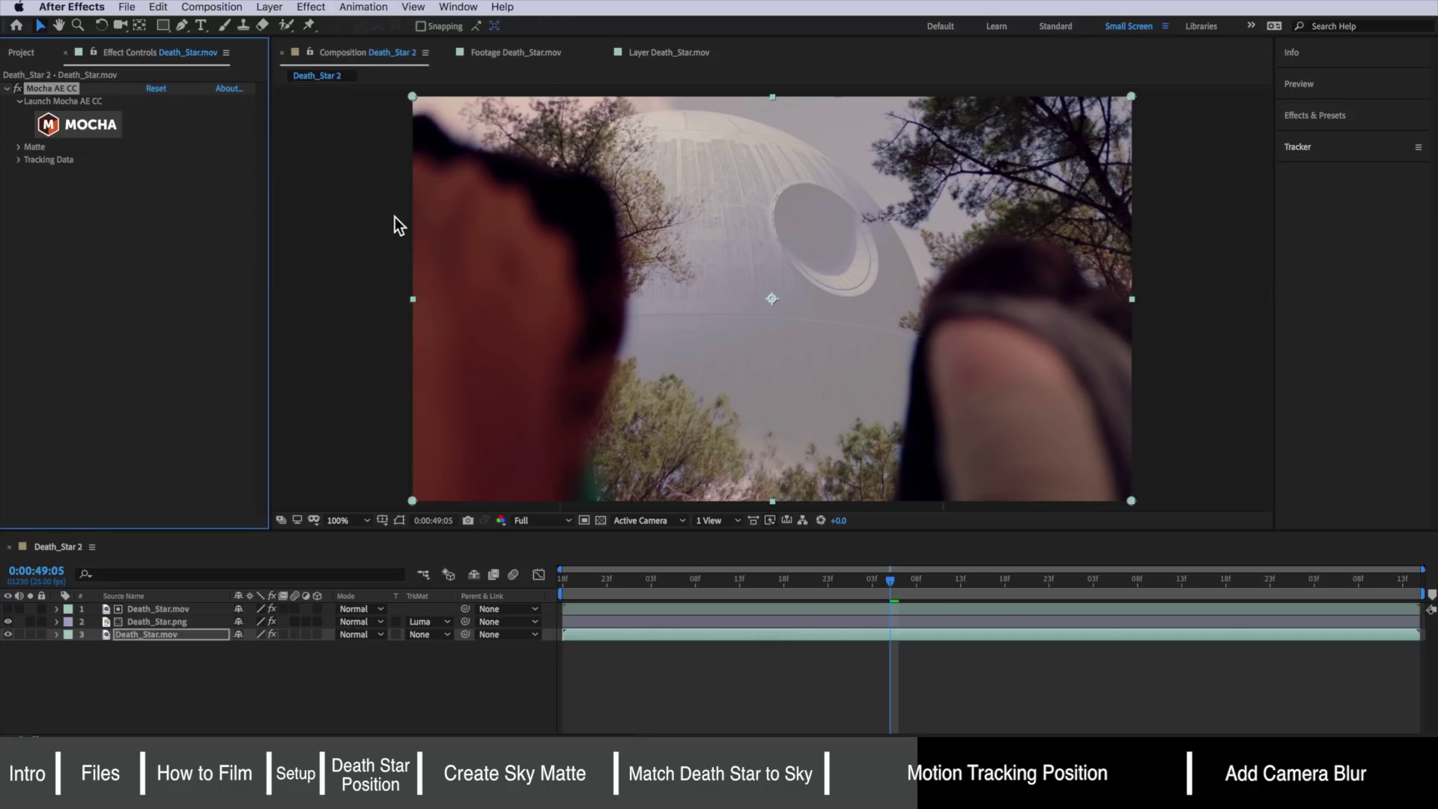
pyautogui.click(81, 123)
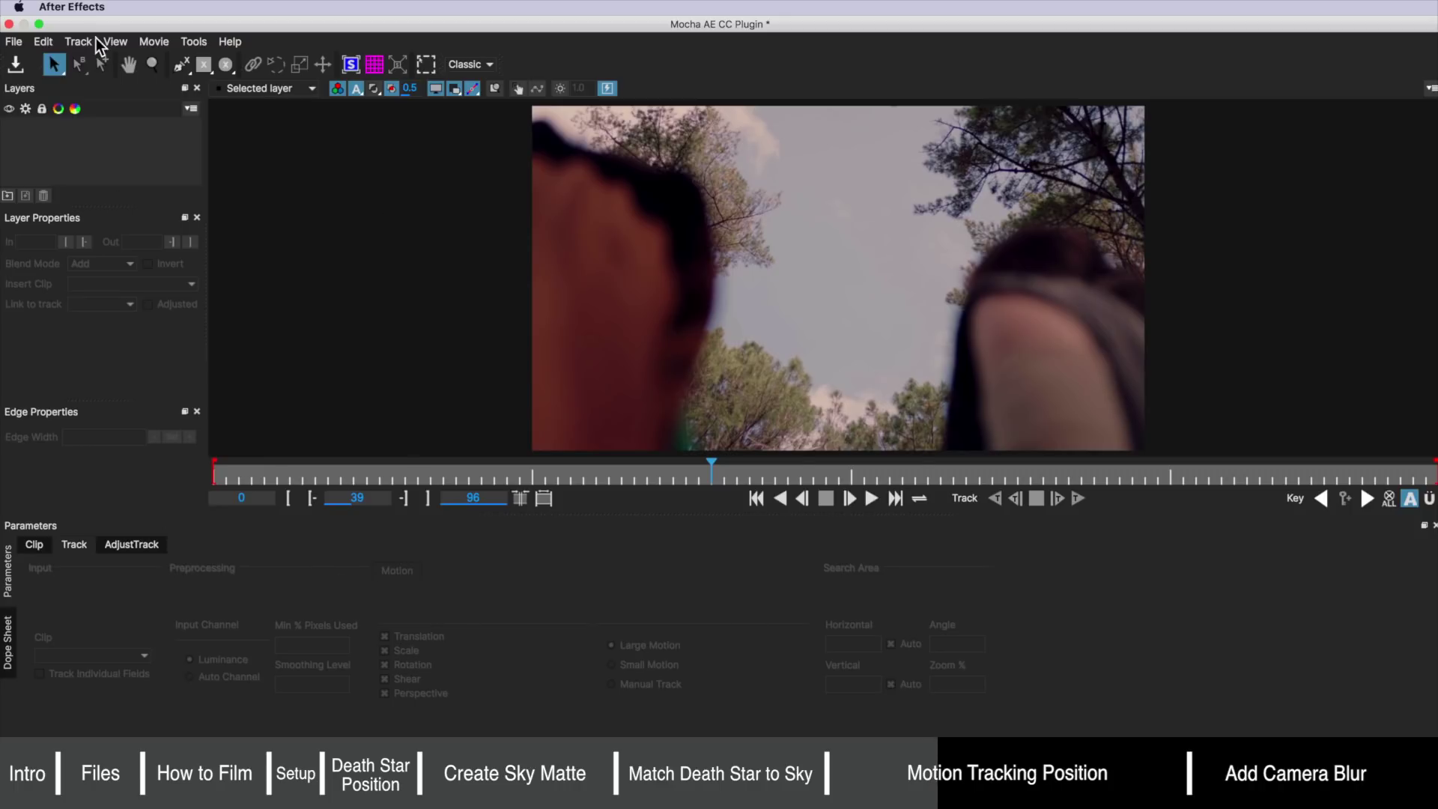
# Draw a closed six-point spline around the branch tips of the upper tree at the left edge of the sky.
pyautogui.click(180, 64)
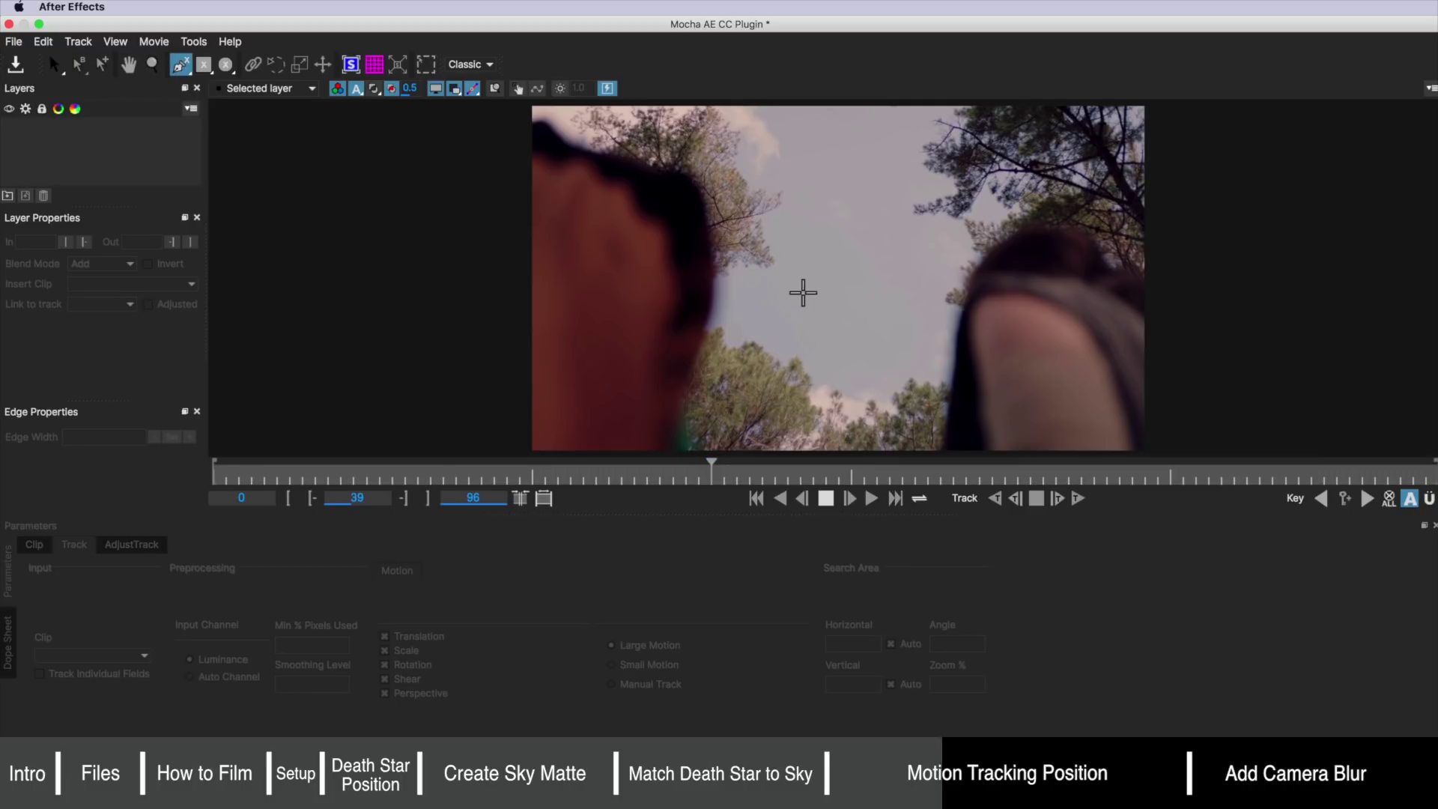
pyautogui.click(791, 180)
pyautogui.click(763, 181)
pyautogui.click(744, 207)
pyautogui.click(769, 248)
pyautogui.click(811, 235)
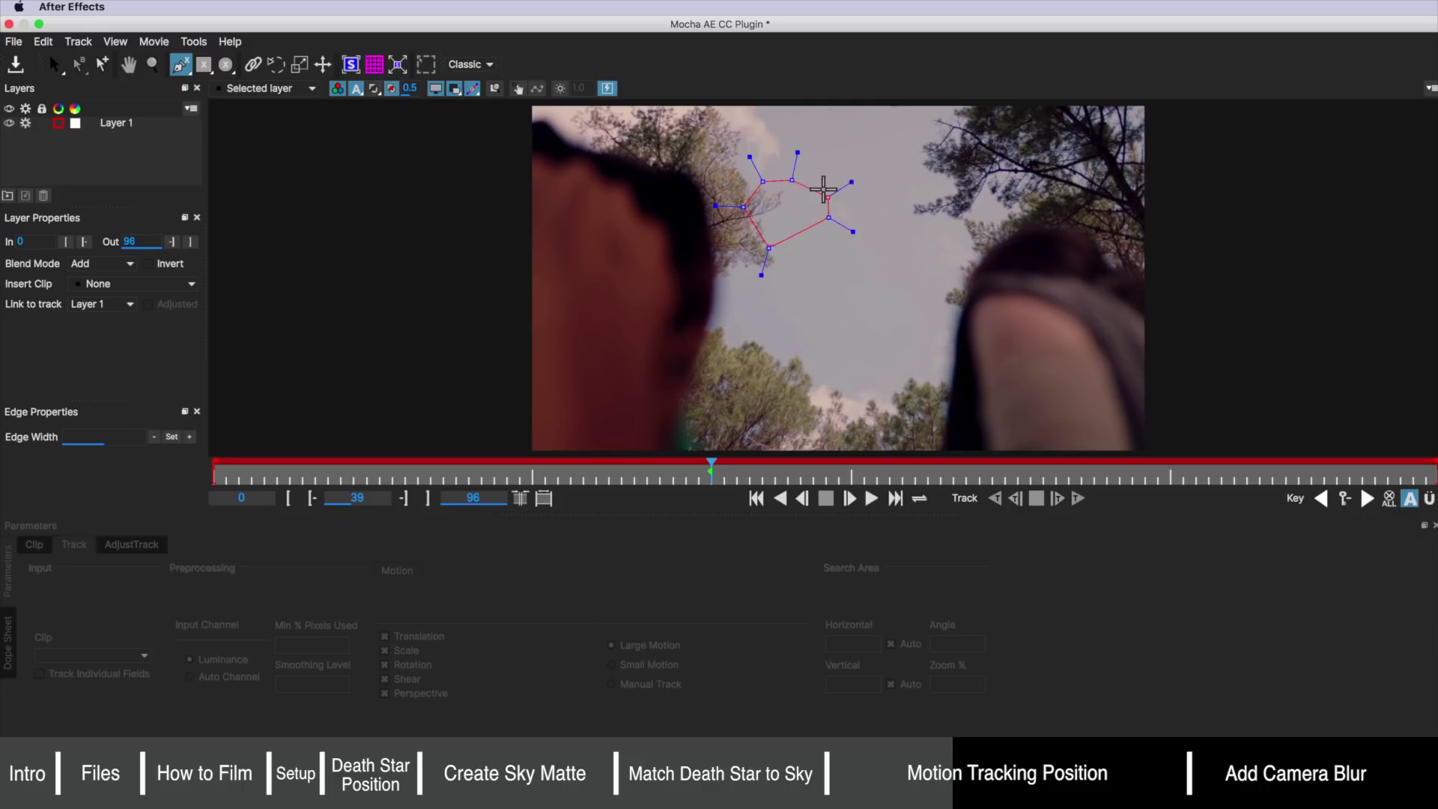
pyautogui.click(815, 184)
pyautogui.rightClick(815, 183)
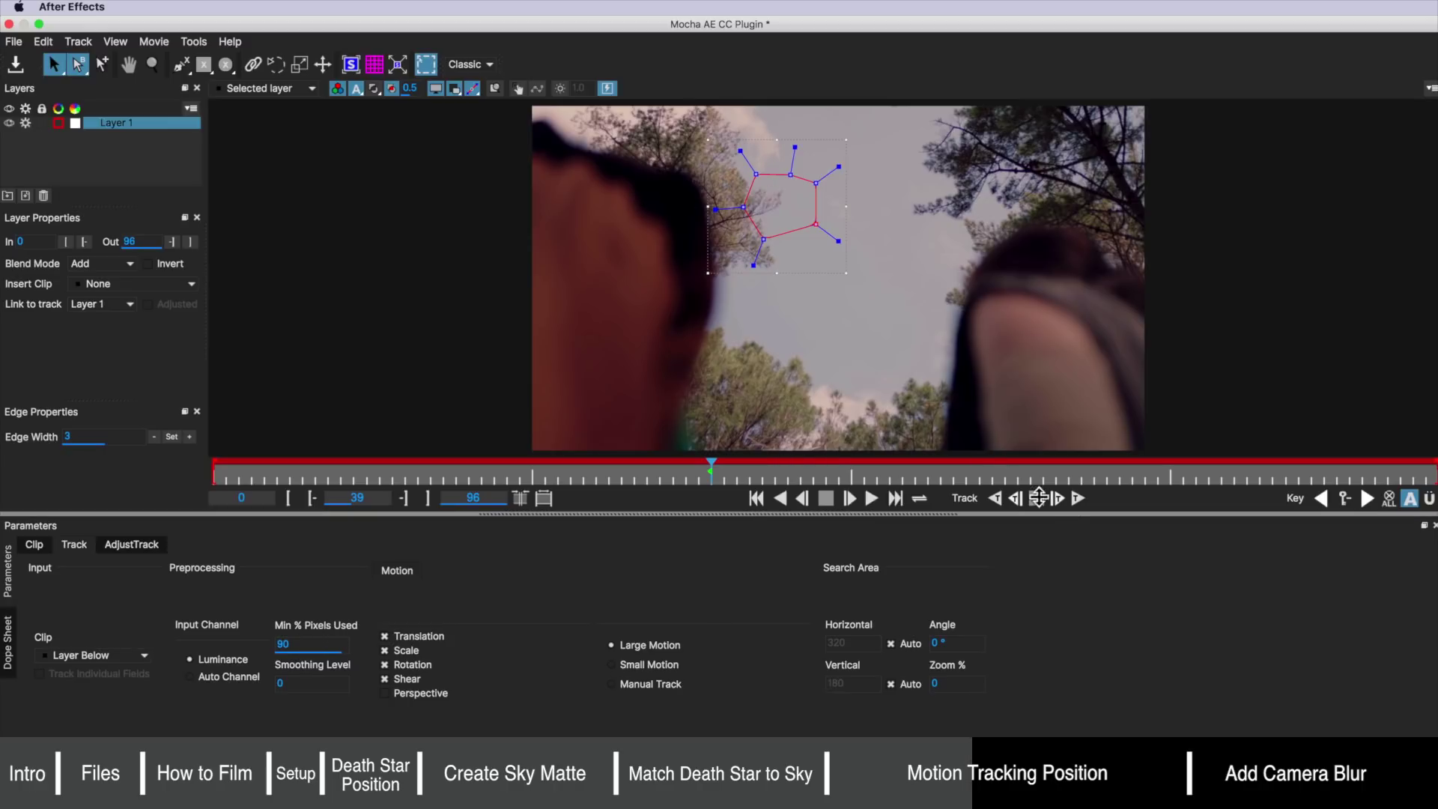
# Track the branch spline forward to the clip's end and backward to its start, and save the Mocha project.
pyautogui.click(1080, 498)
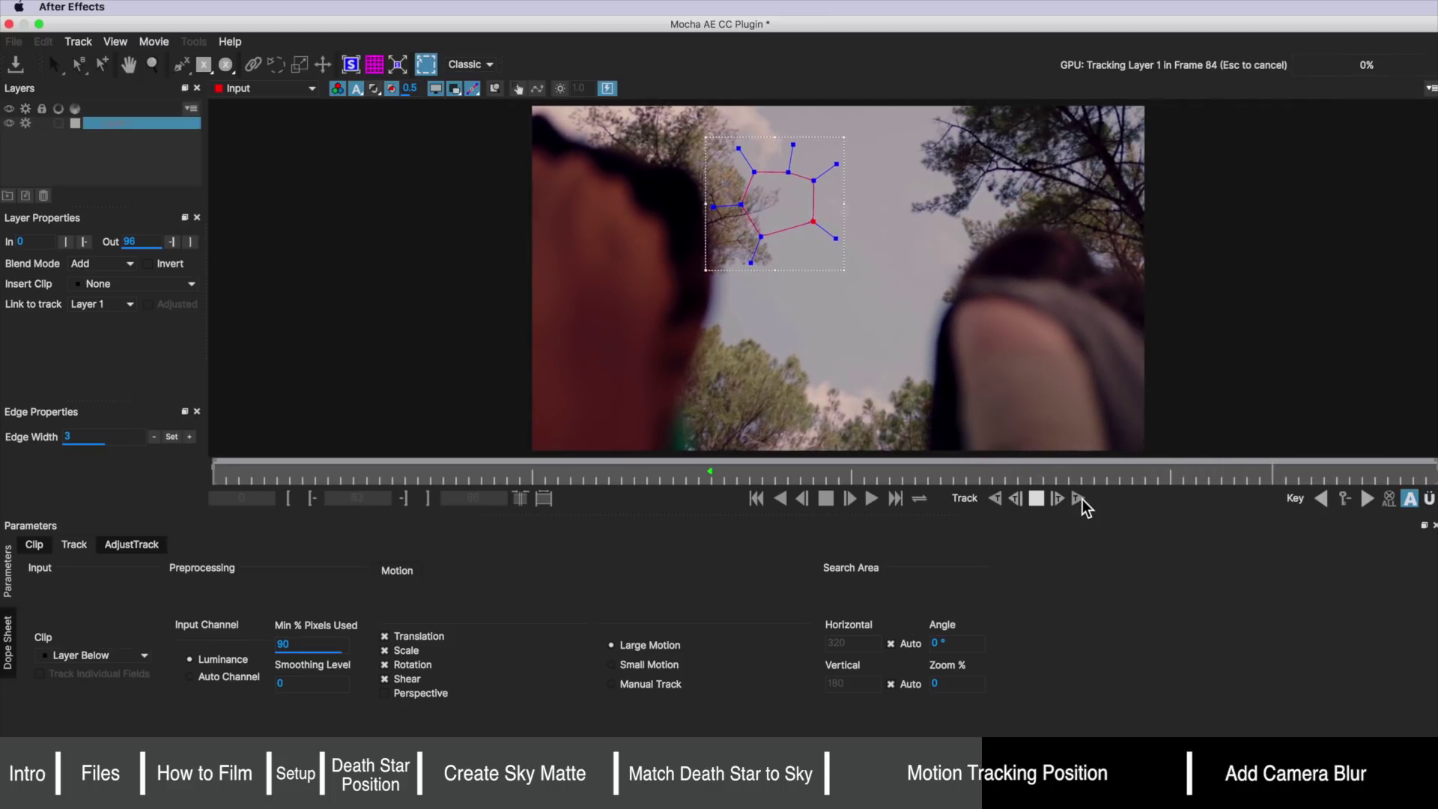
pyautogui.click(992, 497)
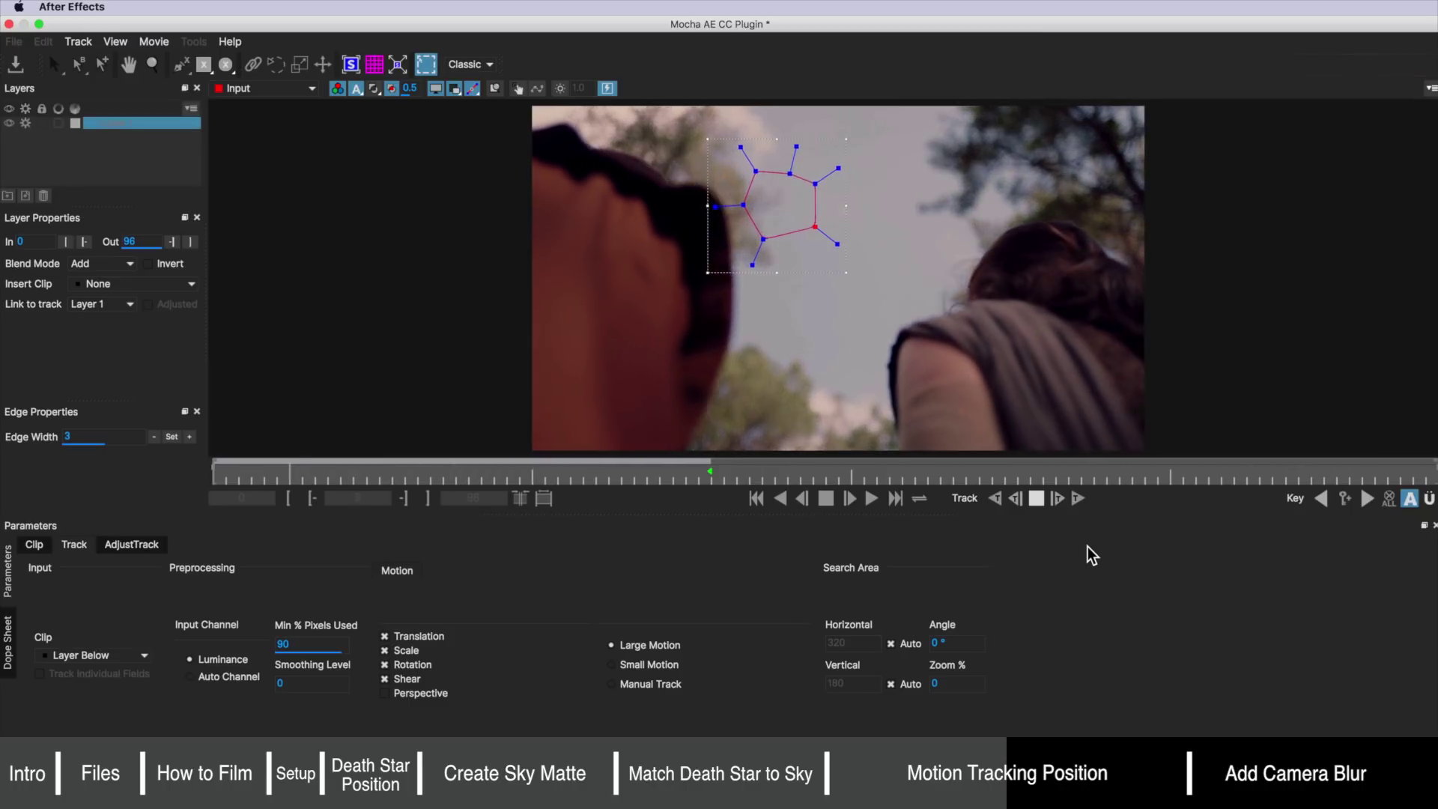
pyautogui.click(106, 126)
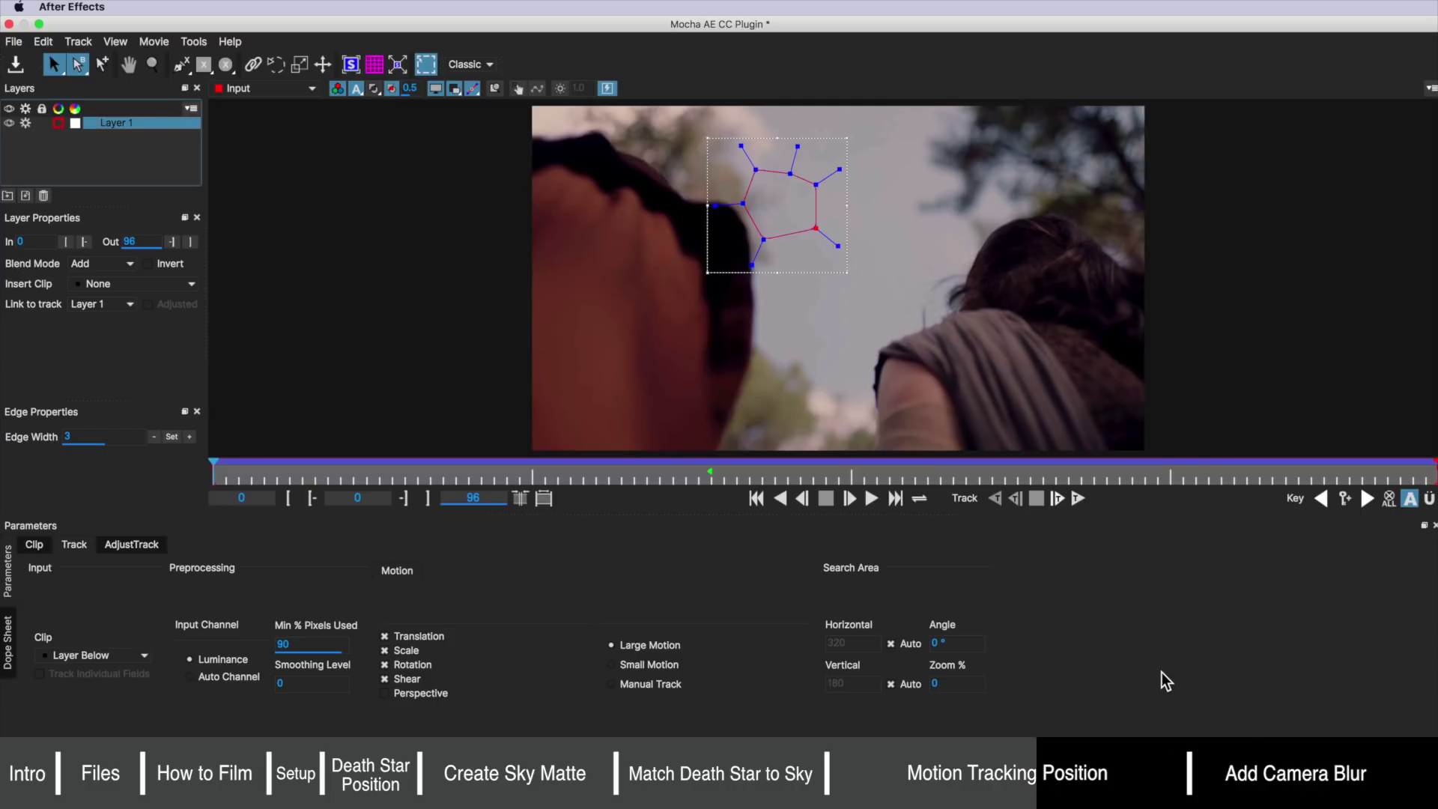
pyautogui.click(15, 42)
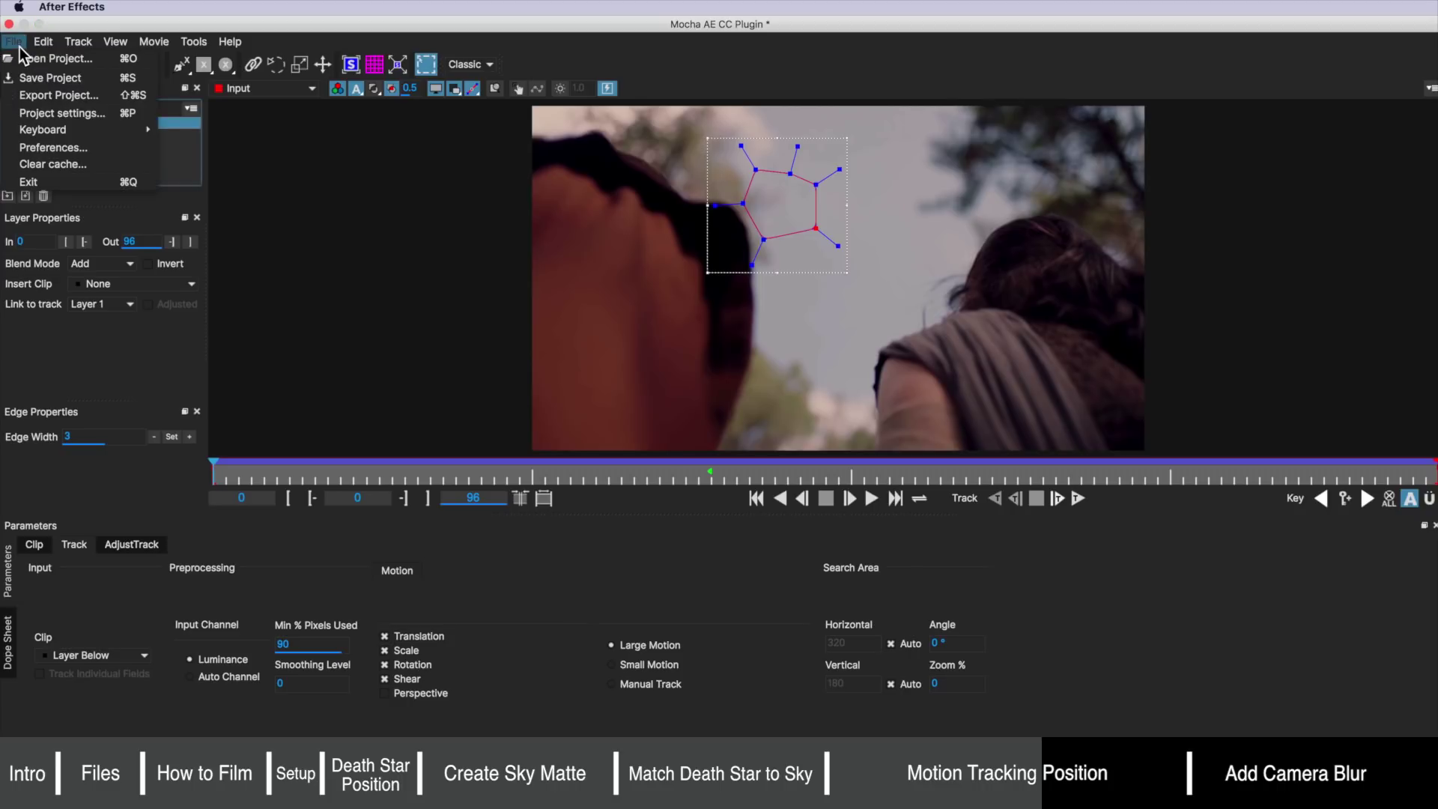
pyautogui.click(27, 75)
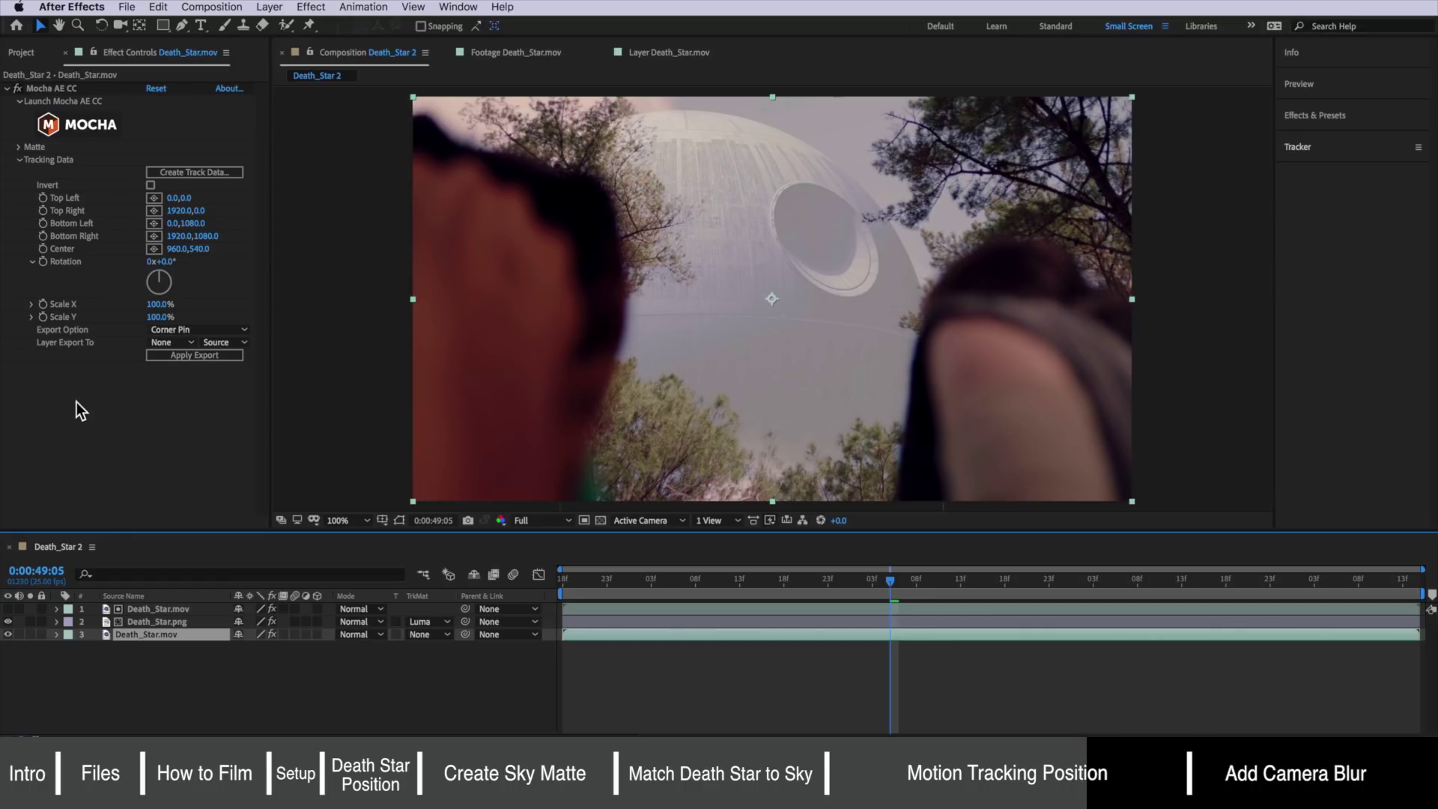
# Add a null object to the Death_Star 2 composition, just above the bottom Death_Star.mov layer.
pyautogui.rightClick(39, 679)
pyautogui.moveTo(175, 675)
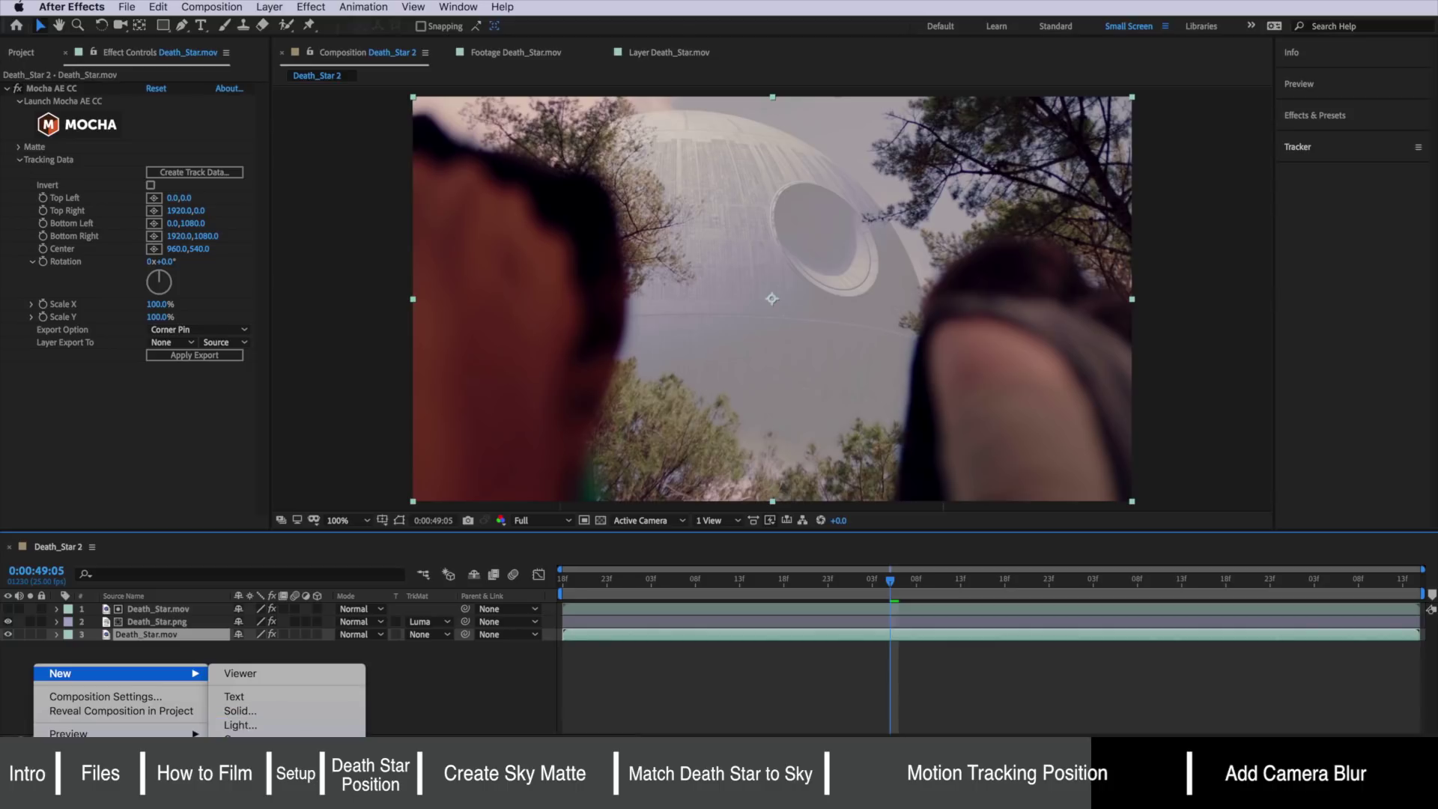
pyautogui.click(239, 754)
# Create track data from Mocha's Layer 1 in the Mocha AE effect on the bottom Death_Star.mov layer.
pyautogui.click(162, 651)
pyautogui.click(203, 172)
pyautogui.moveTo(1146, 456); pyautogui.dragTo(900, 317)
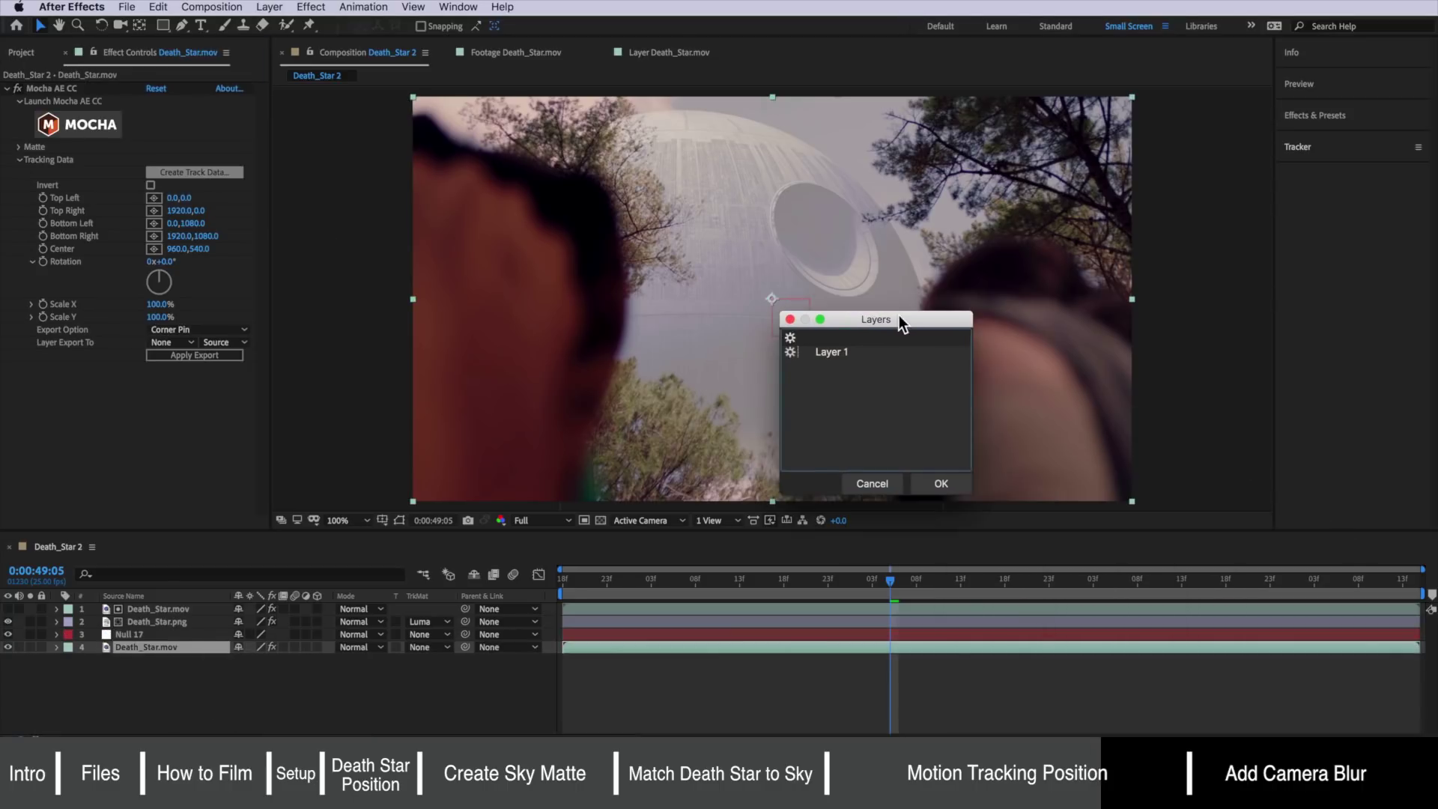
pyautogui.click(828, 353)
pyautogui.click(941, 484)
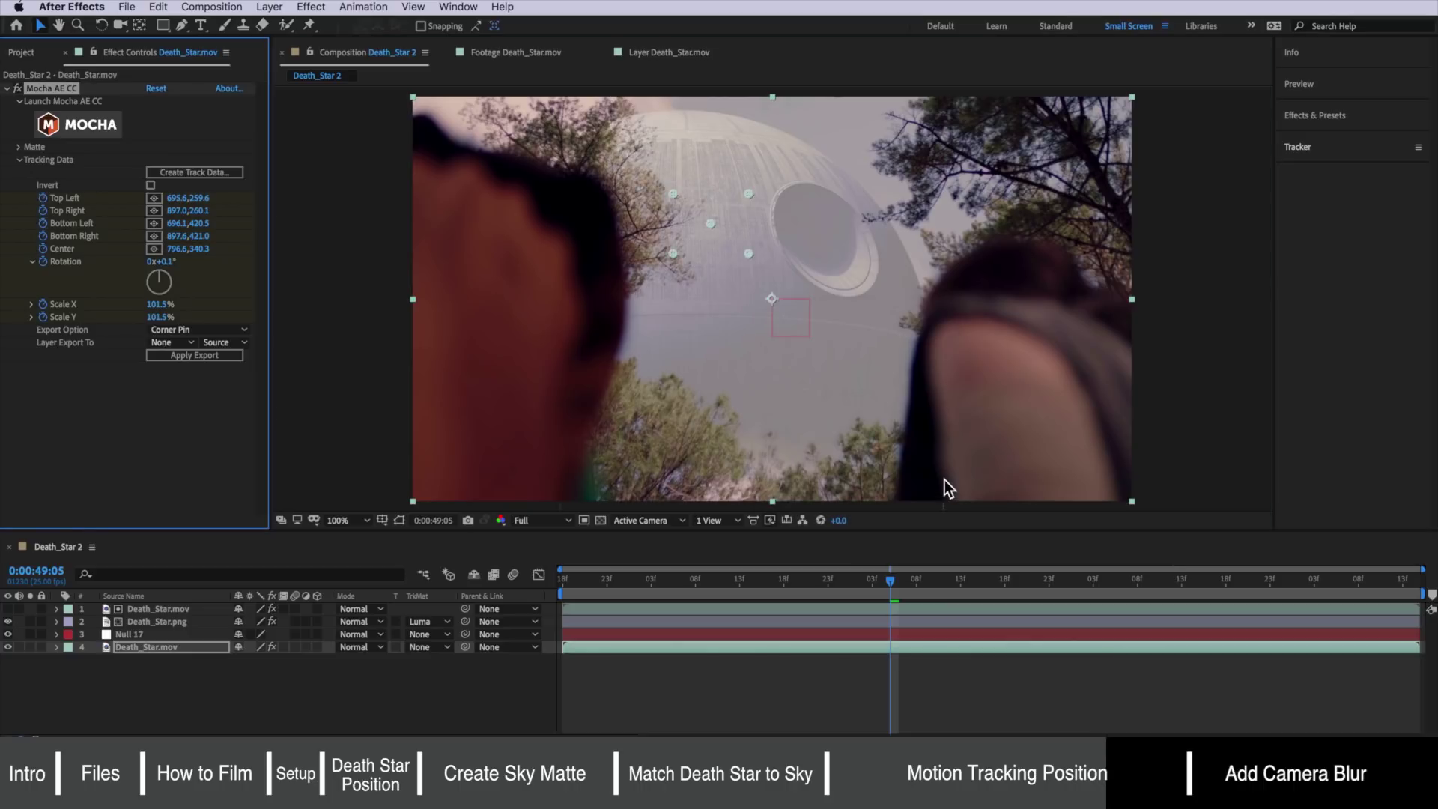
# Set the Mocha export option to Transform and apply the tracking export to the null layer.
pyautogui.click(173, 331)
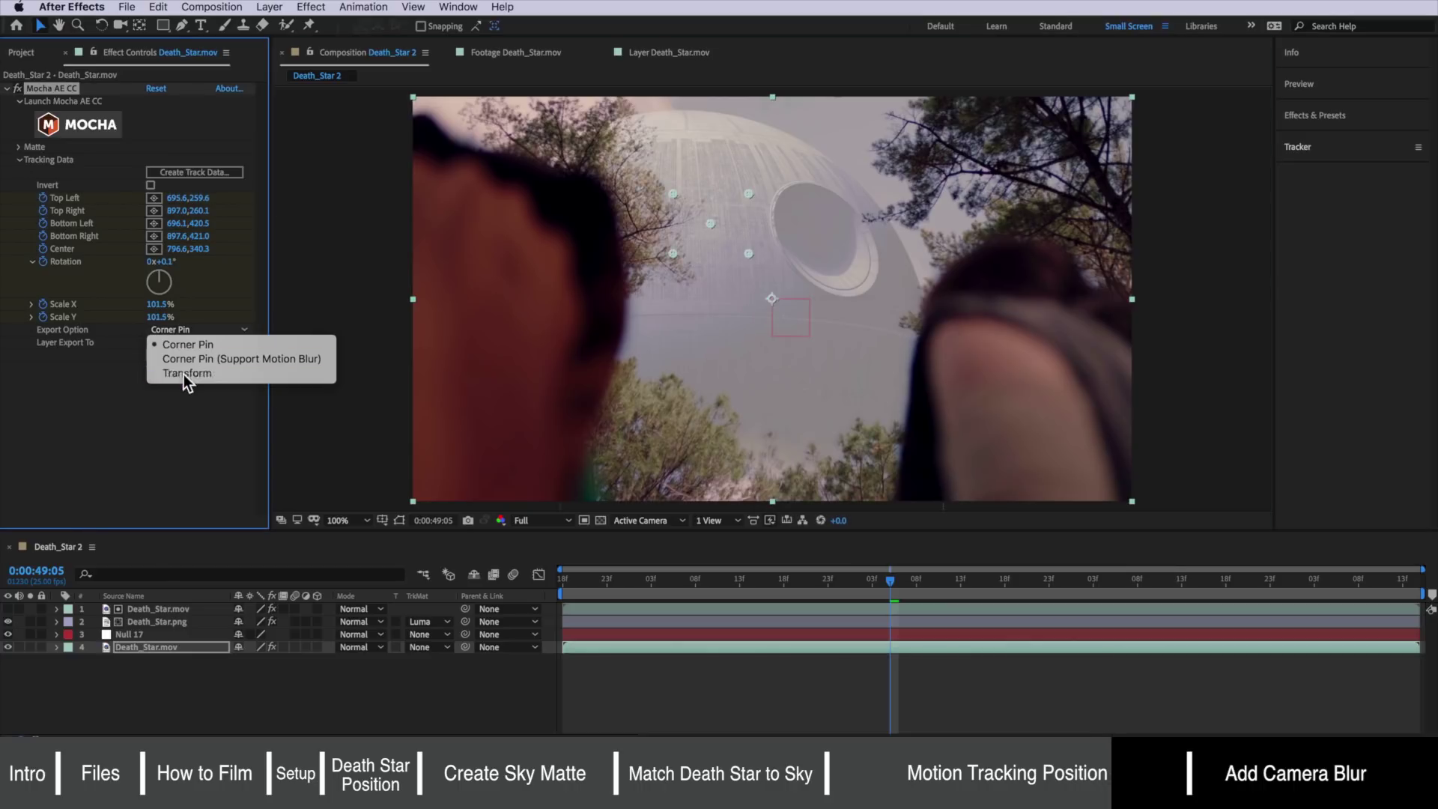
pyautogui.click(182, 375)
pyautogui.click(170, 342)
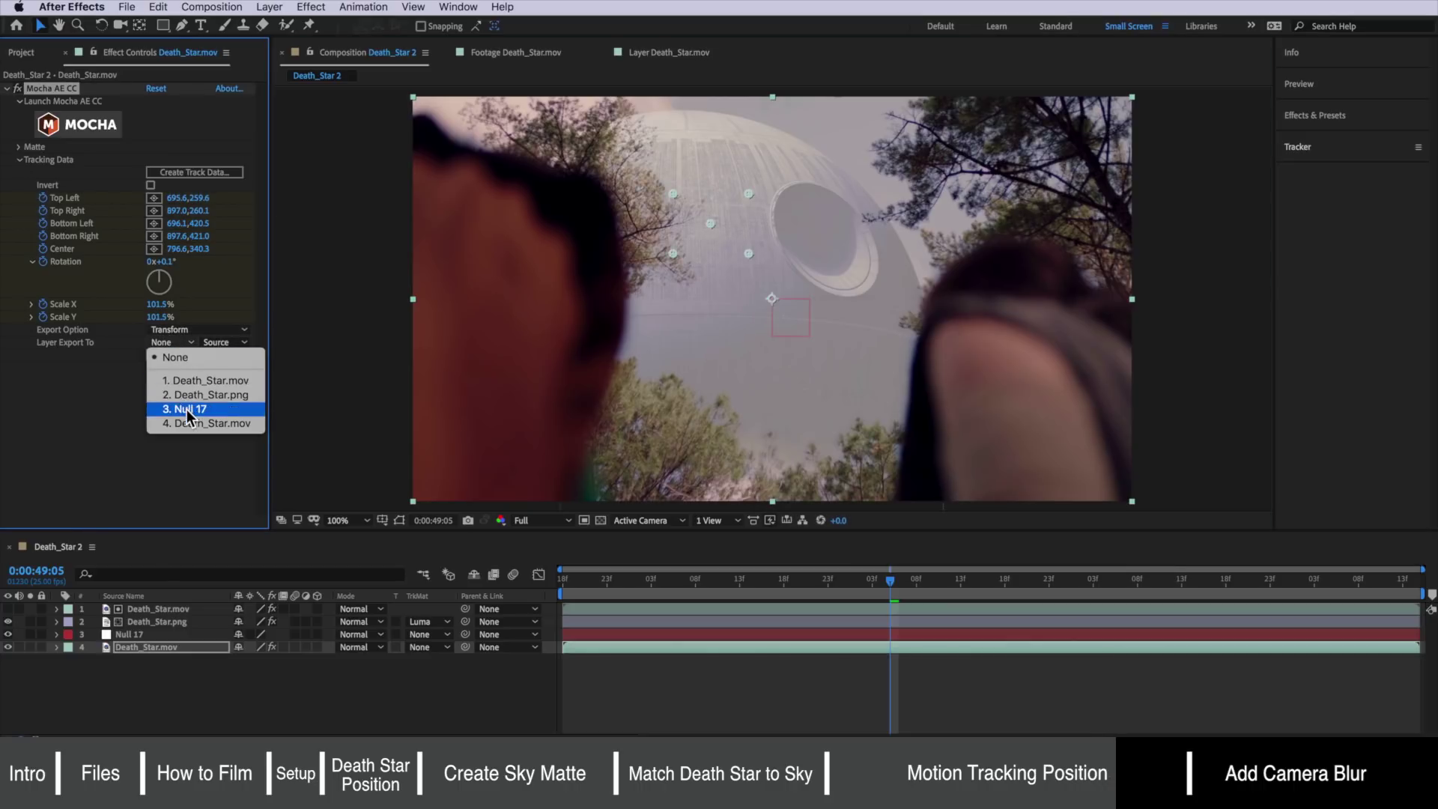
pyautogui.click(189, 406)
pyautogui.click(186, 357)
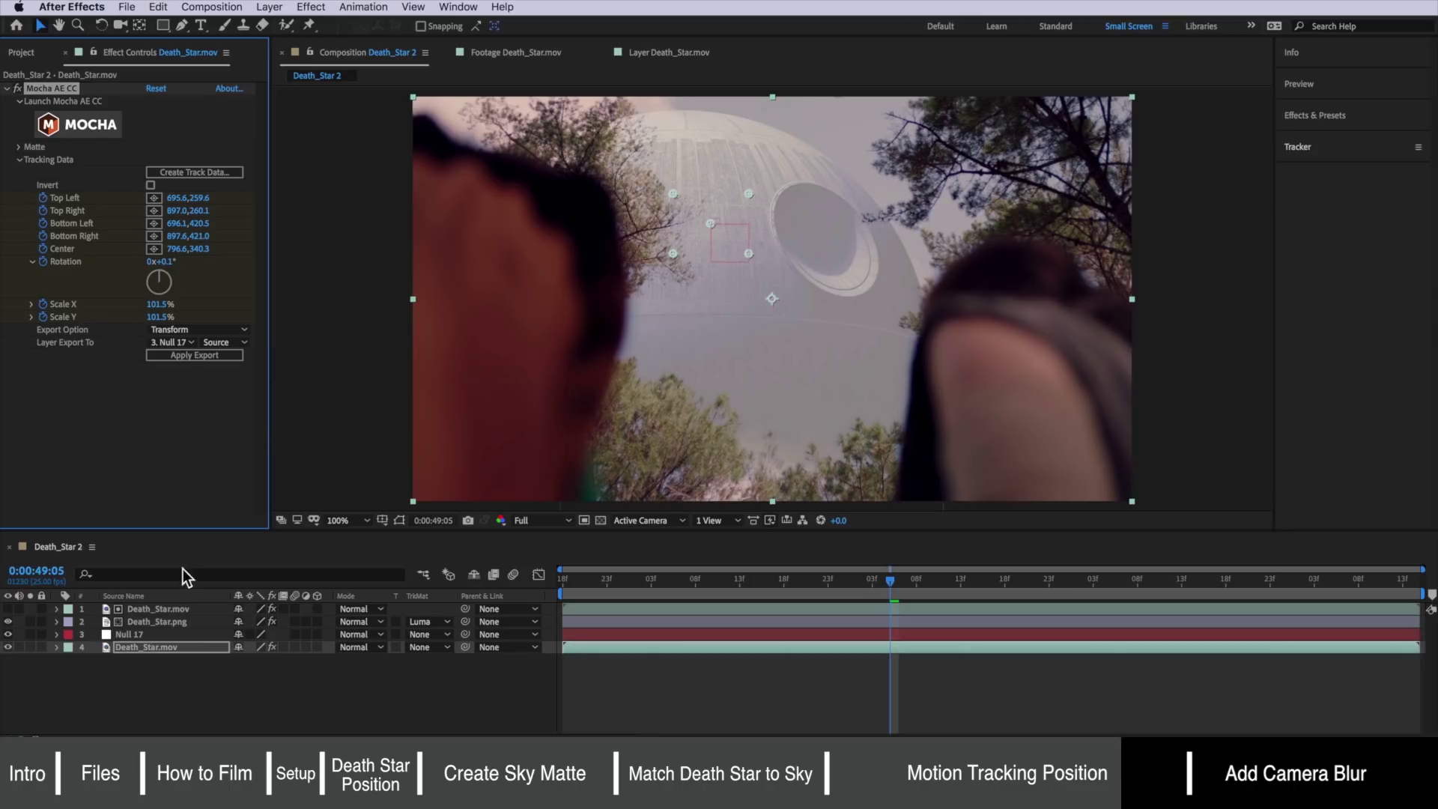
# Move the playhead to 0:00:49:02 and parent the Death_Star.png layer to the null.
pyautogui.click(168, 686)
pyautogui.click(142, 634)
pyautogui.click(863, 579)
pyautogui.click(149, 623)
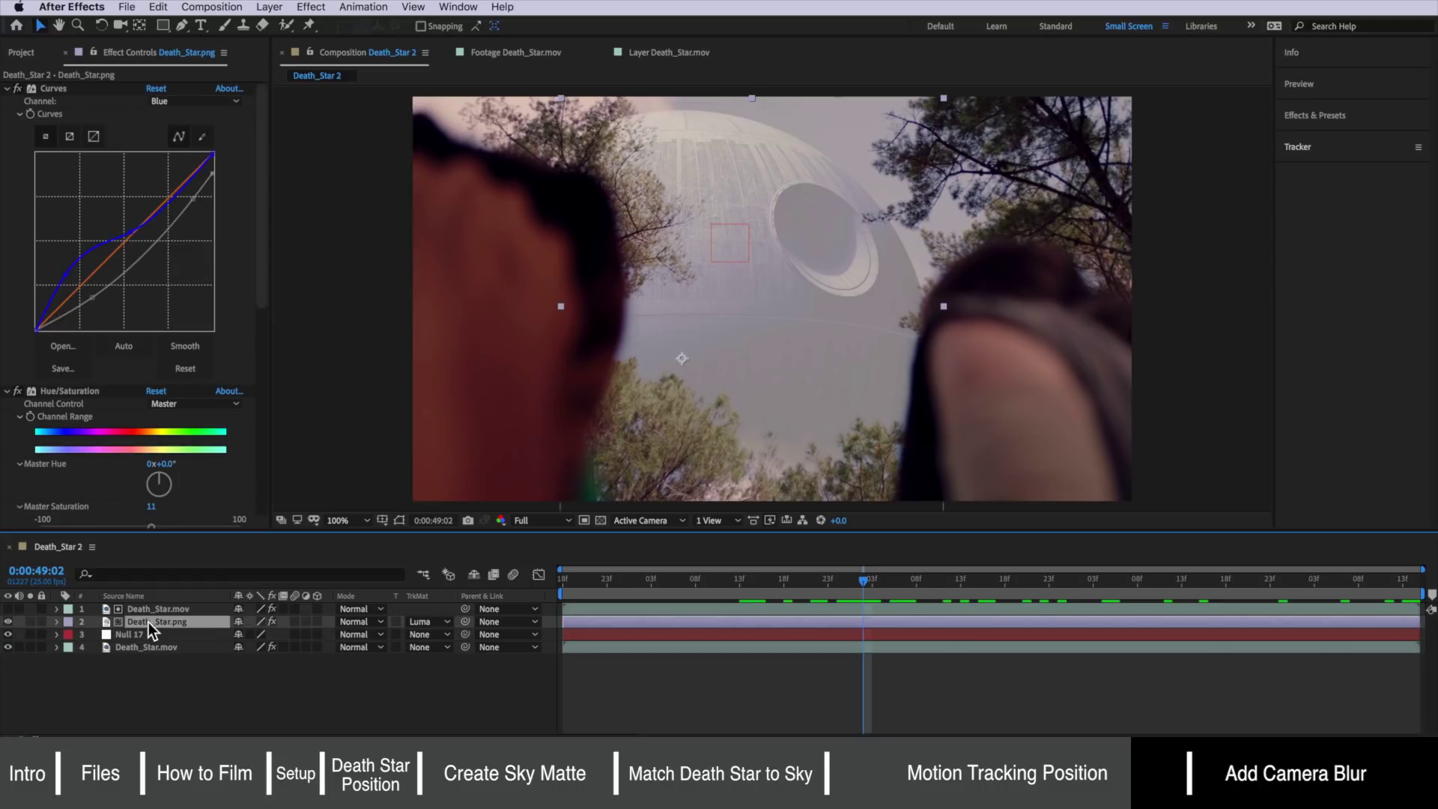
pyautogui.moveTo(465, 623); pyautogui.dragTo(133, 636)
# Remove the null's Scale and Rotation keyframes, keeping only its tracked Position keyframes.
pyautogui.click(151, 634)
pyautogui.press('pageup')
pyautogui.press('pageup')
pyautogui.press('pageup')
pyautogui.press('pageup')
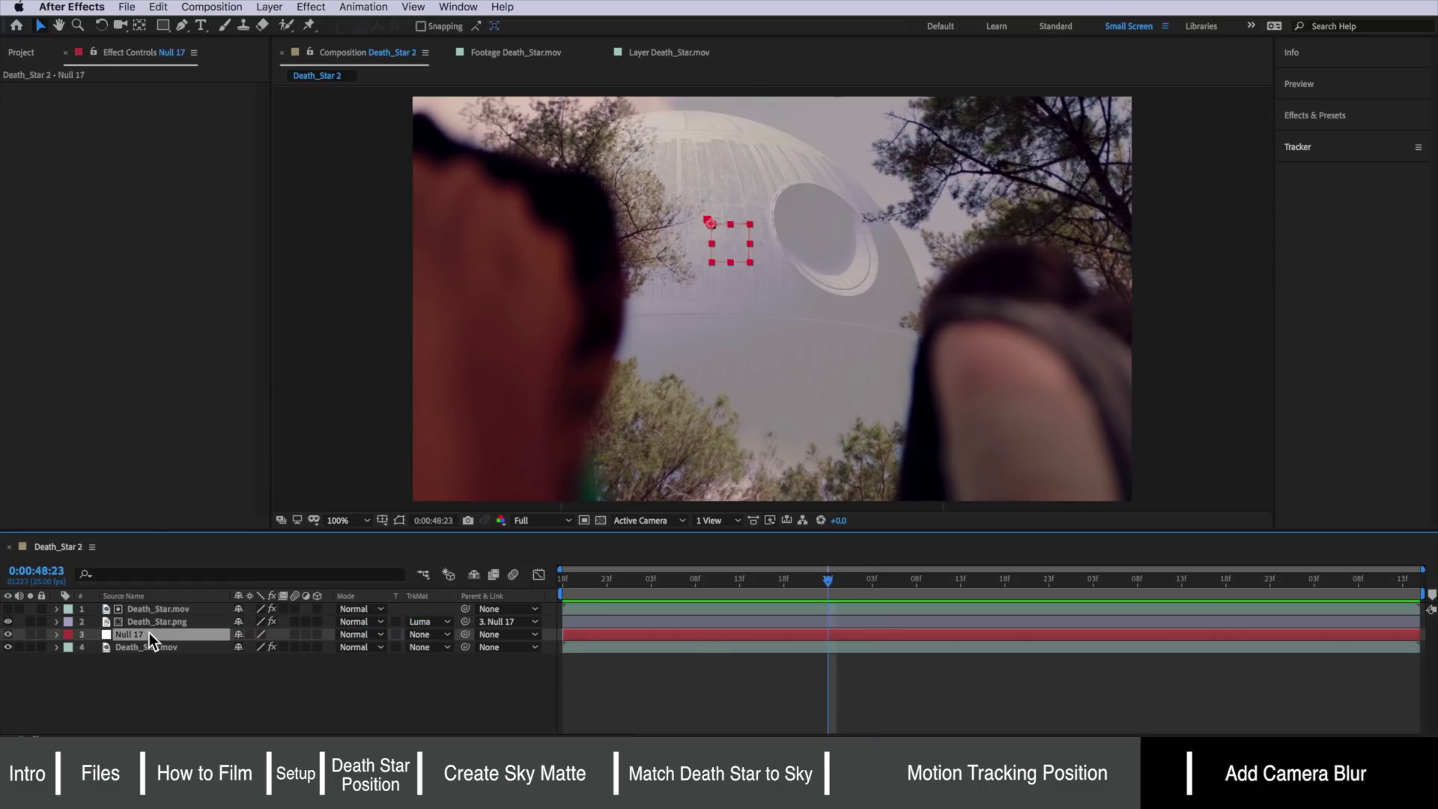
pyautogui.click(57, 635)
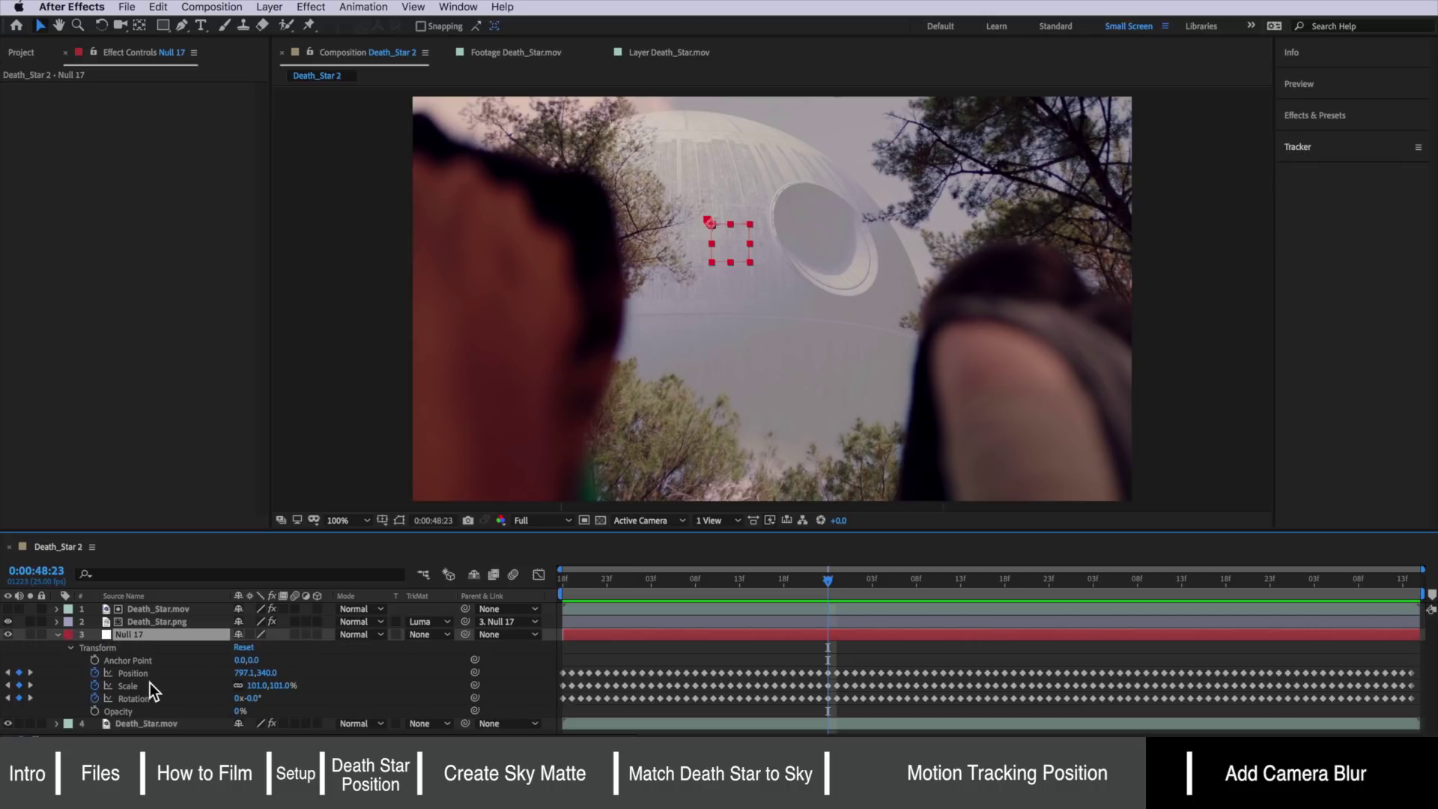
pyautogui.click(95, 685)
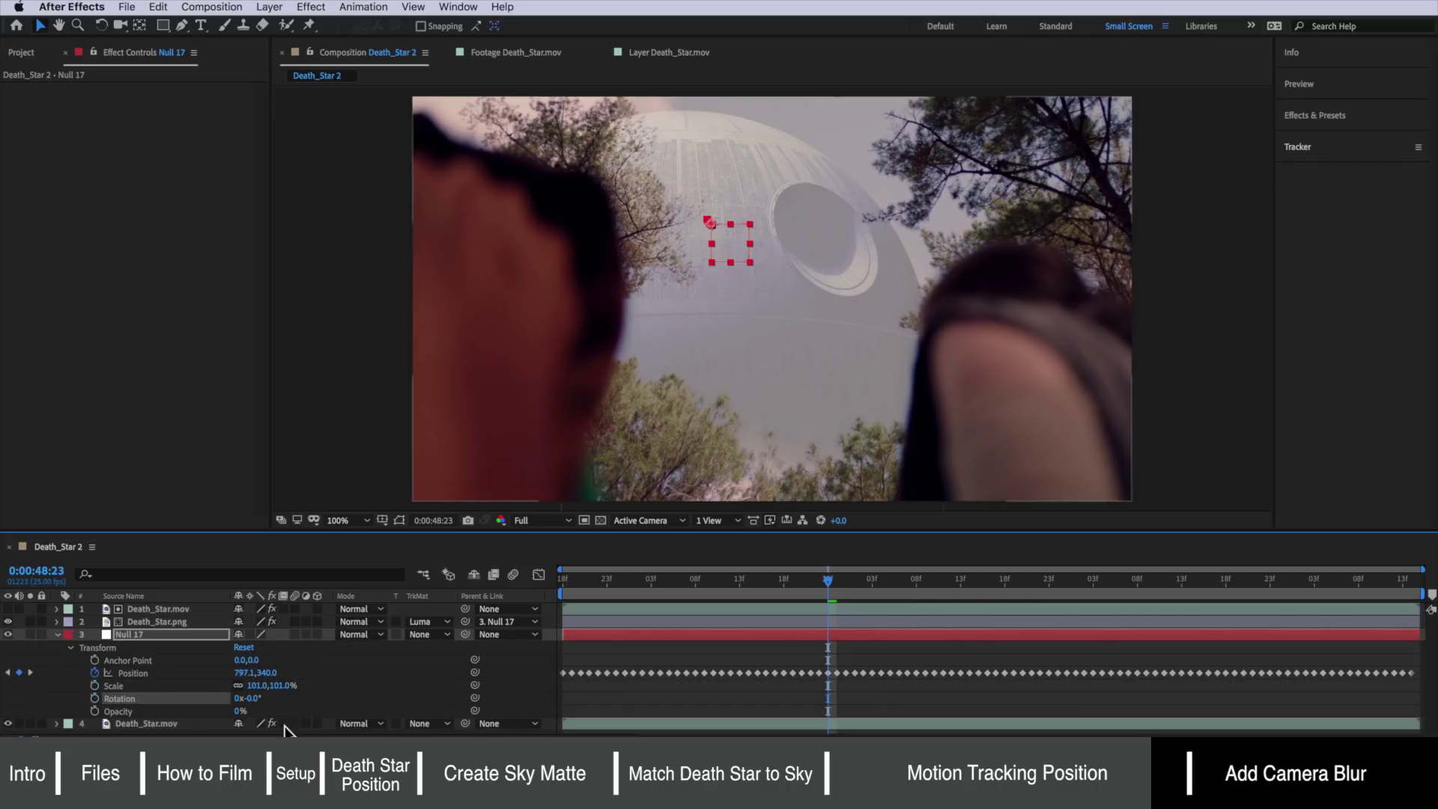
pyautogui.click(94, 698)
pyautogui.click(147, 672)
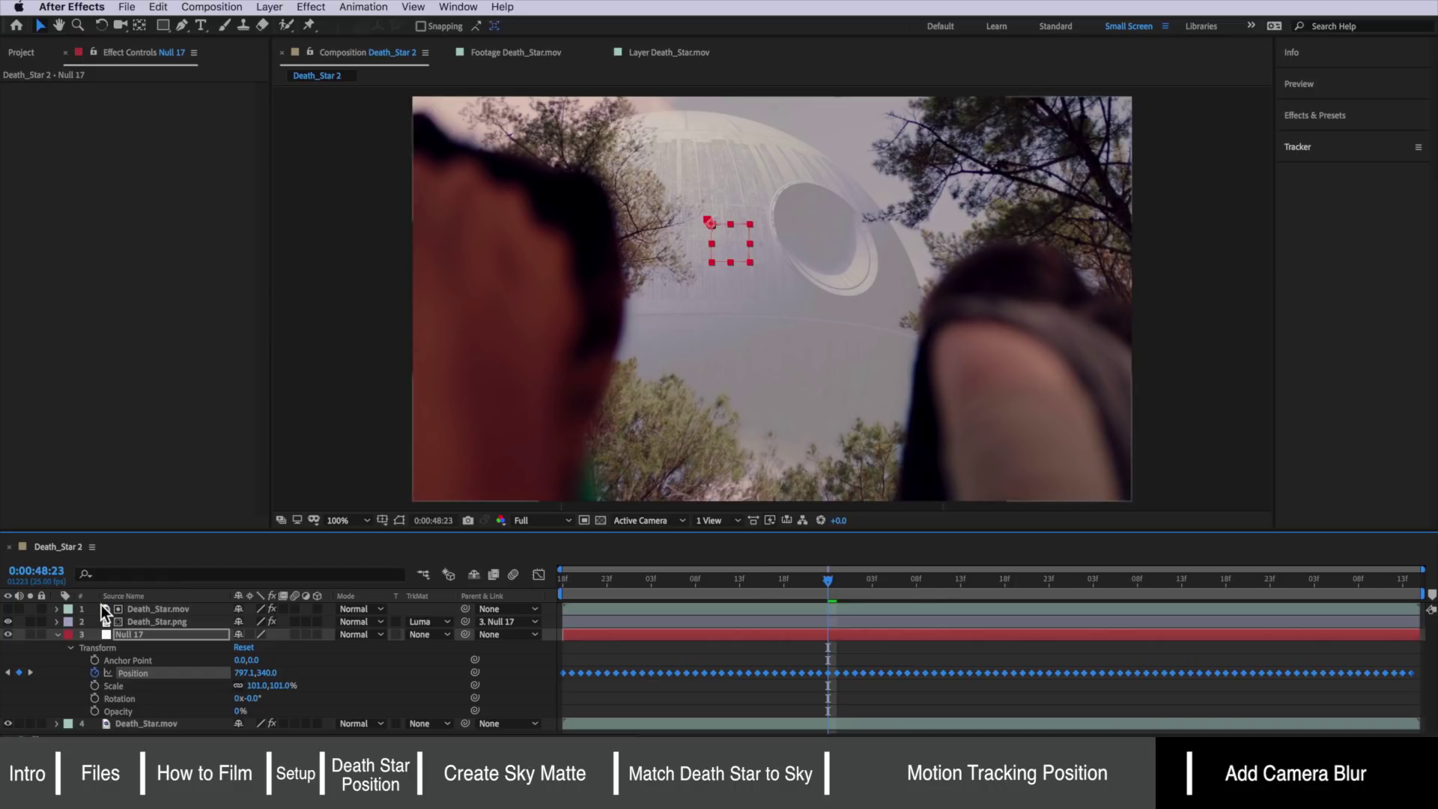
# Collapse the null's properties and scrub through the timeline to check how the Death Star follows the trees.
pyautogui.click(65, 643)
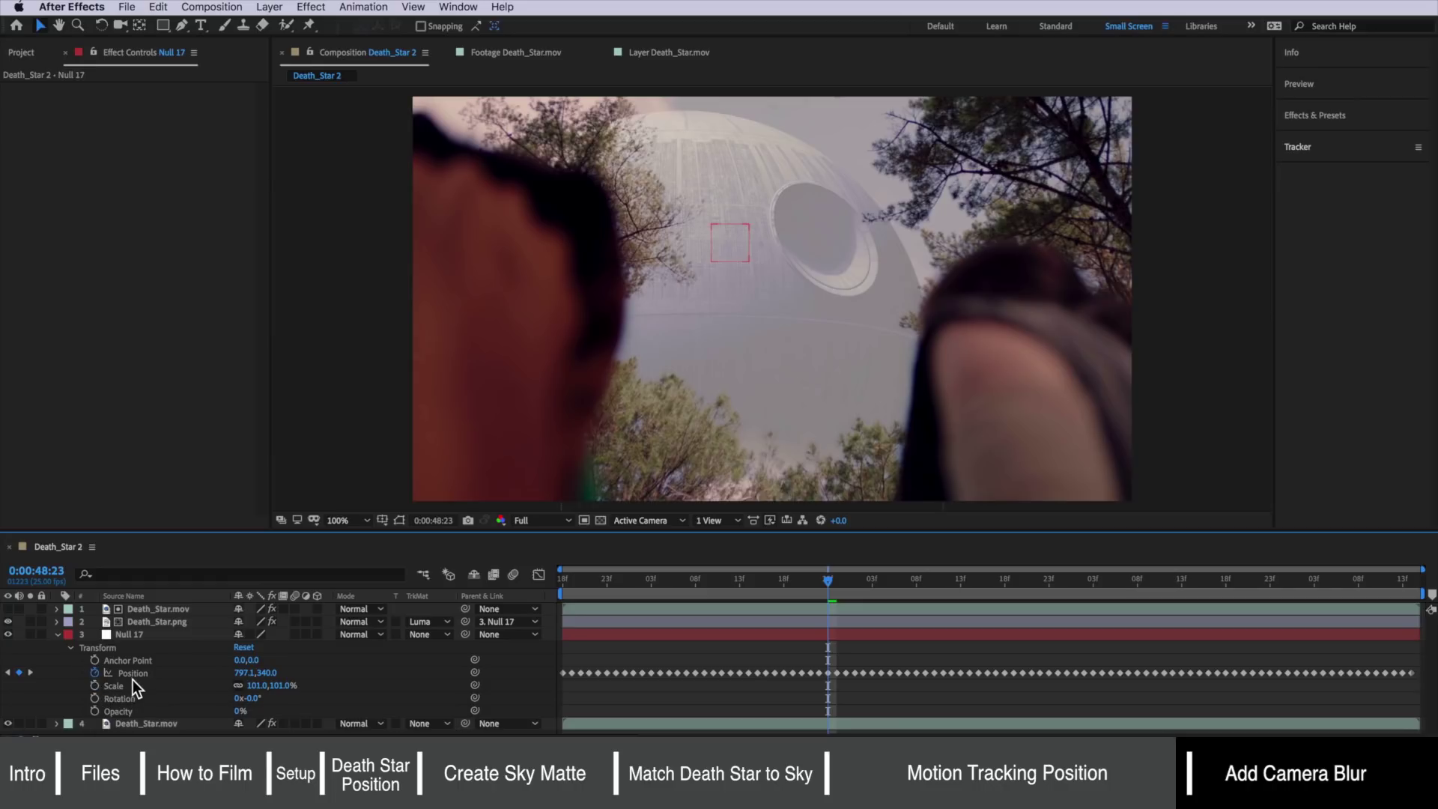
pyautogui.click(55, 636)
pyautogui.click(839, 633)
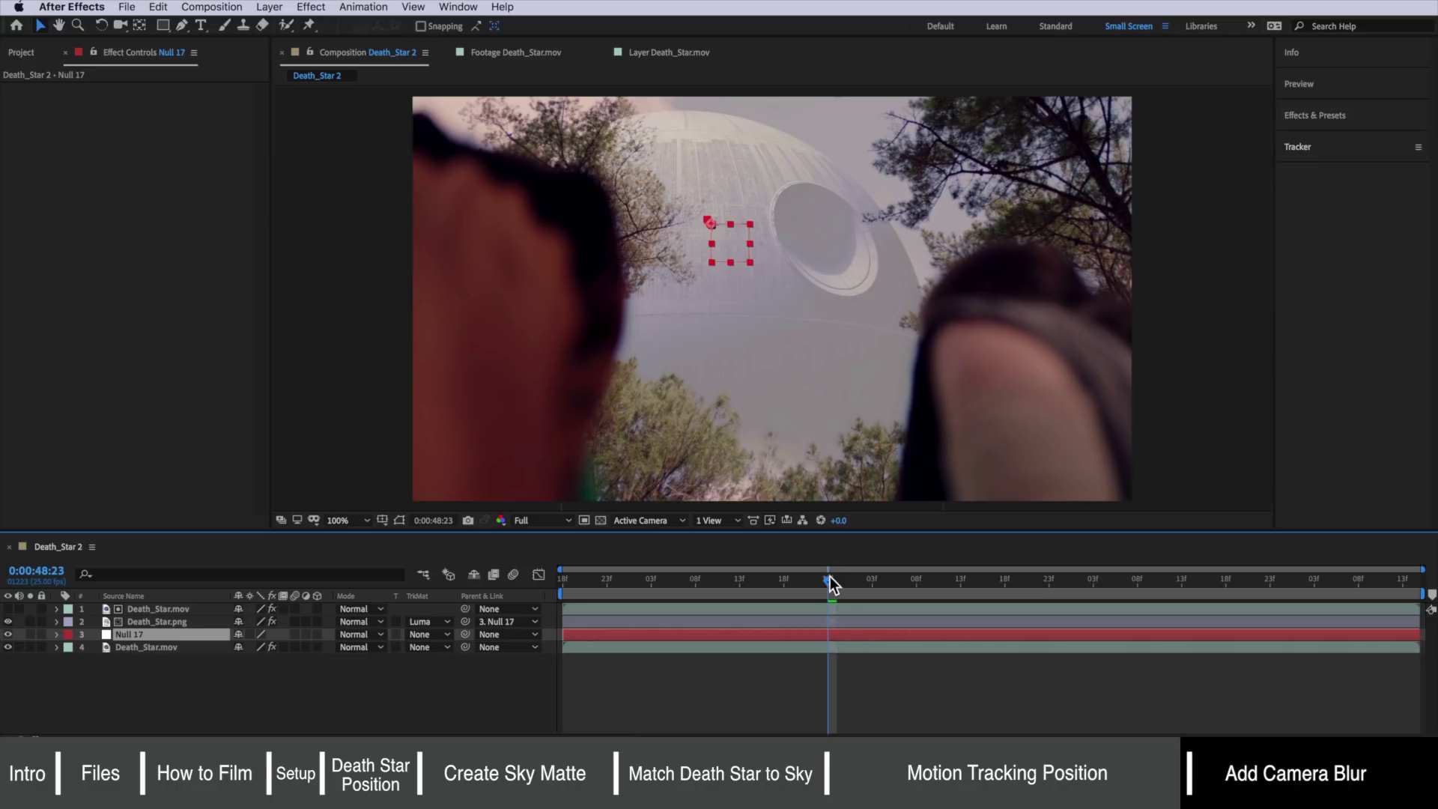
pyautogui.press('F2')
pyautogui.press('pageup')
pyautogui.press('pageup')
pyautogui.press('pageup')
pyautogui.press('pageup')
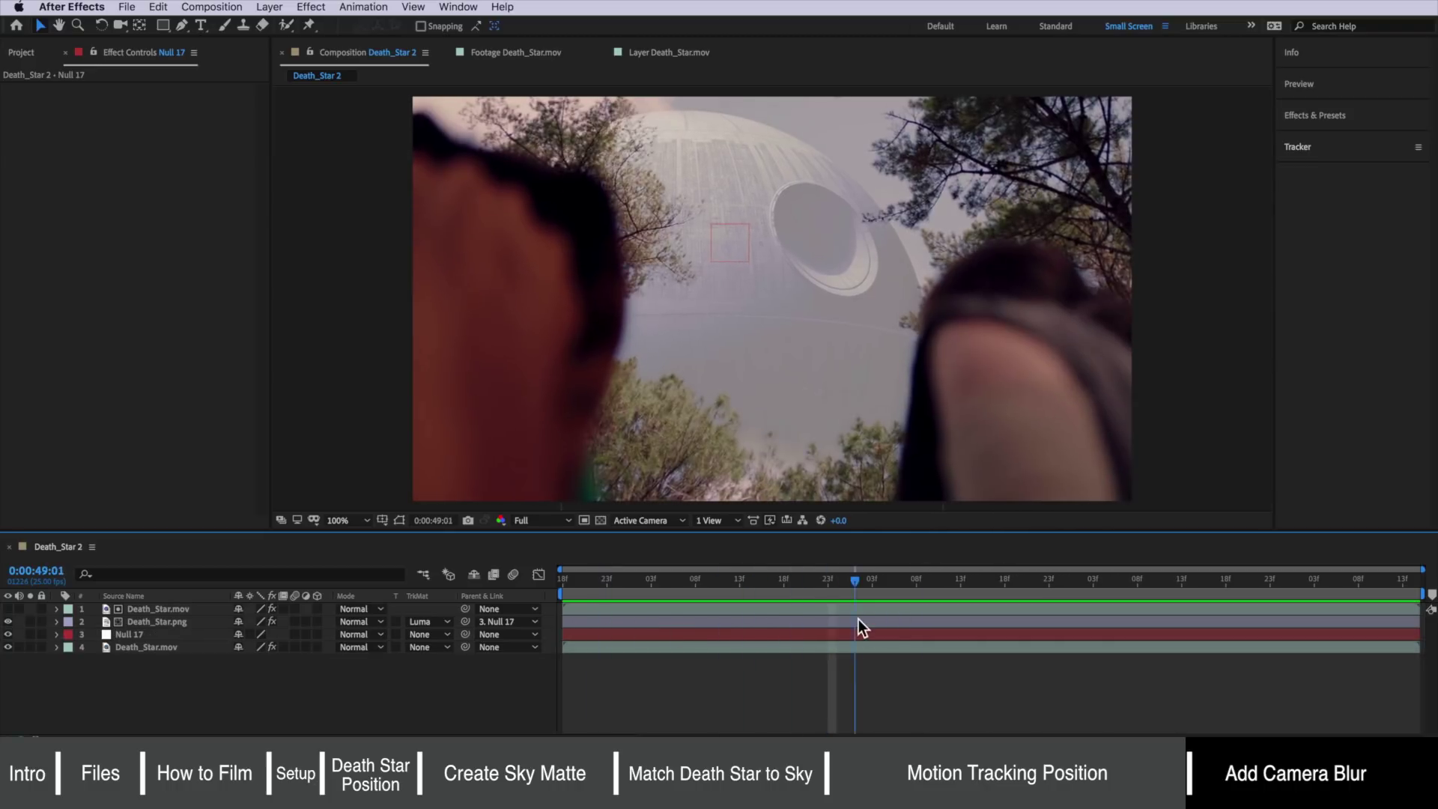
pyautogui.moveTo(963, 578); pyautogui.dragTo(792, 586)
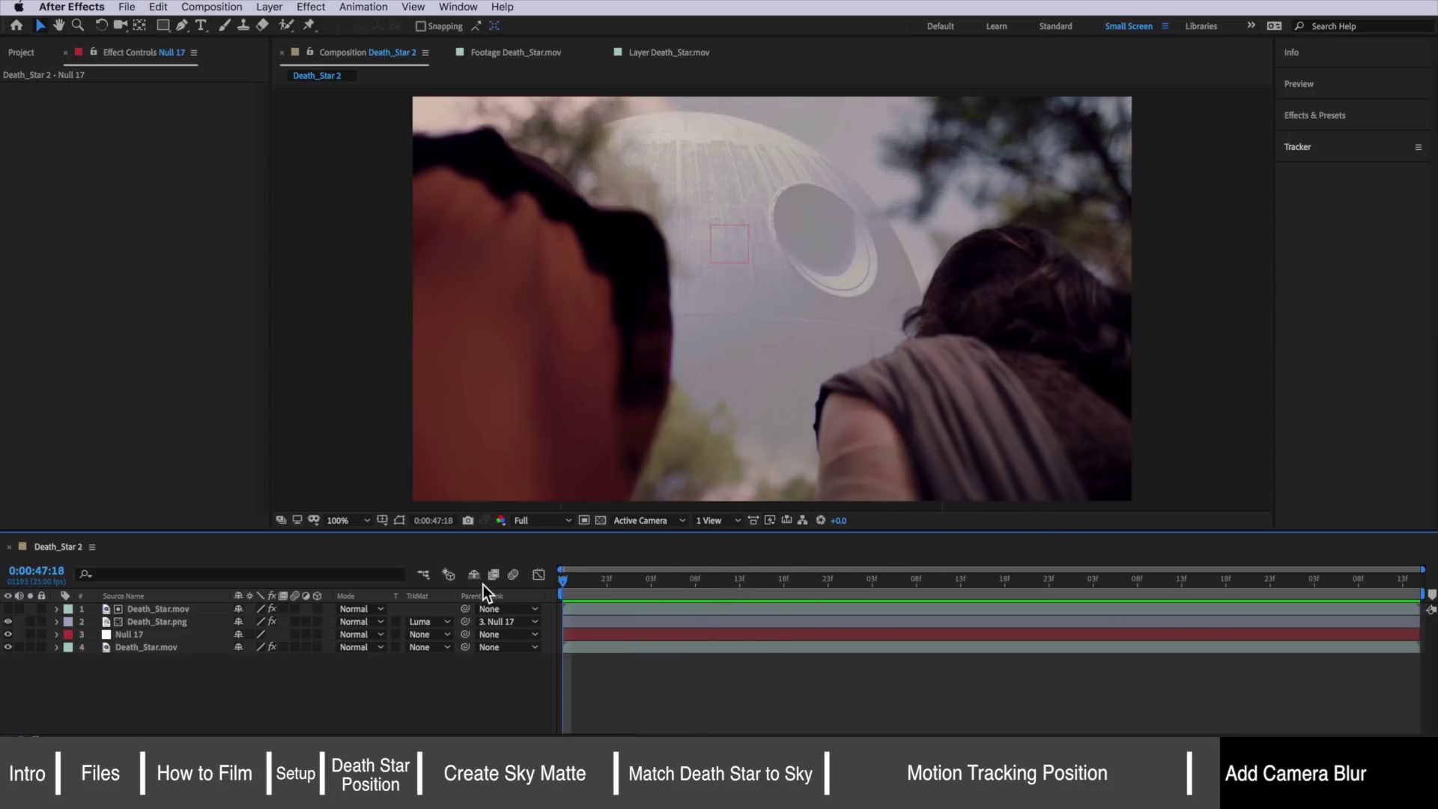
# Apply the Gaussian Blur effect to the Death_Star.png layer.
pyautogui.click(173, 622)
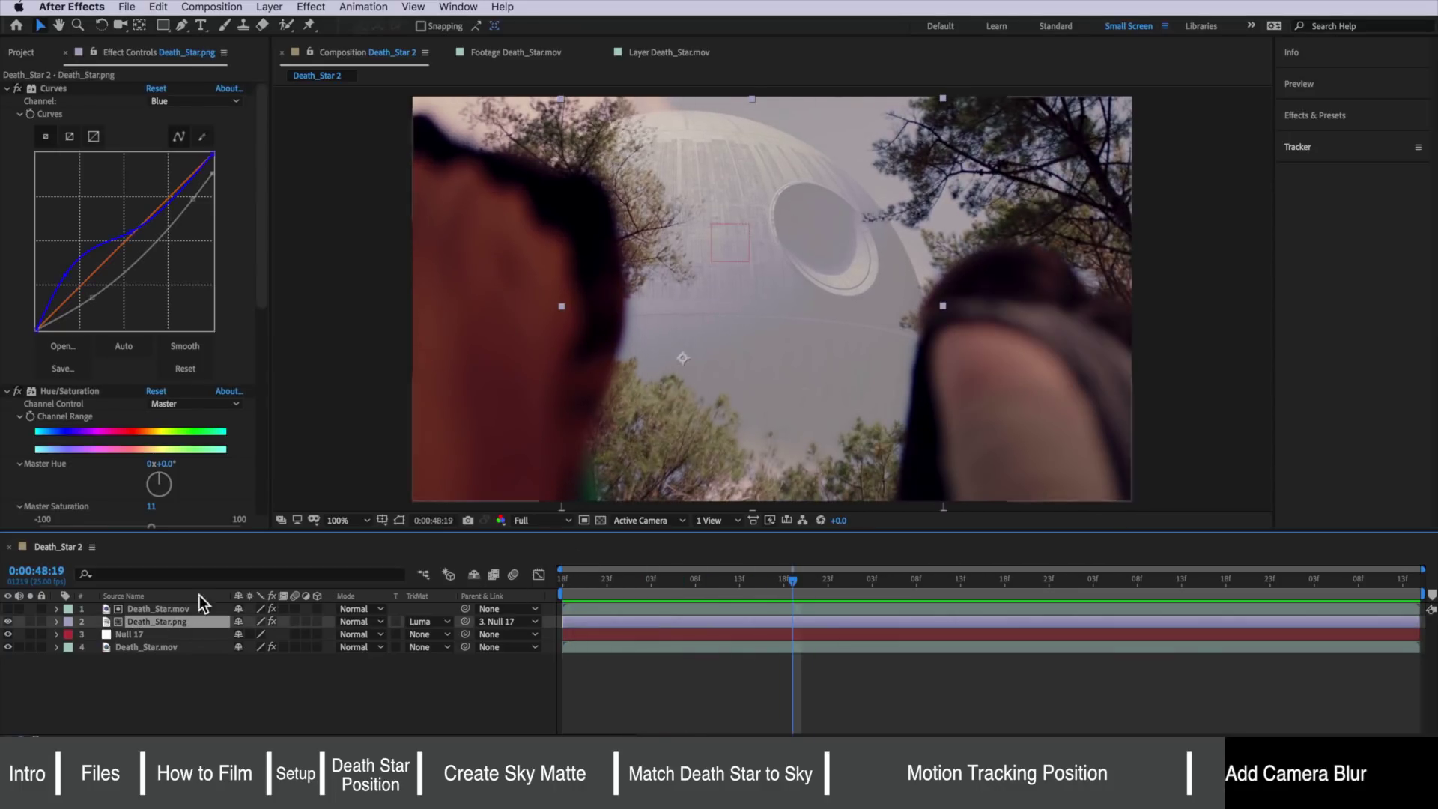
pyautogui.click(271, 9)
pyautogui.moveTo(321, 13)
pyautogui.moveTo(341, 108)
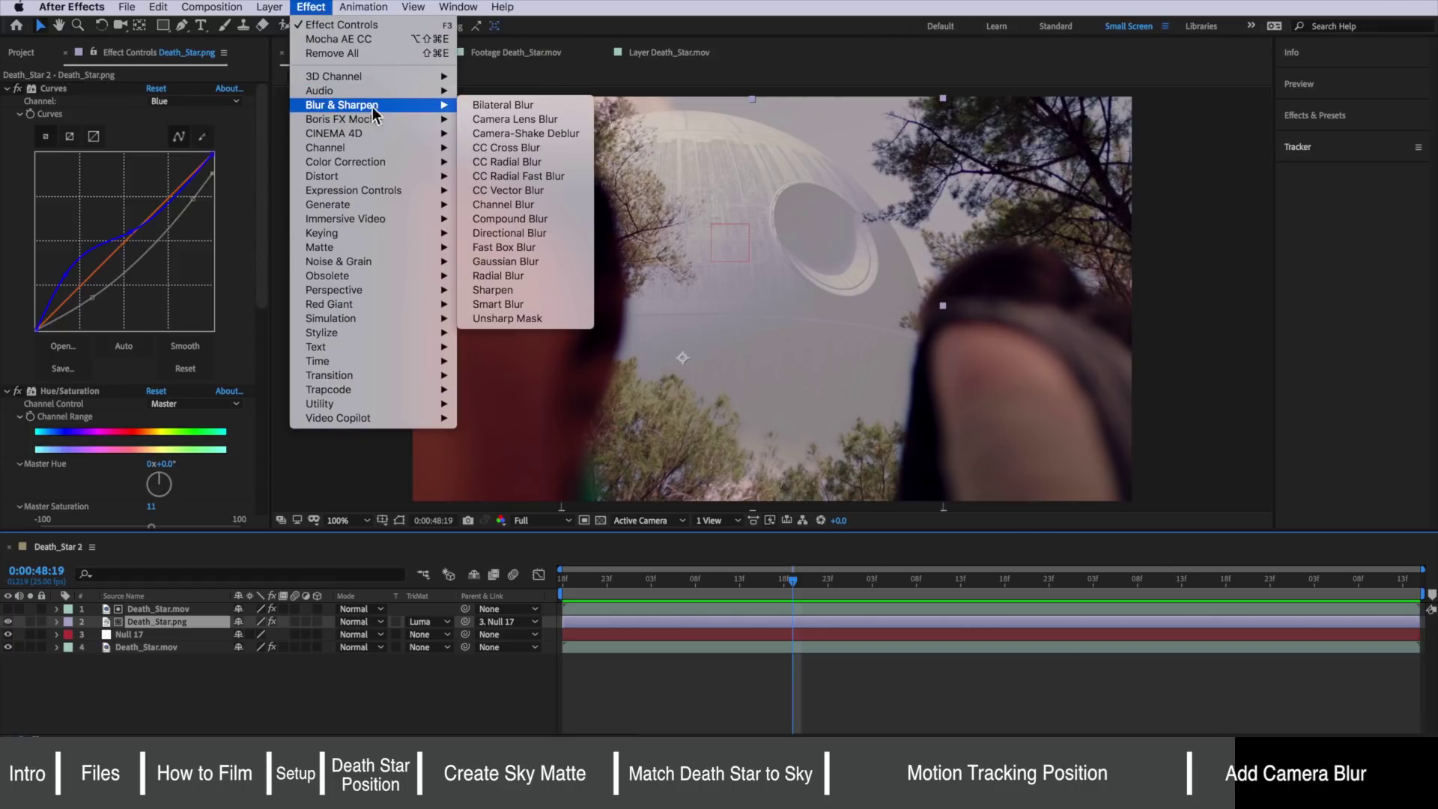
pyautogui.click(514, 264)
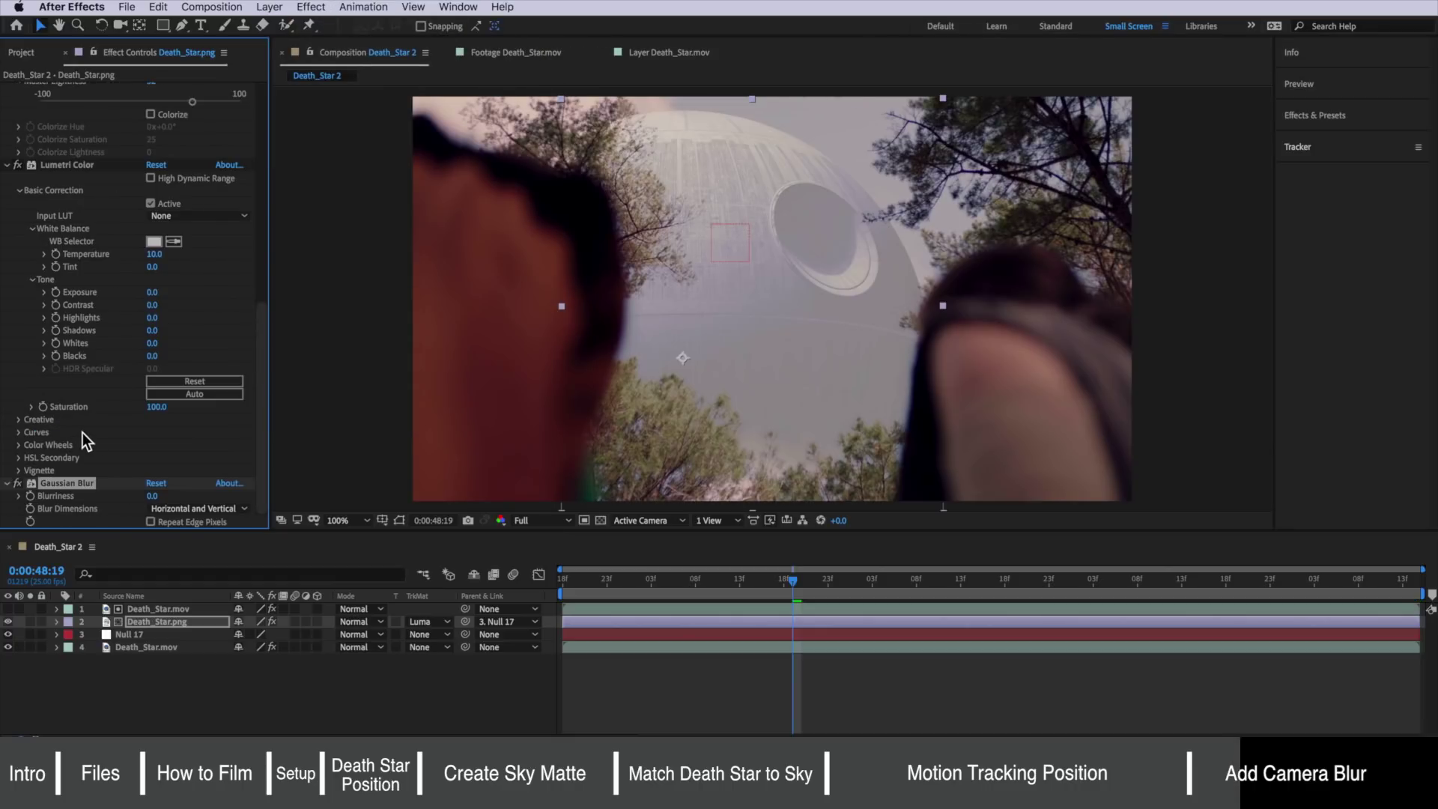
# Set the Gaussian Blur's Blurriness to 32.6 at 0:00:47:18 and start keyframing it there.
pyautogui.moveTo(793, 577); pyautogui.dragTo(536, 583)
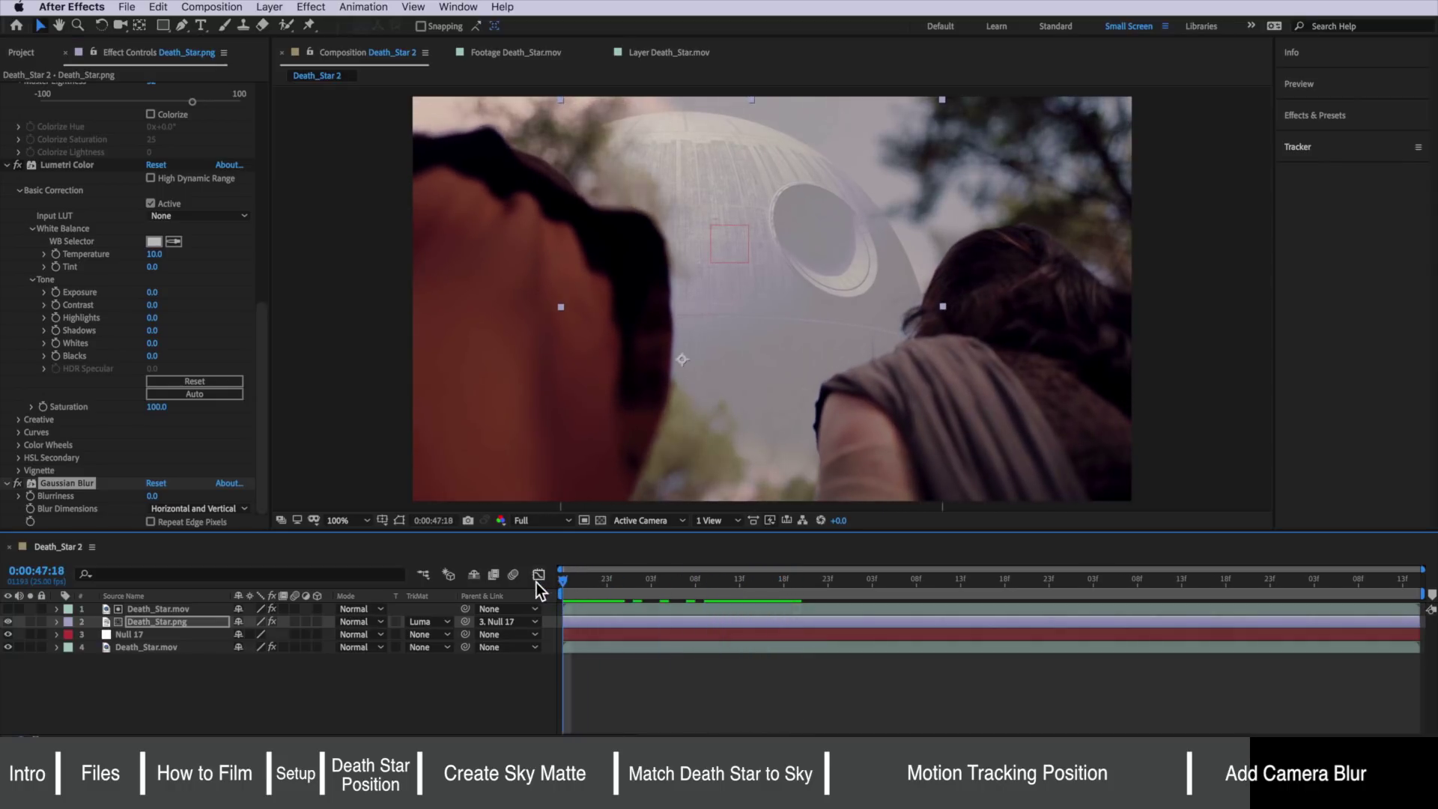
pyautogui.moveTo(153, 496); pyautogui.dragTo(400, 497)
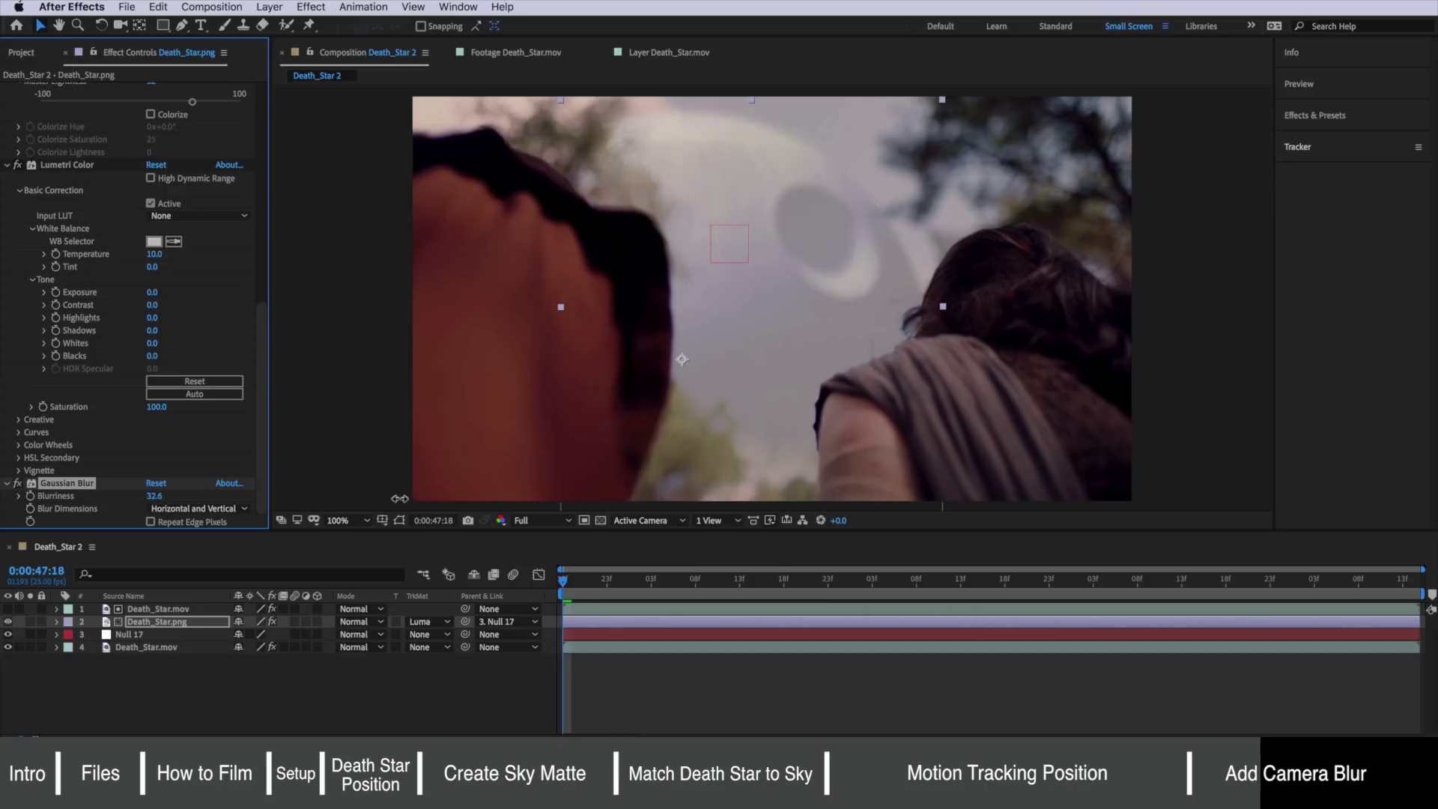
pyautogui.click(30, 496)
# Set the Blurriness to 2.0 at 0:00:48:12, where the trees are in focus, and preview the blur from the start.
pyautogui.moveTo(563, 582); pyautogui.dragTo(731, 594)
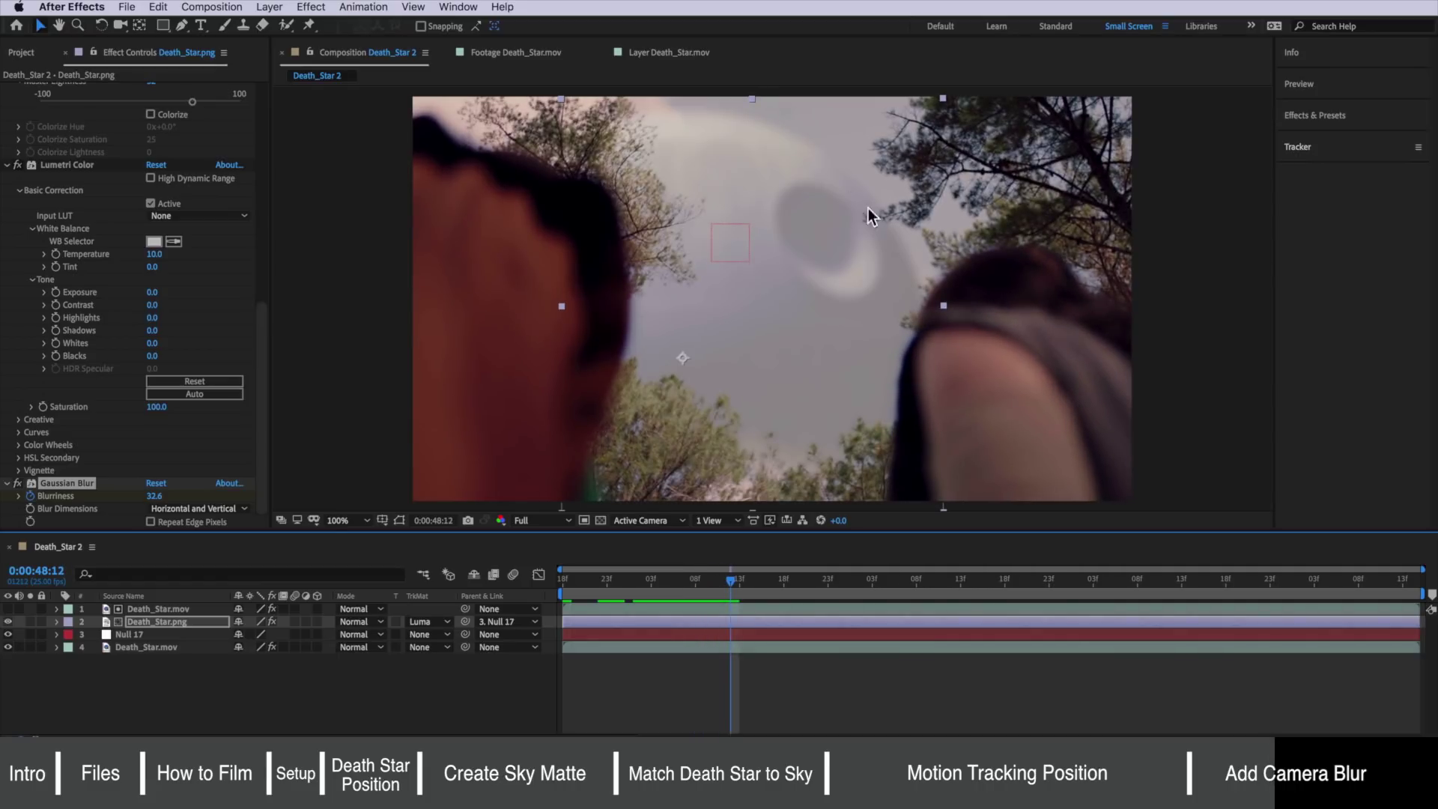
pyautogui.moveTo(161, 496)
pyautogui.mouseDown()
pyautogui.moveTo(147, 499)
pyautogui.moveTo(162, 500)
pyautogui.mouseUp()
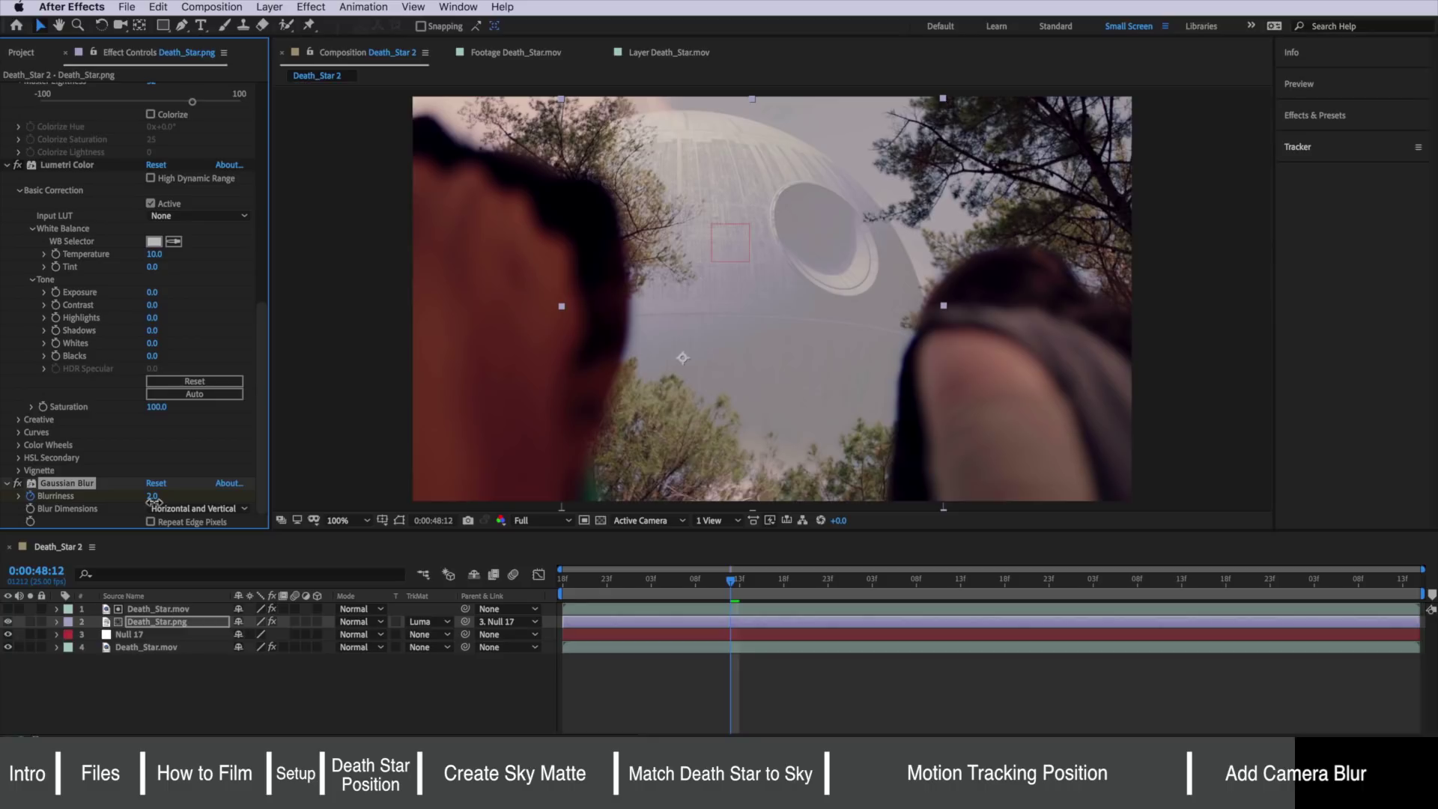
pyautogui.moveTo(733, 573); pyautogui.dragTo(515, 596)
pyautogui.press('space')
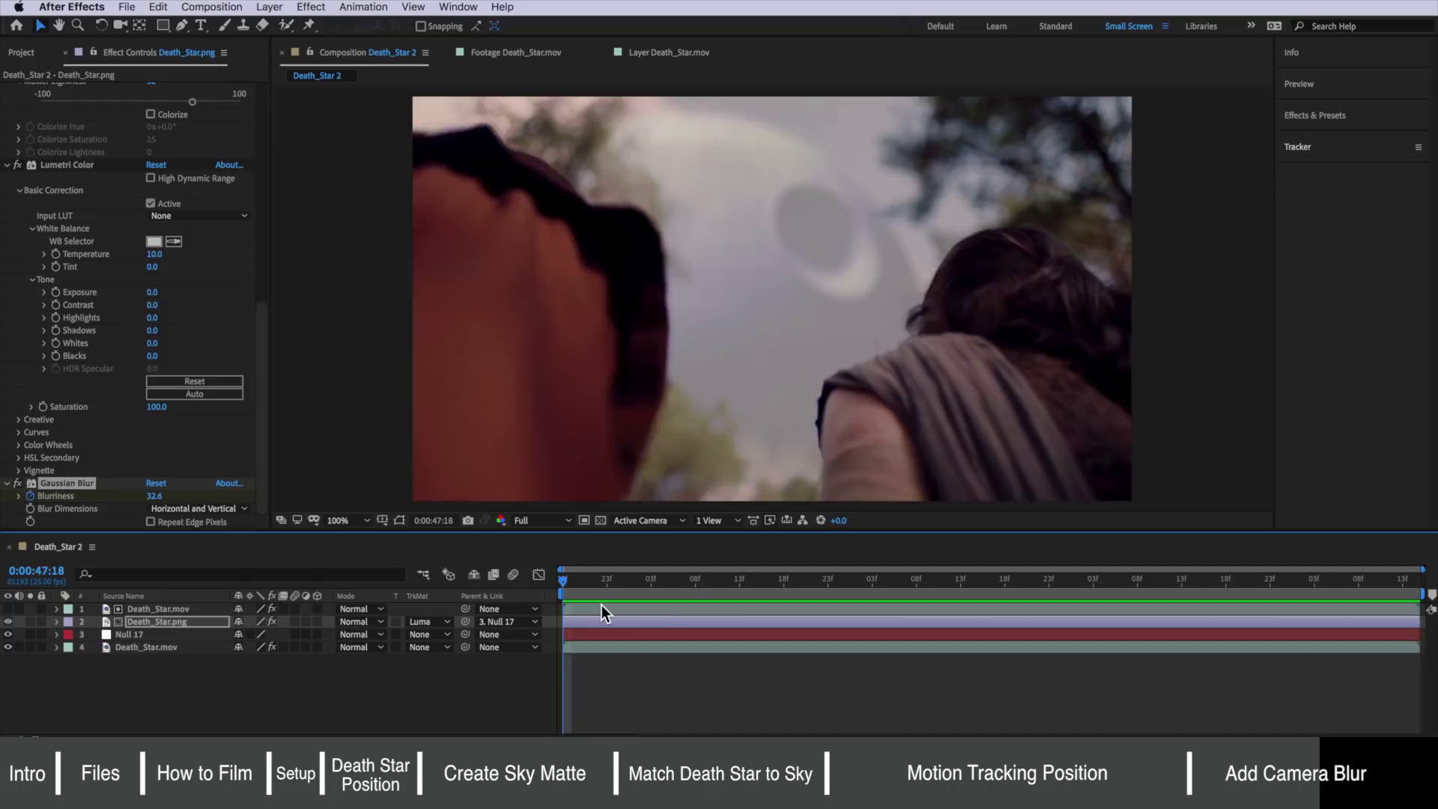
pyautogui.moveTo(703, 594); pyautogui.dragTo(546, 620)
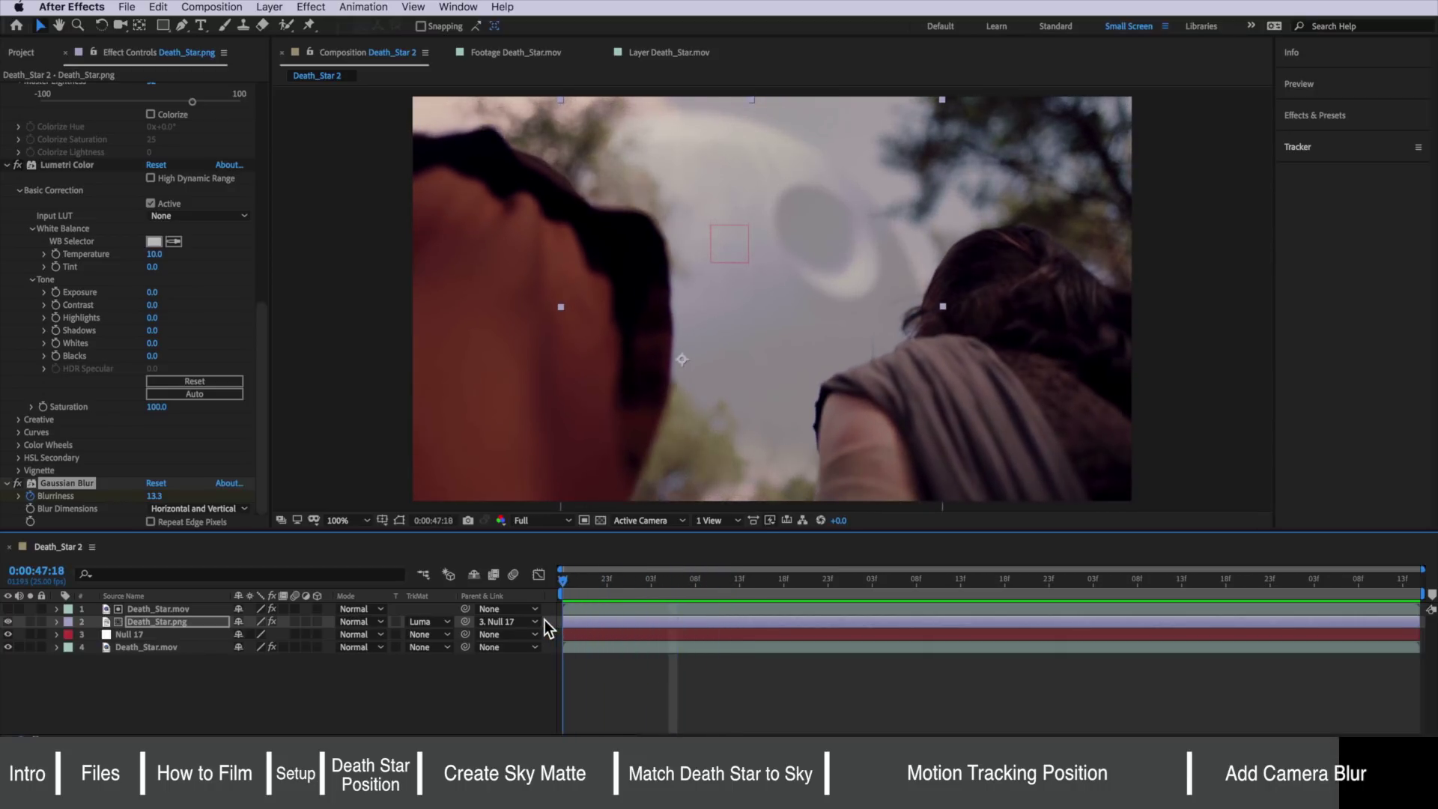
# Keyframe the Death_Star.png Scale from 140.8% at 0:00:47:18 to 137.8% at 0:00:48:13 and preview the animation.
pyautogui.click(169, 622)
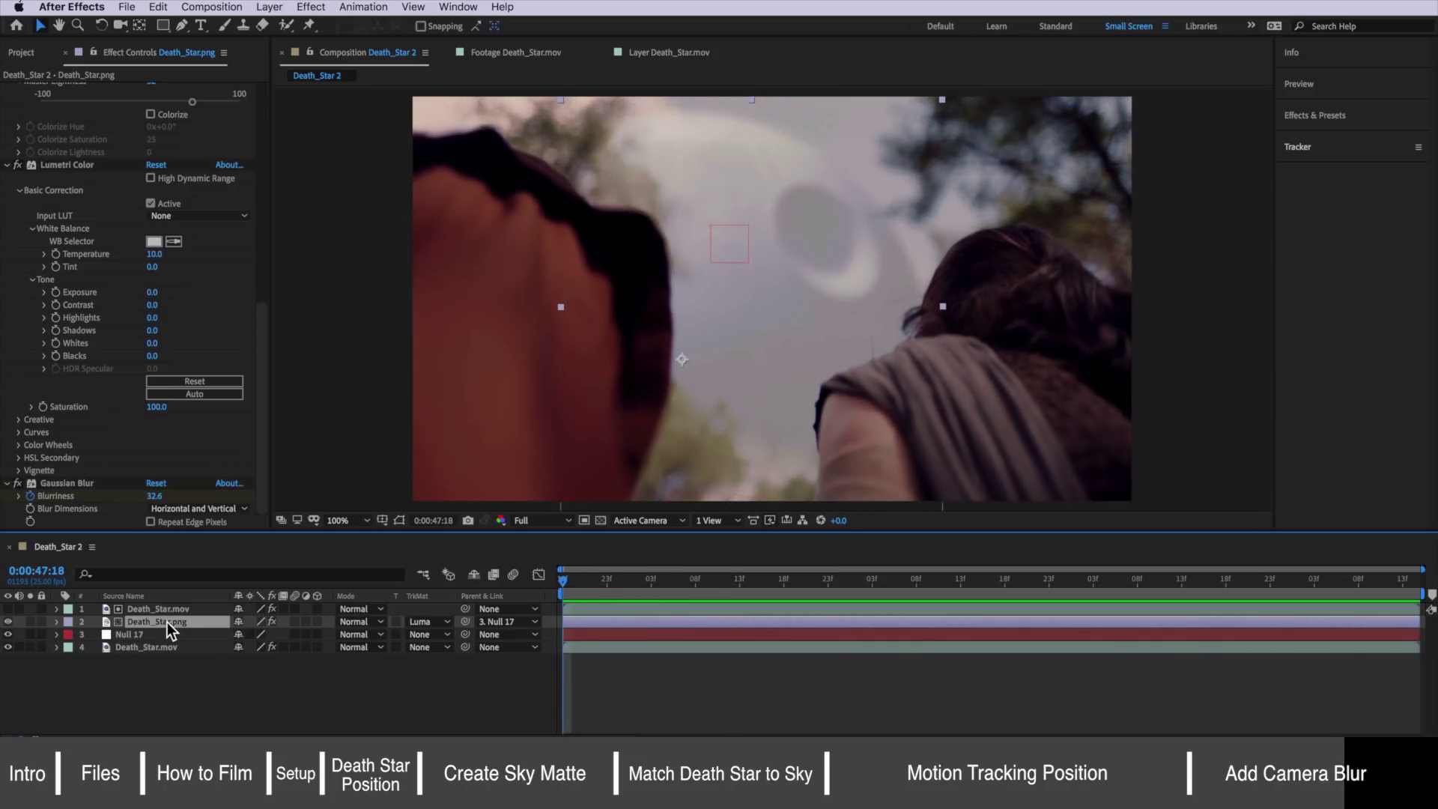
pyautogui.press('s')
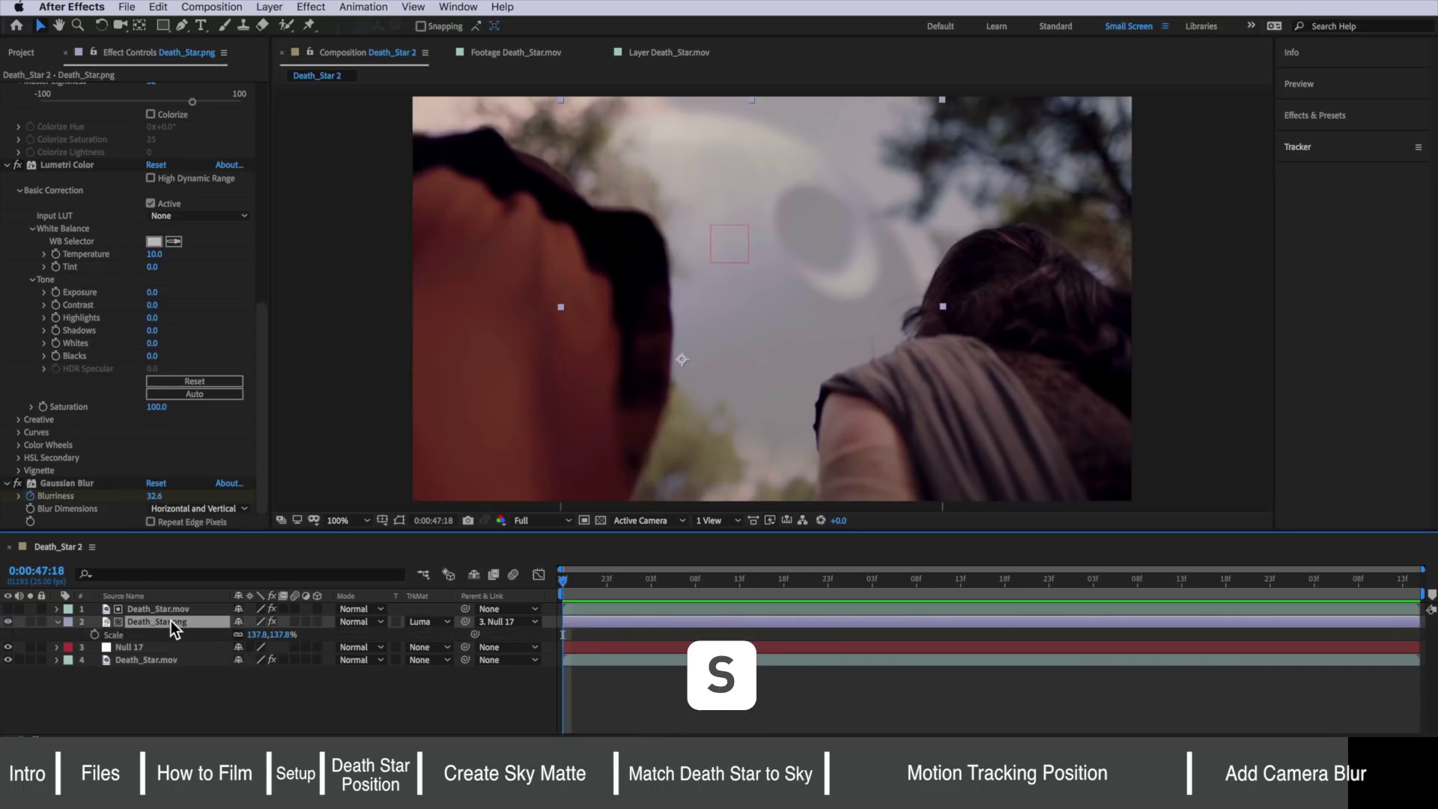
pyautogui.click(94, 635)
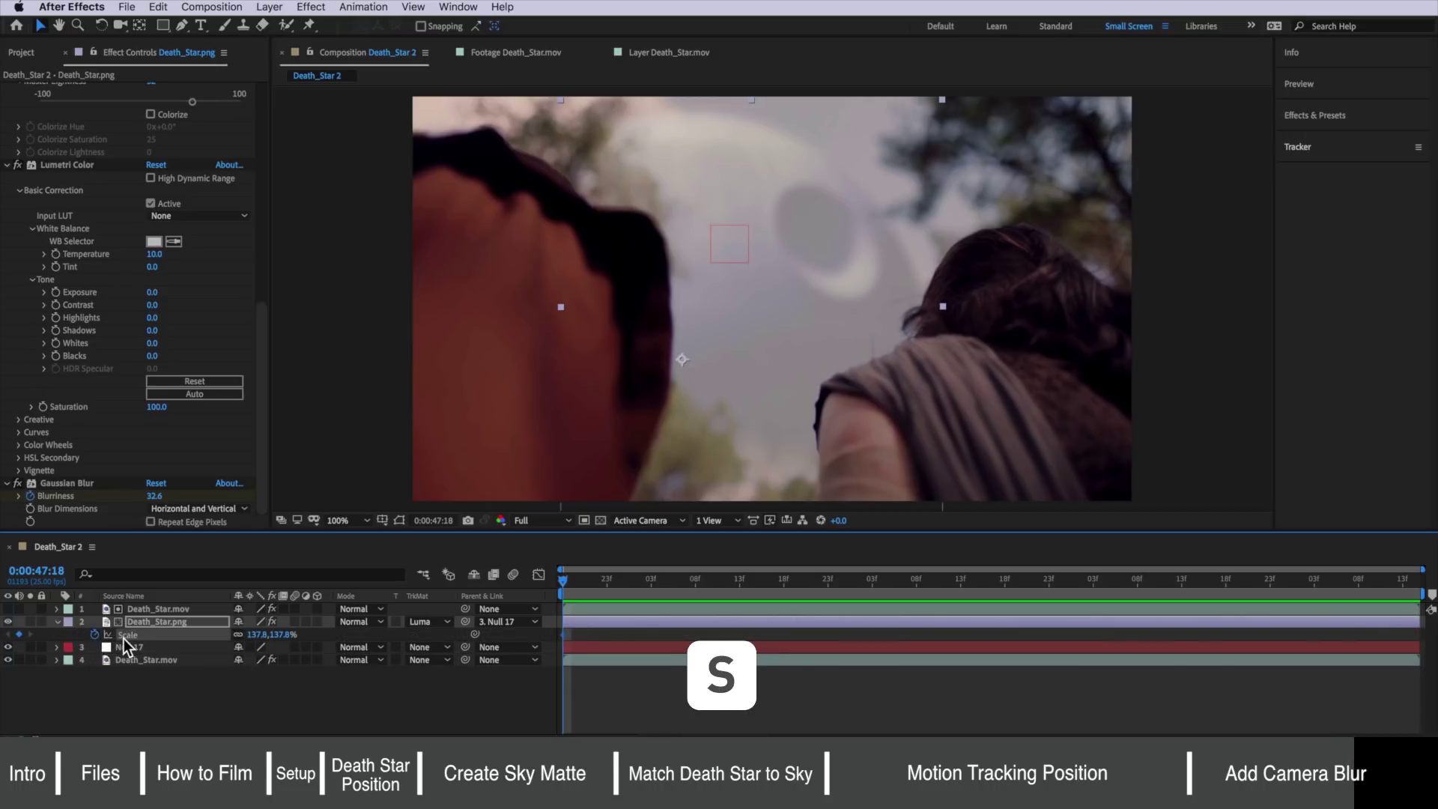
pyautogui.moveTo(565, 578); pyautogui.dragTo(743, 593)
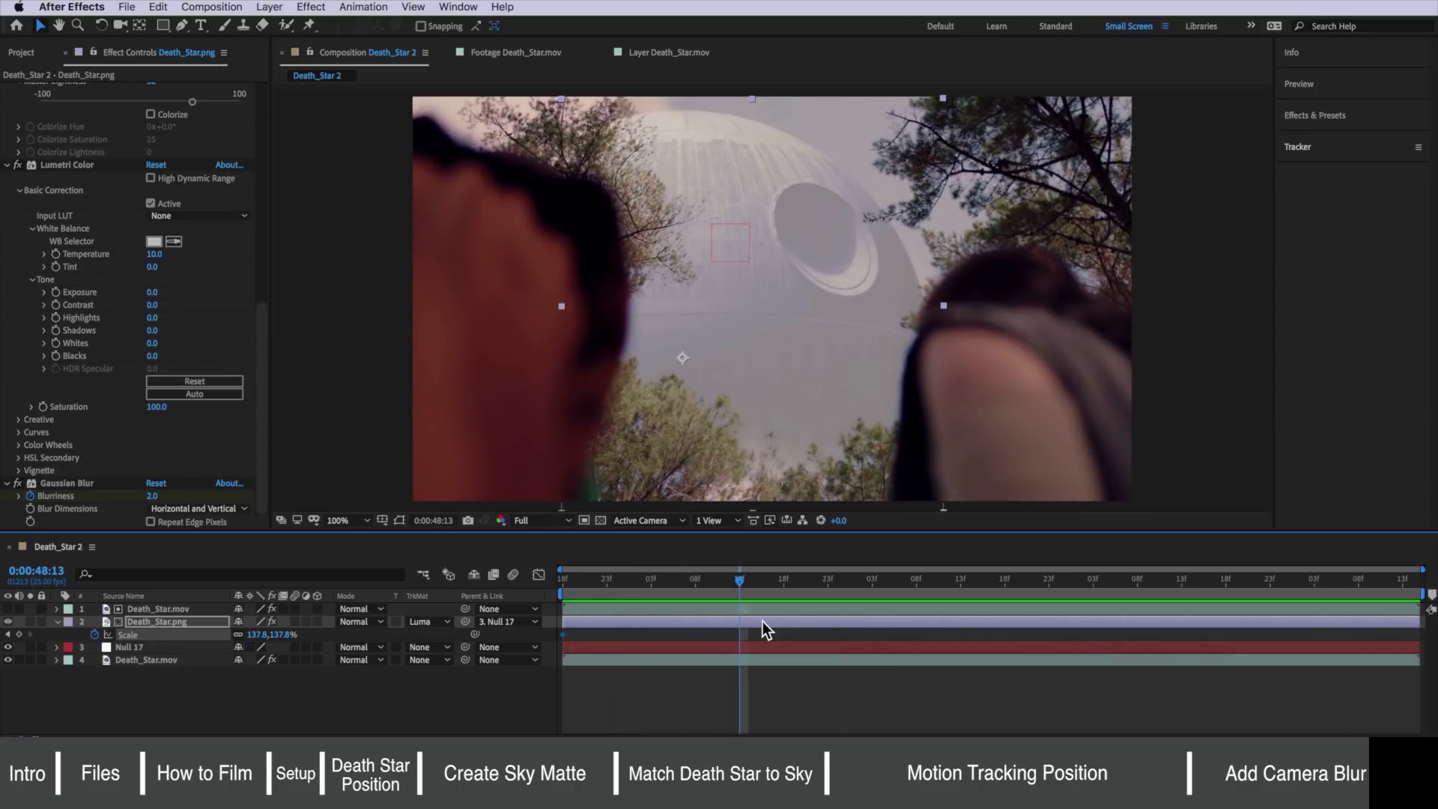
pyautogui.click(19, 634)
pyautogui.moveTo(739, 581); pyautogui.dragTo(547, 591)
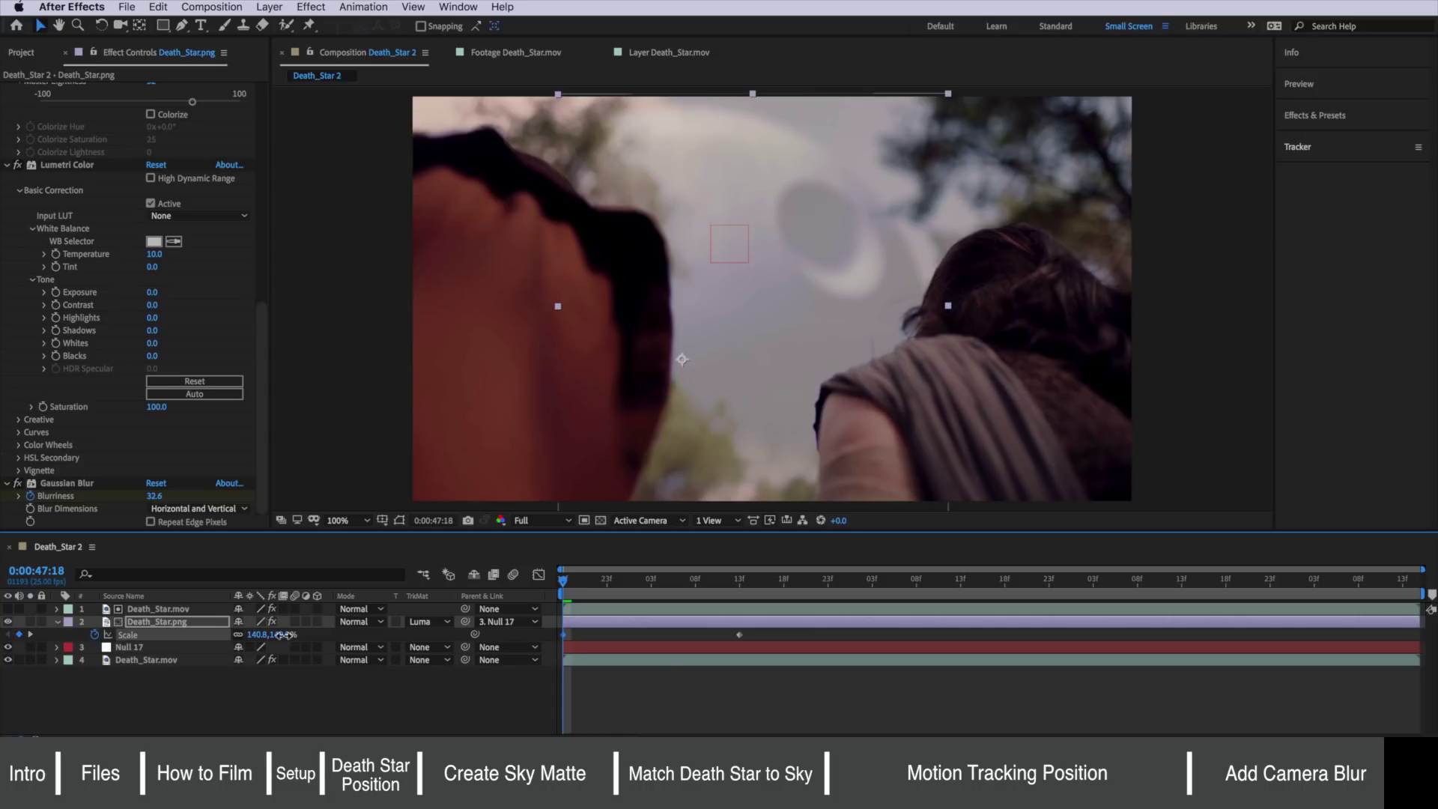
pyautogui.click(662, 652)
pyautogui.press('space')
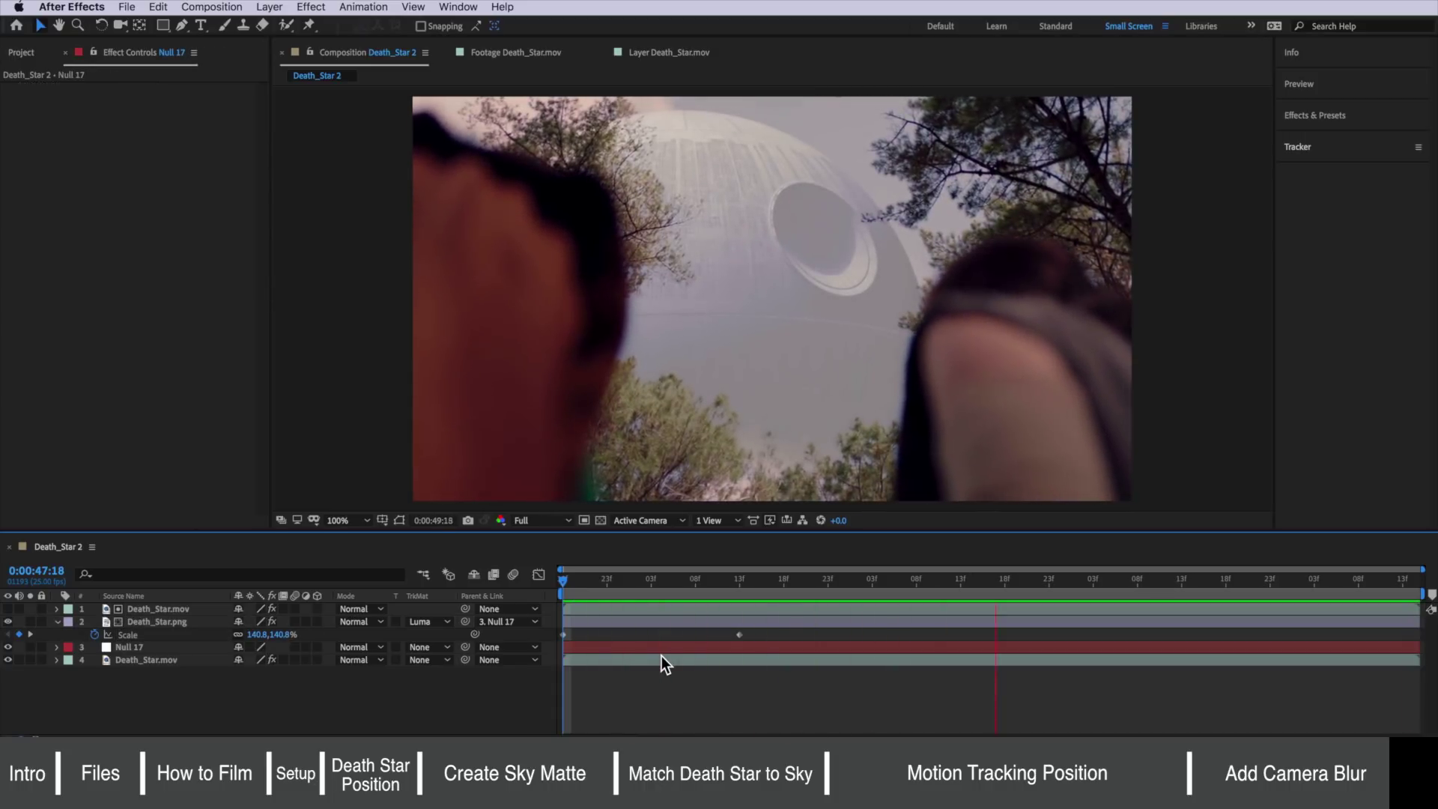